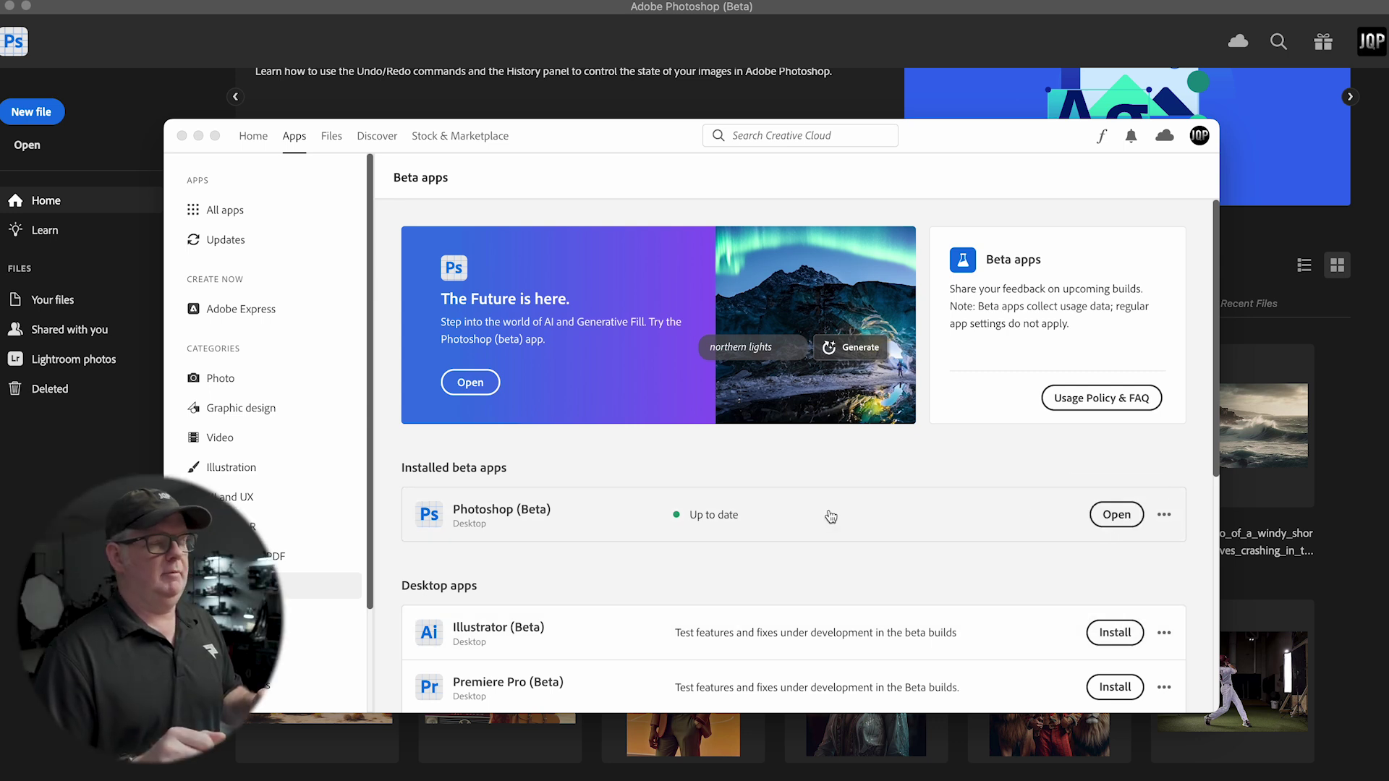
- Launch Photoshop (Beta) from the Creative Cloud beta apps and open the recent file PhenomStudio25722.psd
{"action": "left_click", "coordinate": [1097, 518]}
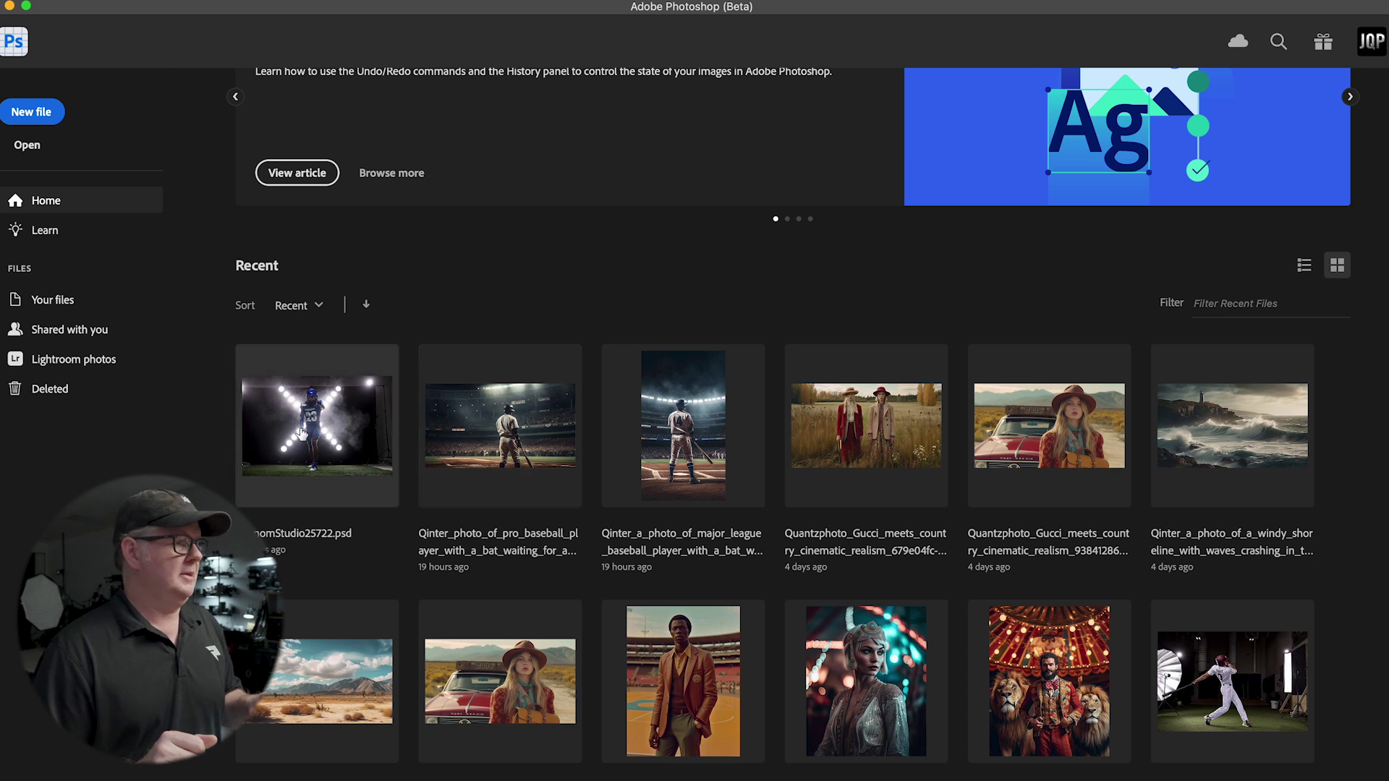
{"action": "left_click", "coordinate": [318, 434]}
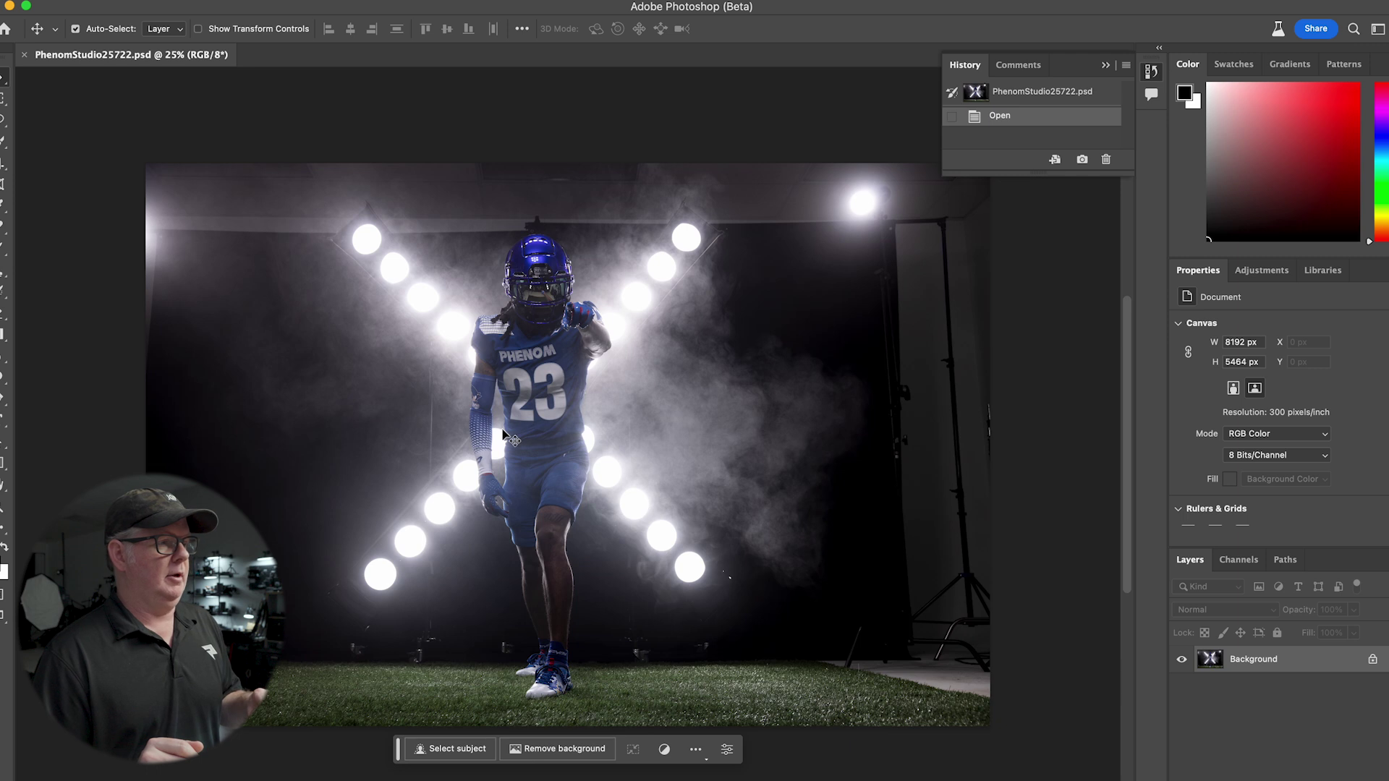
- Crop the photo to a 9:16 portrait frame around the football player, keeping the full image height
{"action": "left_click", "coordinate": [3, 165]}
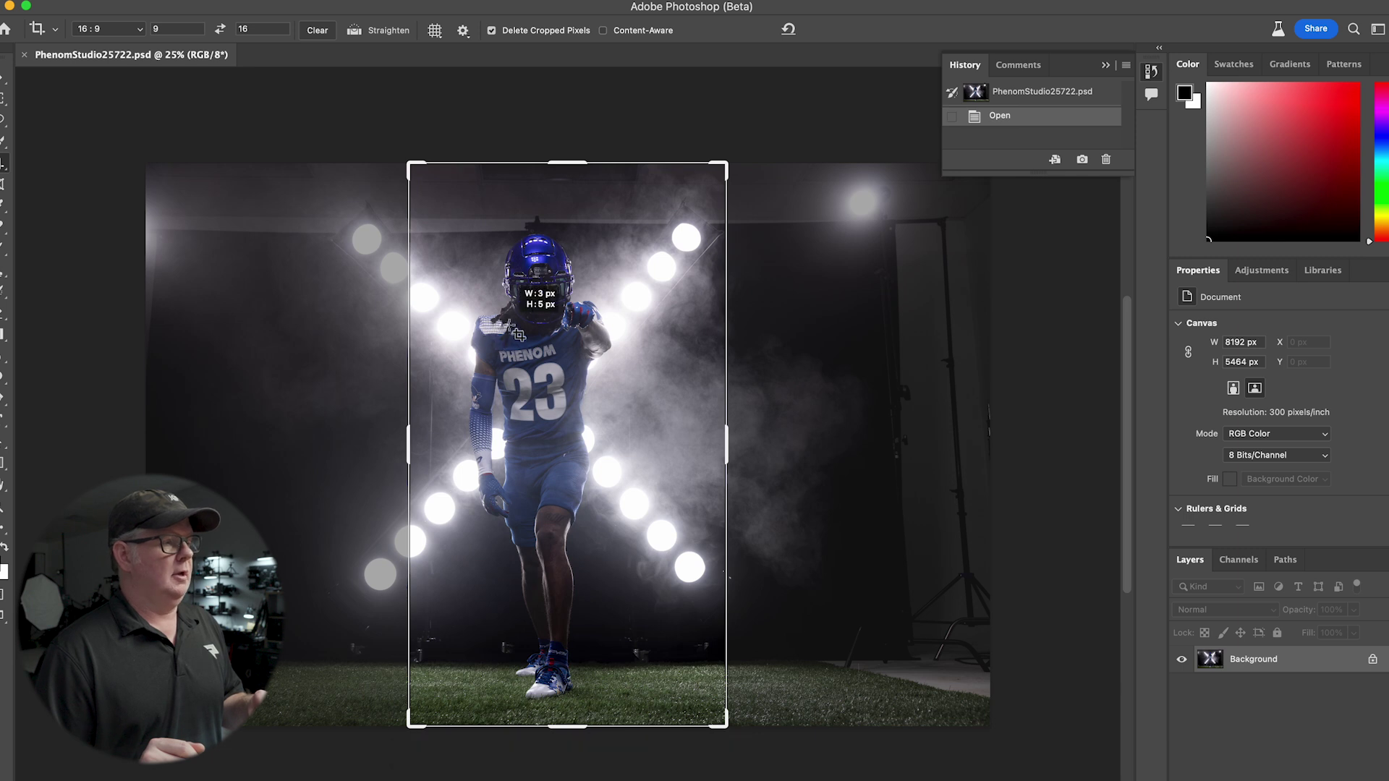
{"action": "left_click_drag", "start_coordinate": [527, 330], "coordinate": [604, 308]}
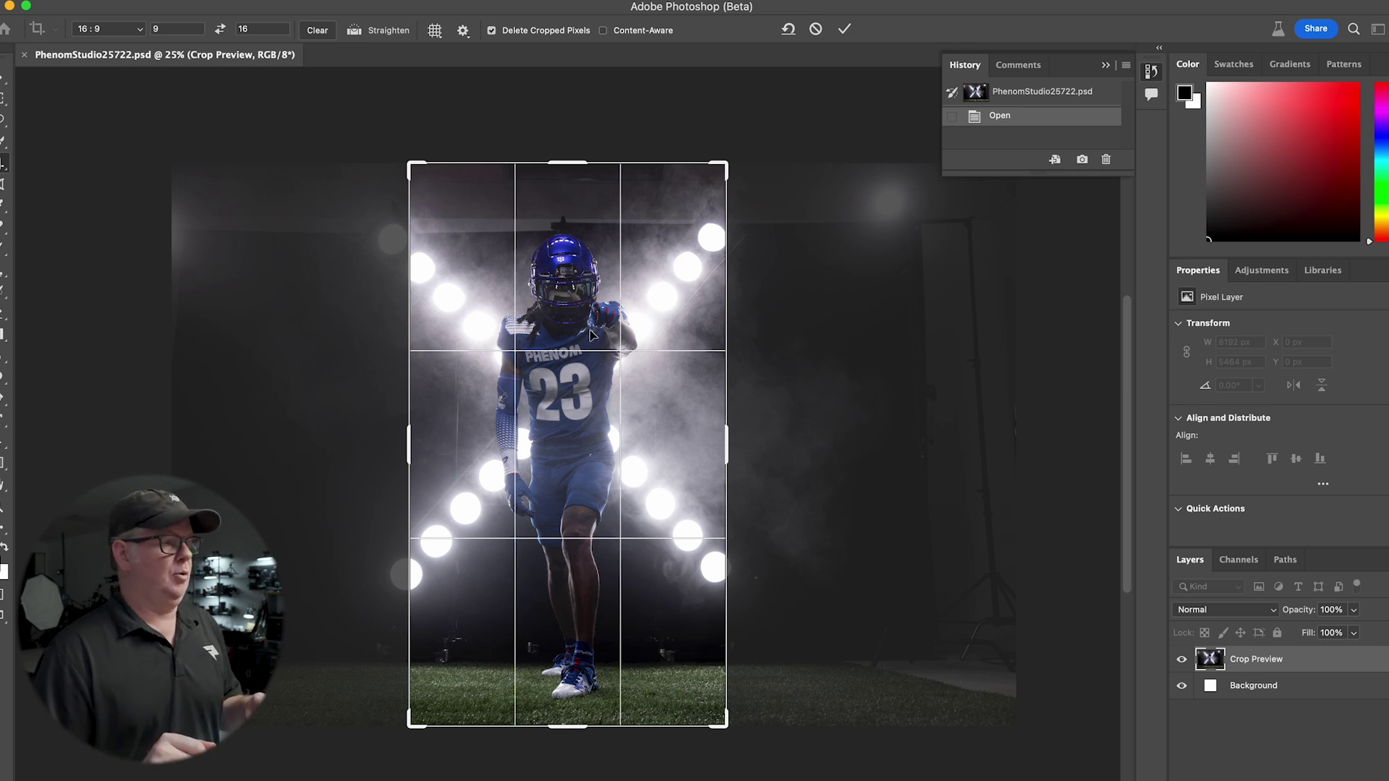
{"action": "key", "text": "Return"}
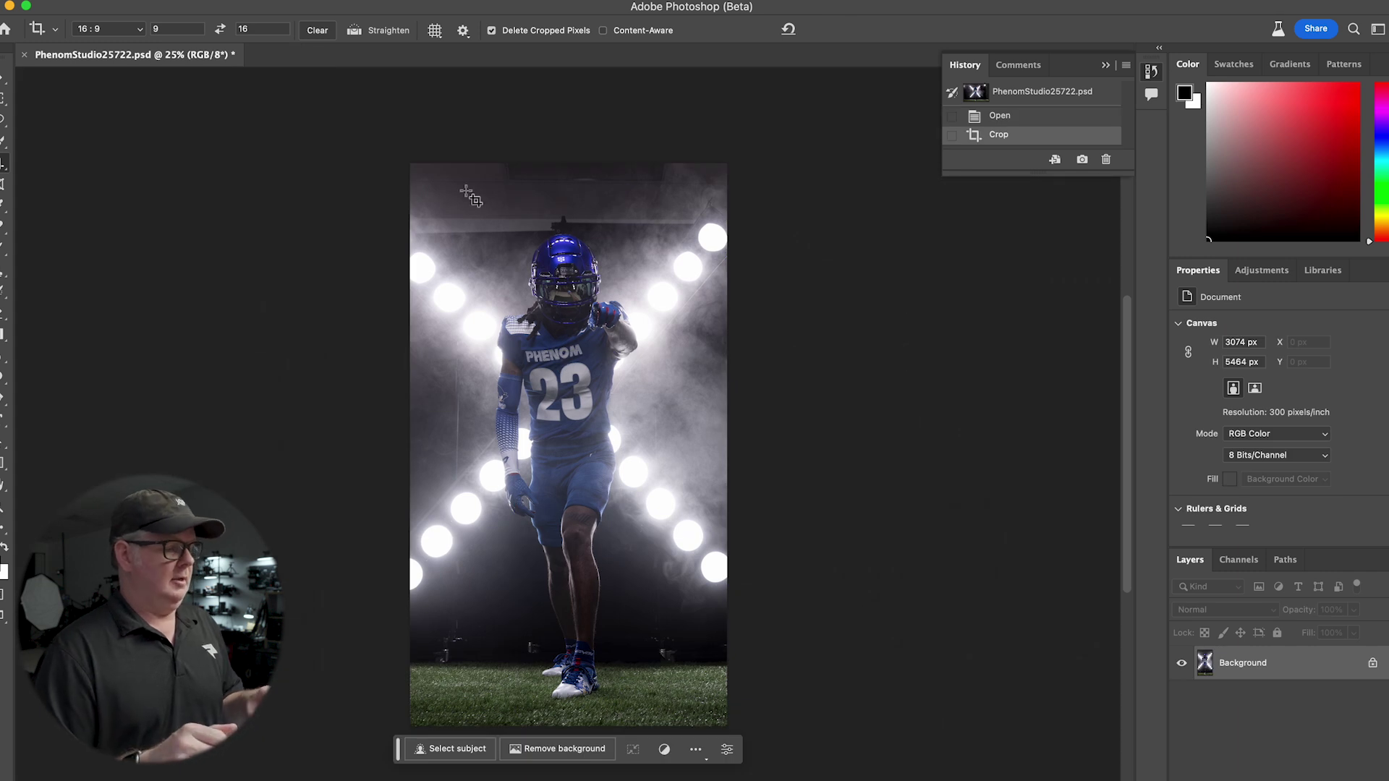
- Duplicate the Background layer of the cropped photo onto a new layer
{"action": "key", "text": "v"}
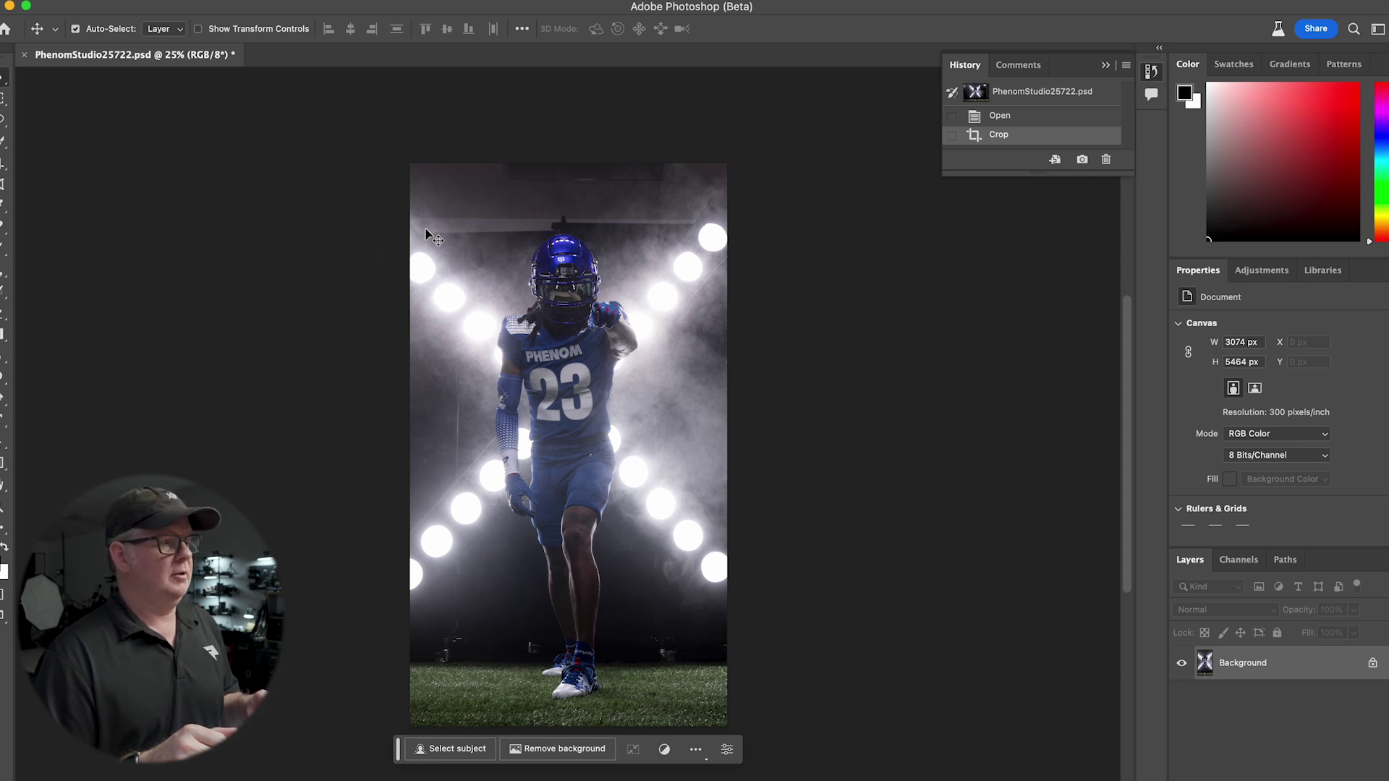
{"action": "key", "text": "super"}
{"action": "key", "text": "super+j"}
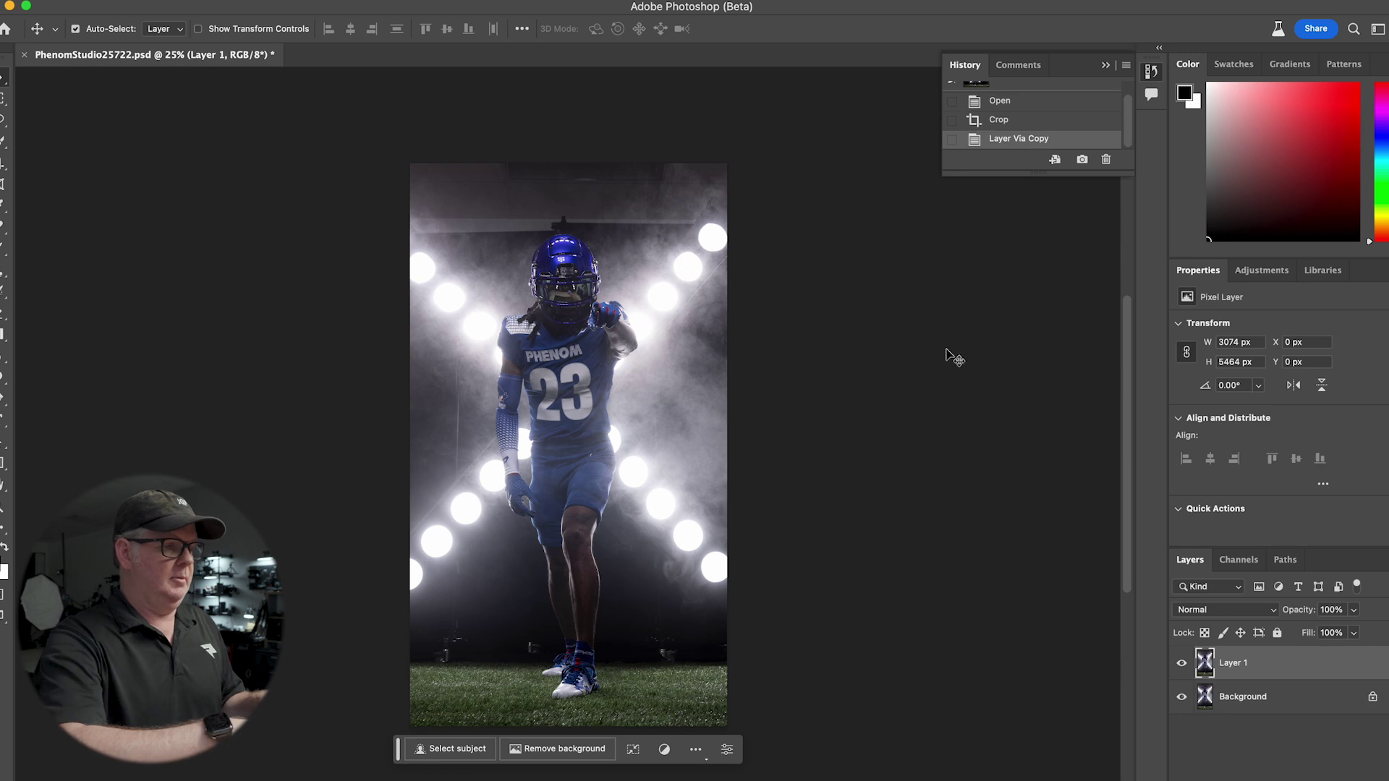
- Lasso the ceiling area across the full width of the photo, following just above the player's helmet
{"action": "left_click", "coordinate": [2, 142]}
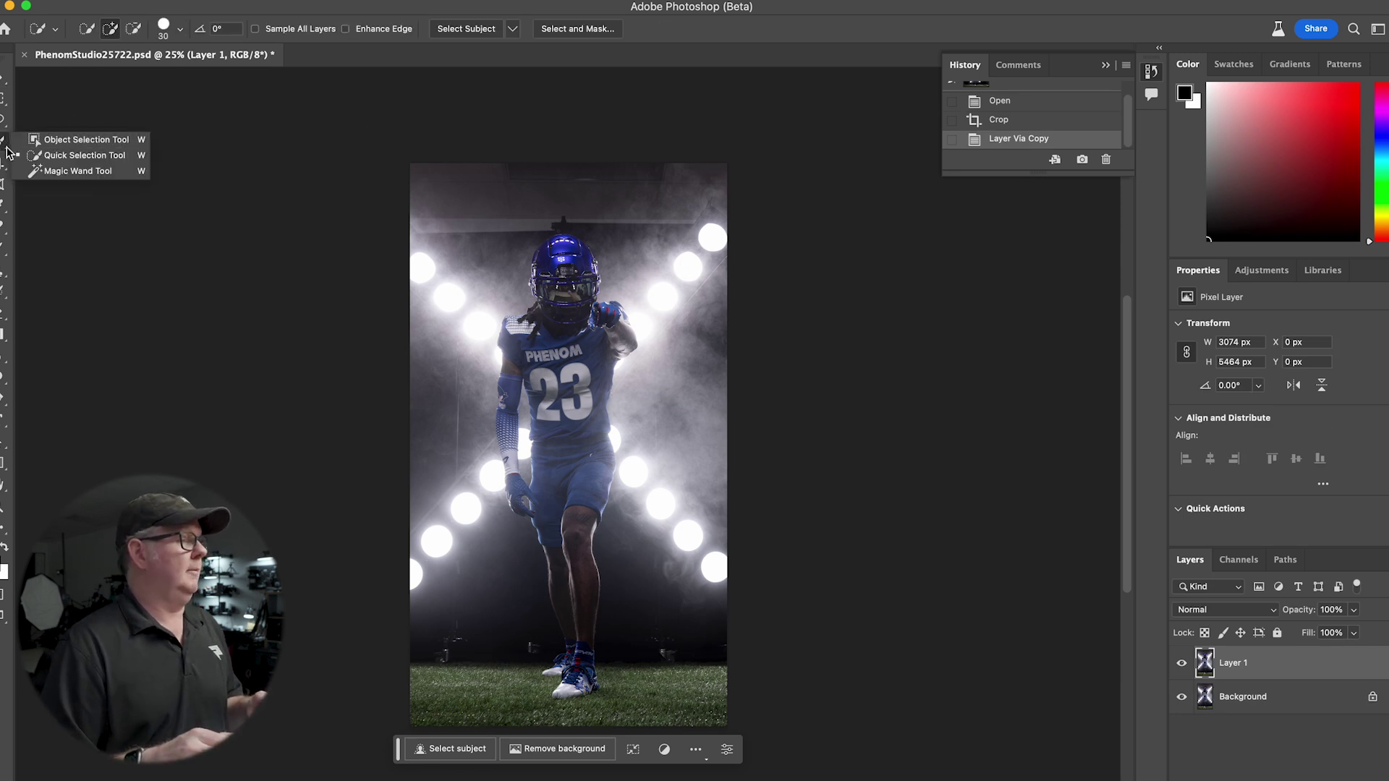
{"action": "key", "text": "l"}
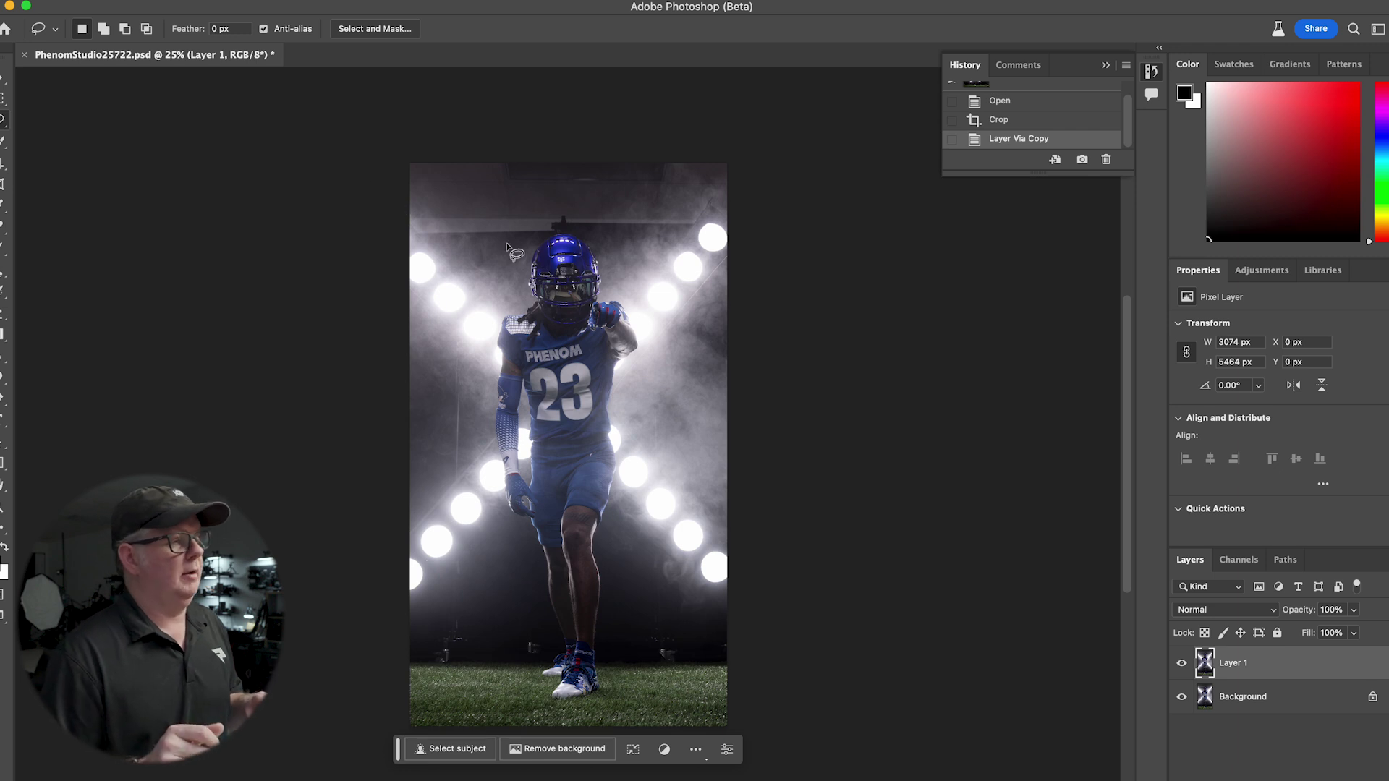
{"action": "mouse_move", "coordinate": [513, 242]}
{"action": "left_mouse_down"}
{"action": "mouse_move", "coordinate": [410, 240]}
{"action": "mouse_move", "coordinate": [399, 163]}
{"action": "mouse_move", "coordinate": [465, 135]}
{"action": "mouse_move", "coordinate": [747, 119]}
{"action": "mouse_move", "coordinate": [762, 158]}
{"action": "mouse_move", "coordinate": [740, 232]}
{"action": "left_mouse_up"}
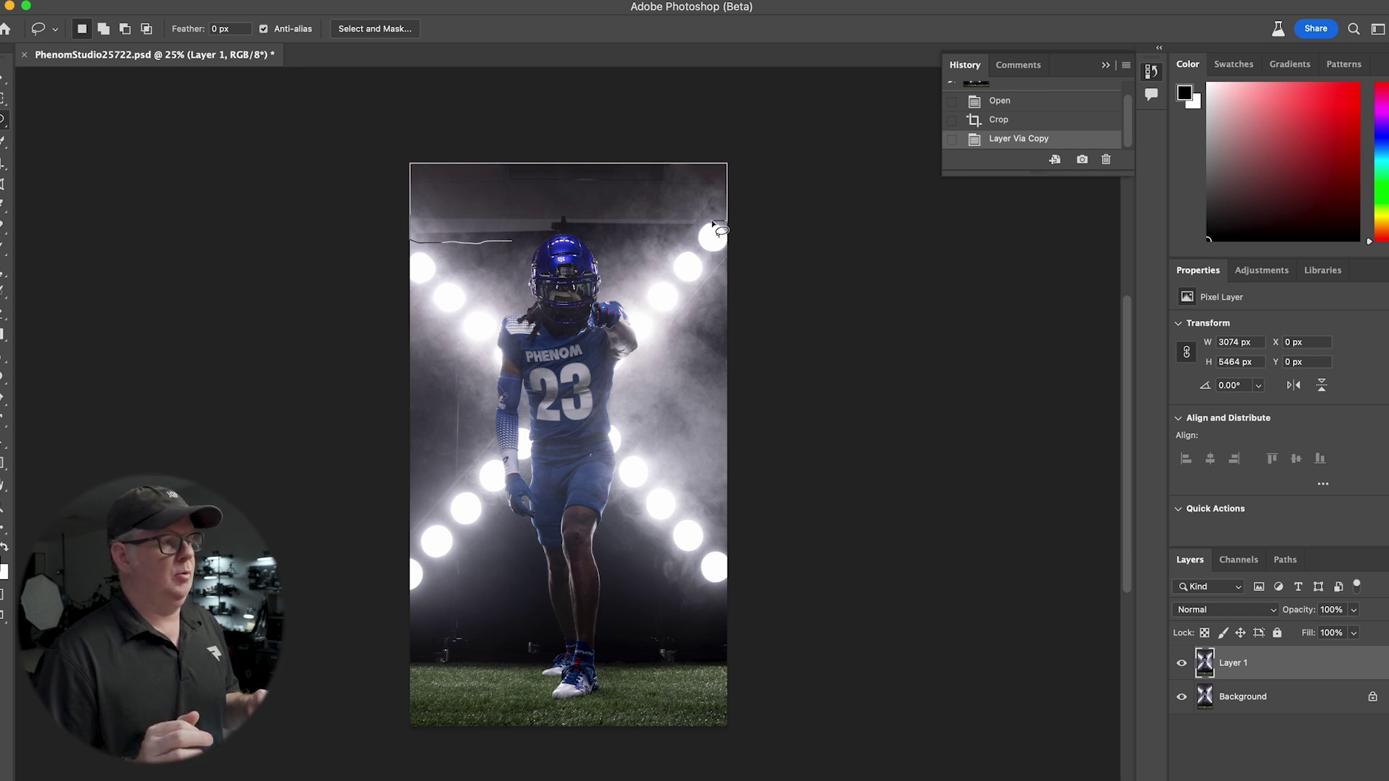
{"action": "left_click_drag", "start_coordinate": [633, 238], "coordinate": [518, 244]}
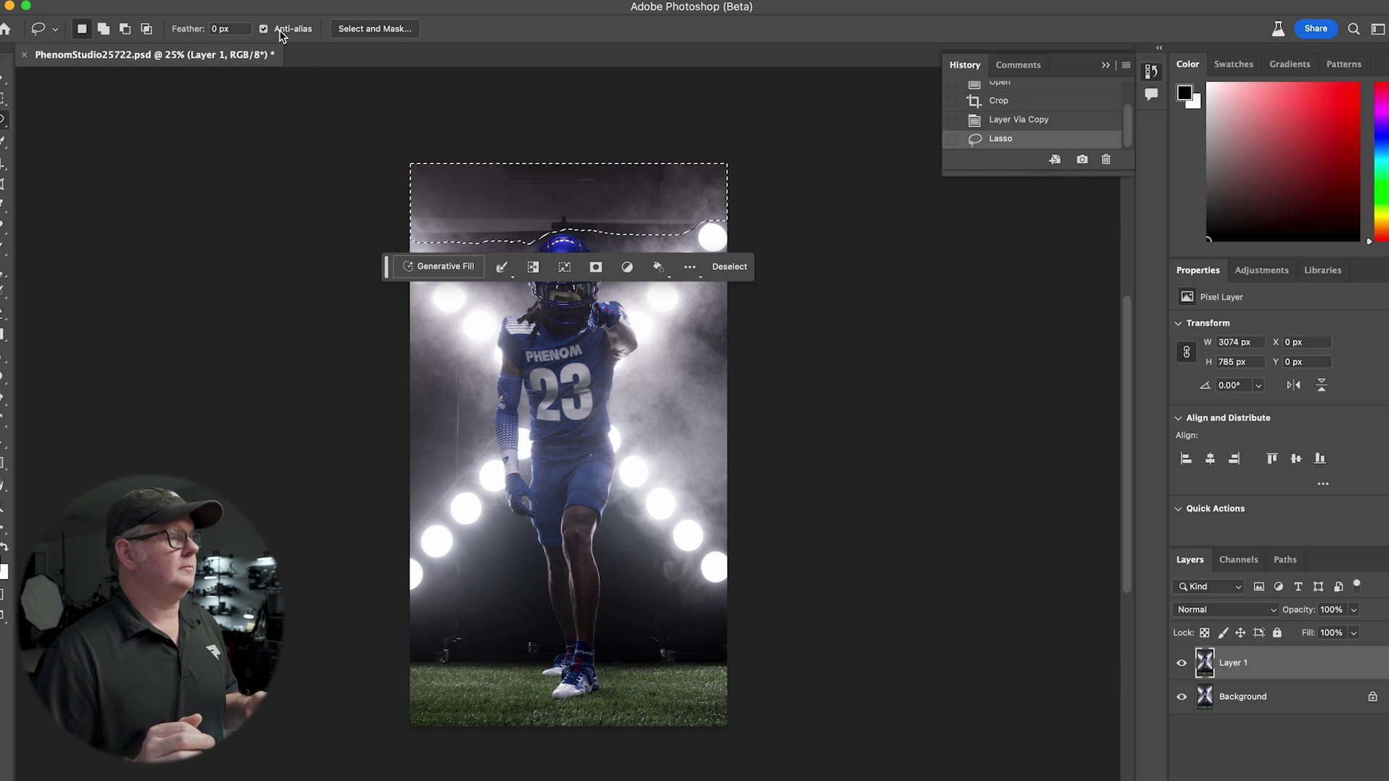
{"action": "left_click", "coordinate": [163, 2]}
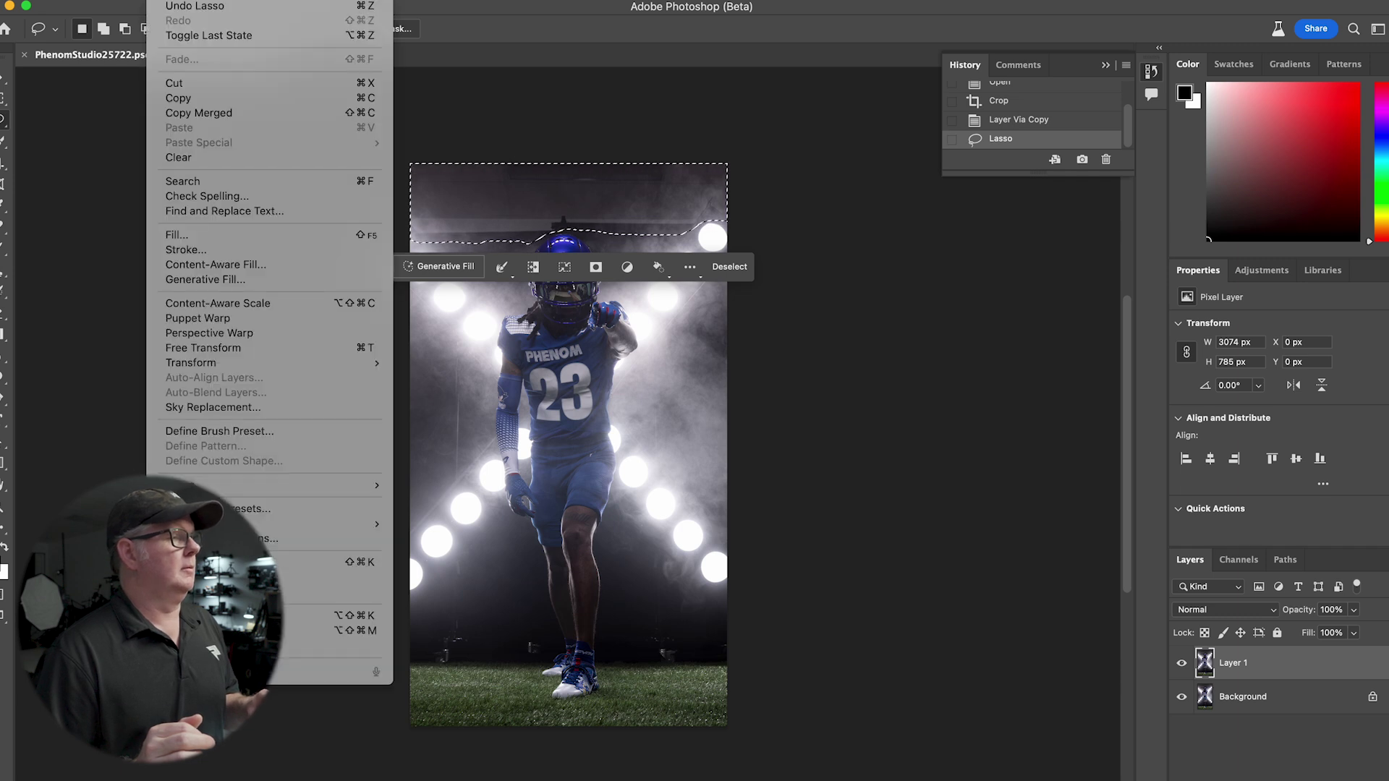
{"action": "left_click", "coordinate": [217, 264]}
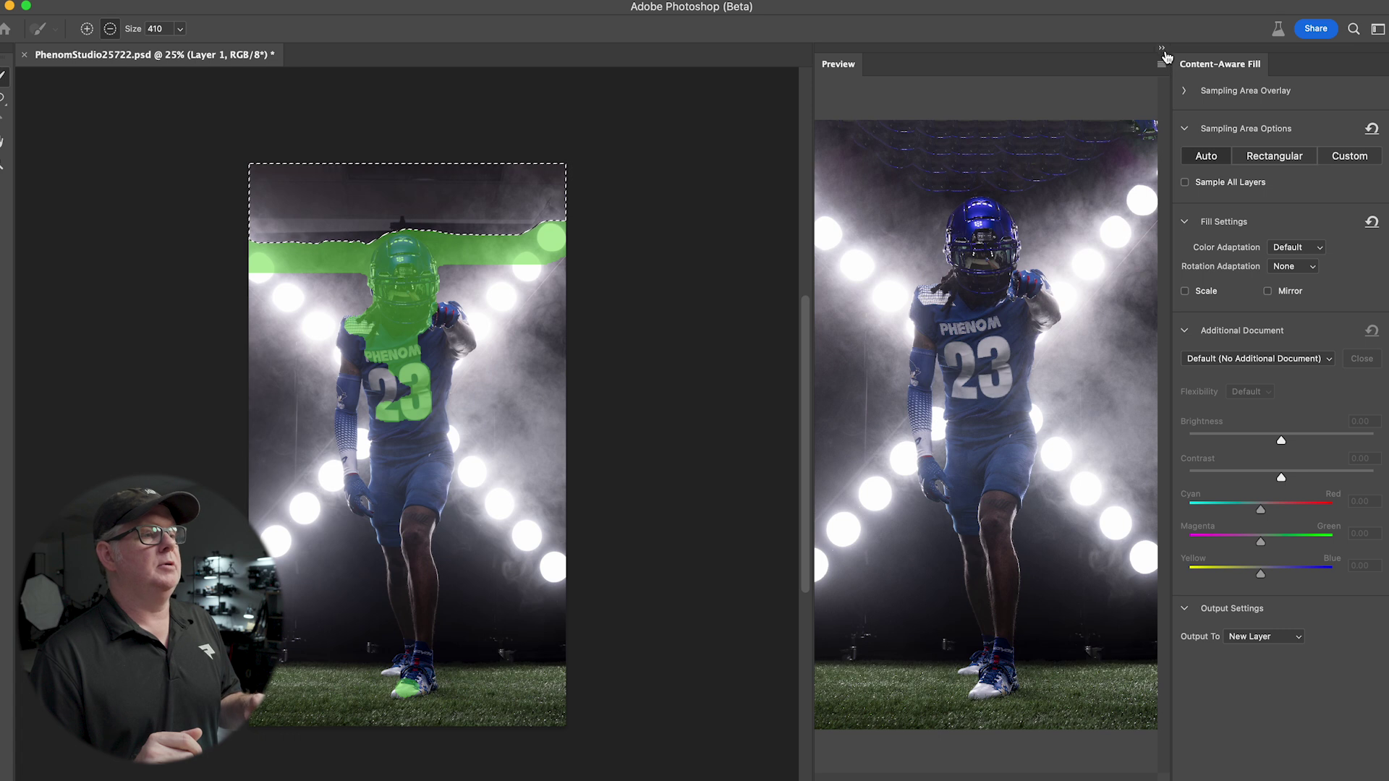
{"action": "left_click", "coordinate": [1163, 55]}
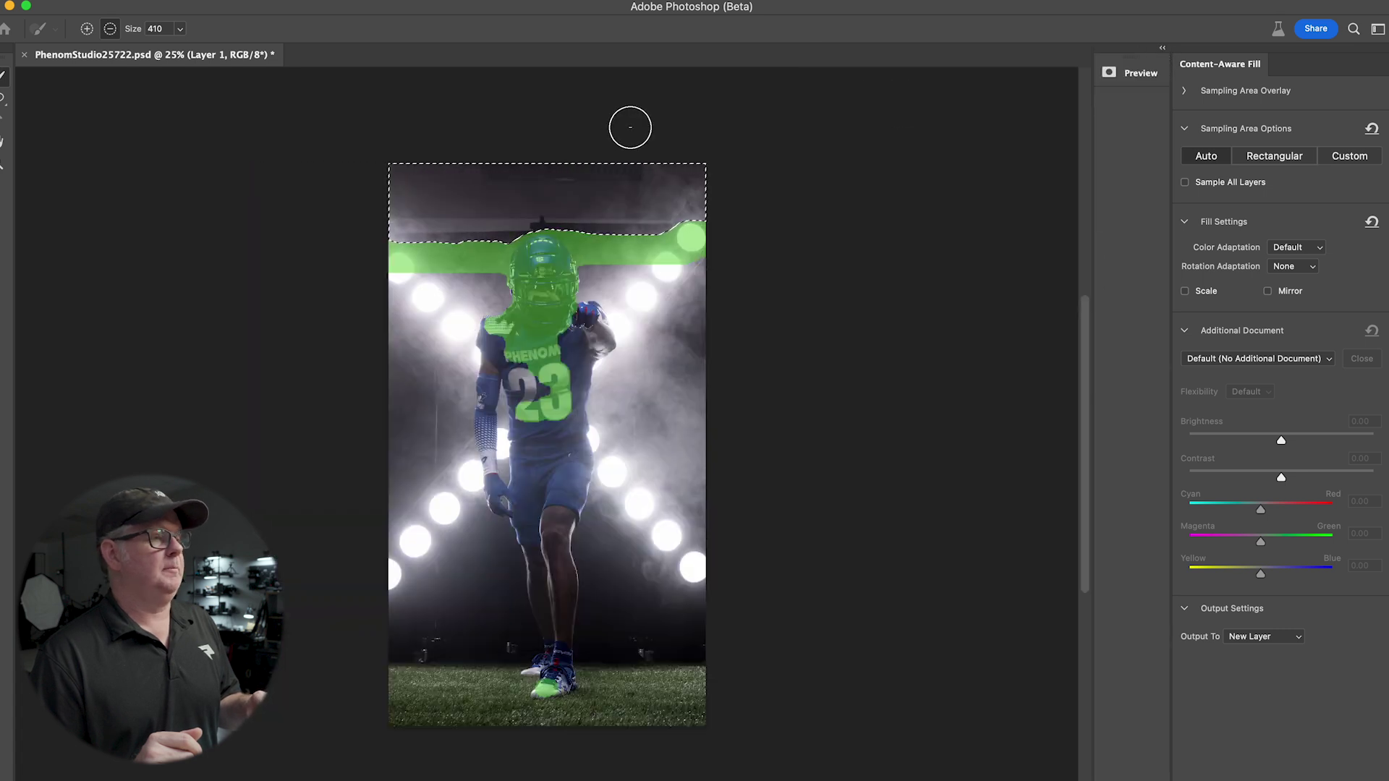
{"action": "key", "text": "Escape"}
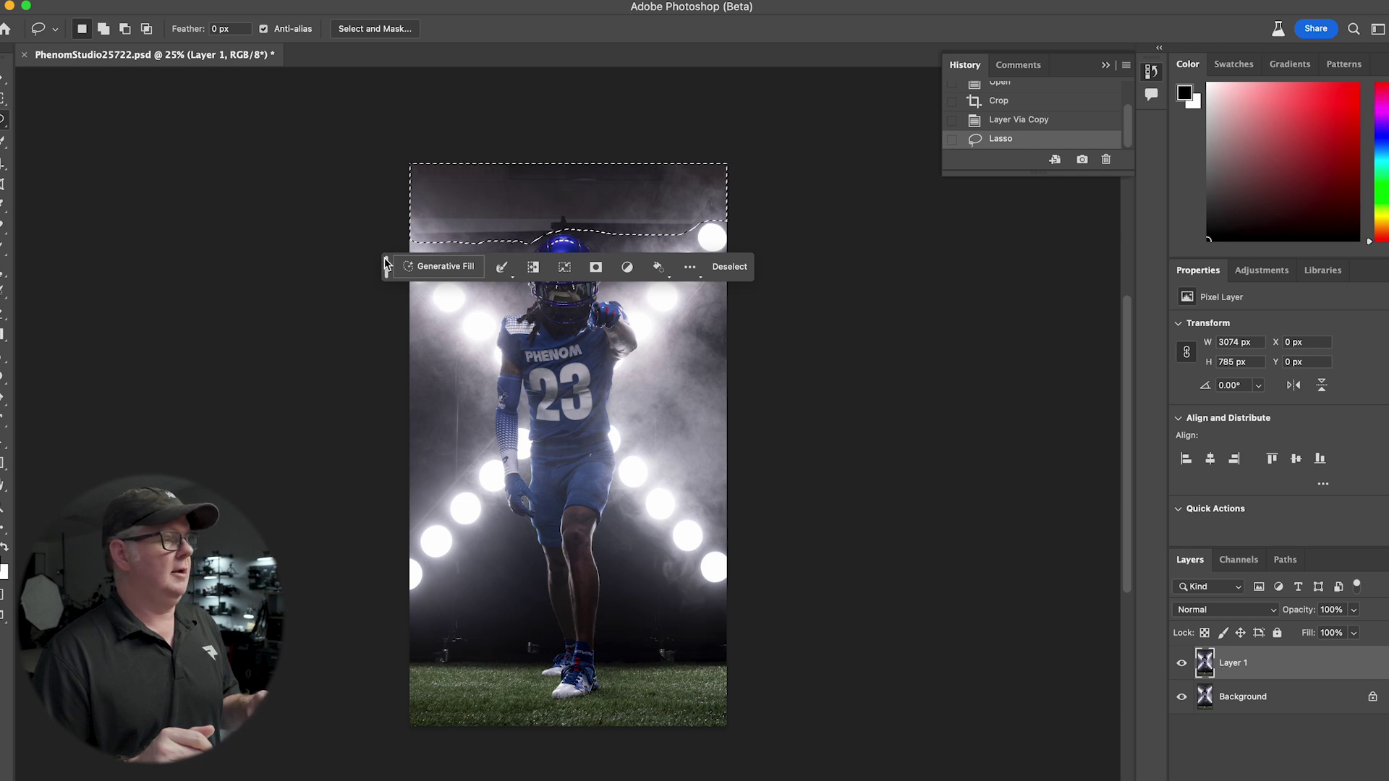
- Move the contextual task bar above the photo and pin its position
{"action": "left_click_drag", "start_coordinate": [386, 267], "coordinate": [391, 138]}
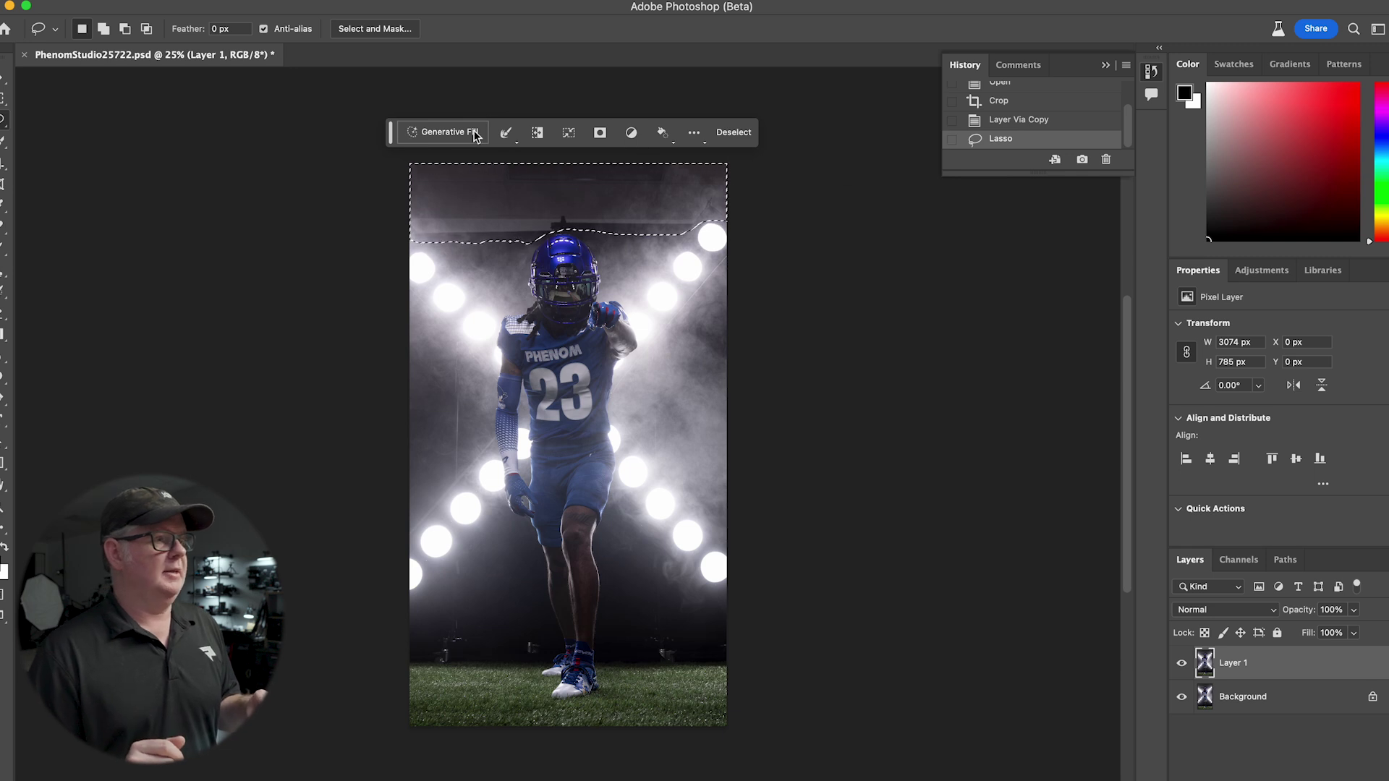
{"action": "mouse_move", "coordinate": [389, 138]}
{"action": "left_mouse_down"}
{"action": "mouse_move", "coordinate": [391, 152]}
{"action": "mouse_move", "coordinate": [388, 90]}
{"action": "mouse_move", "coordinate": [402, 129]}
{"action": "mouse_move", "coordinate": [381, 133]}
{"action": "left_mouse_up"}
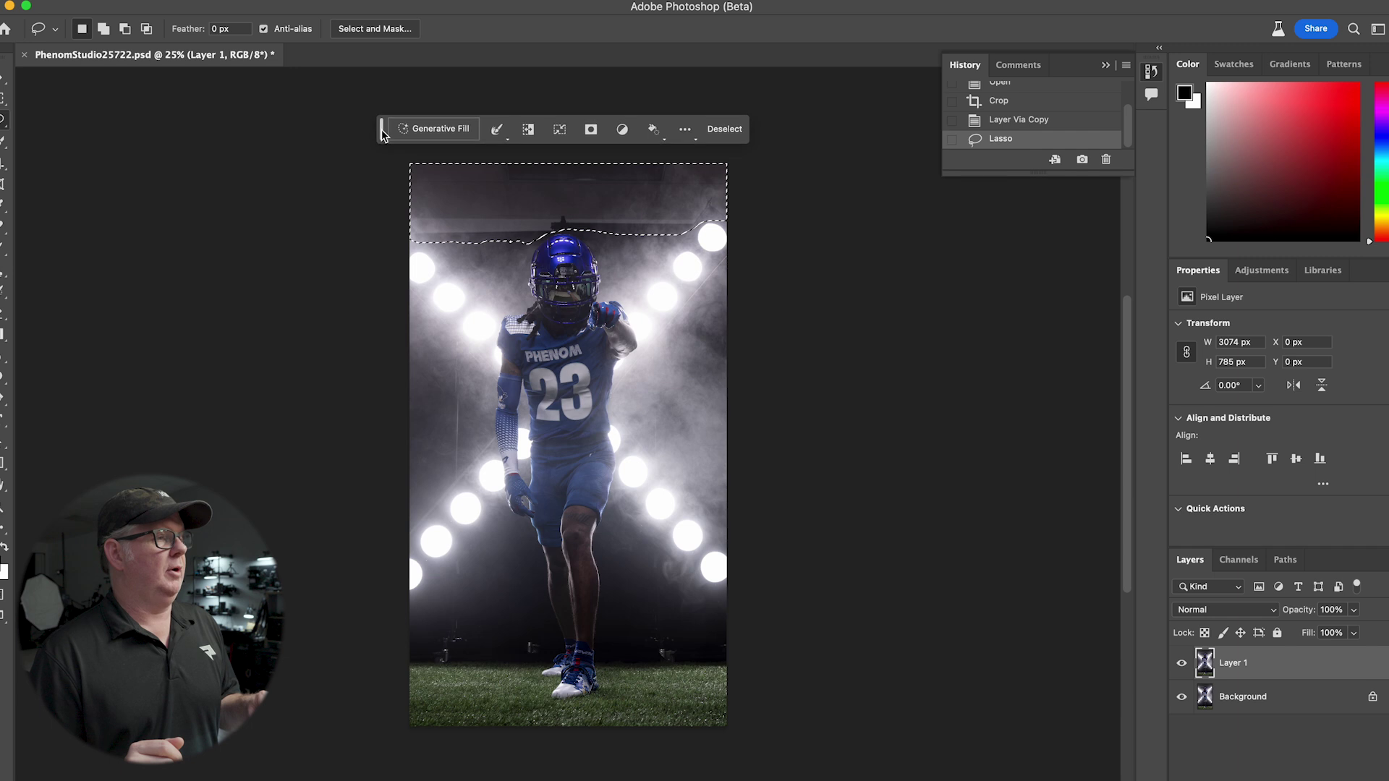
{"action": "left_click", "coordinate": [686, 131]}
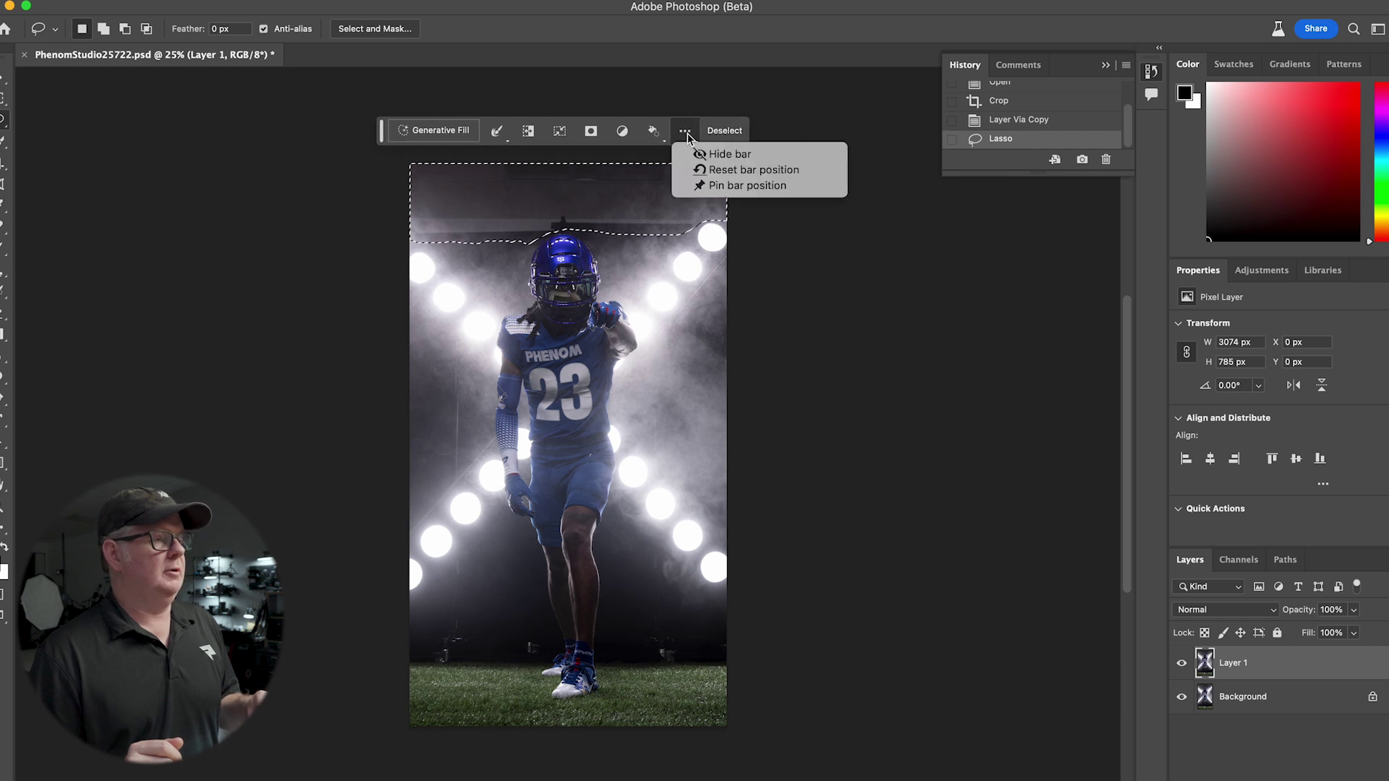
{"action": "left_click", "coordinate": [711, 185]}
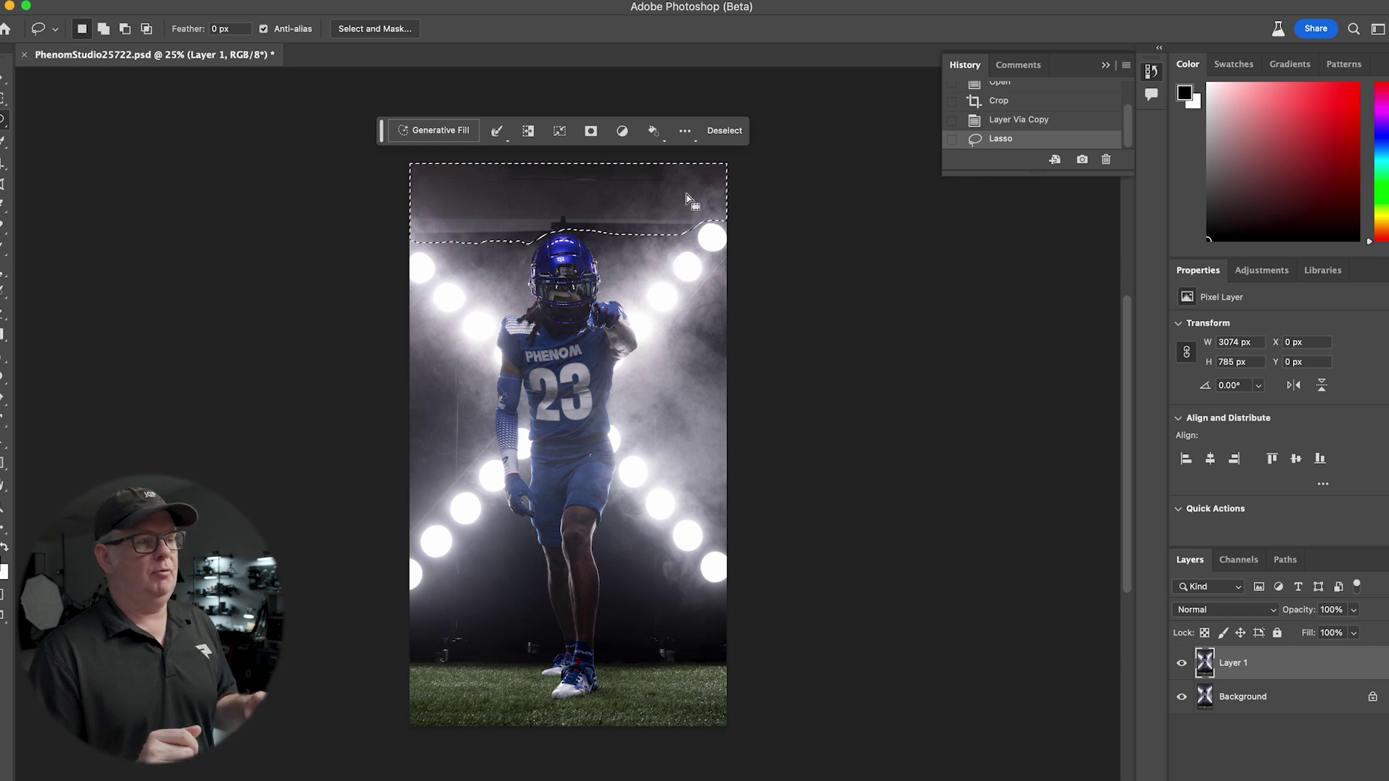
- Replace the selected ceiling using Generative Fill with a blank prompt, choose the third variation and compare it with the original
{"action": "left_click", "coordinate": [443, 131]}
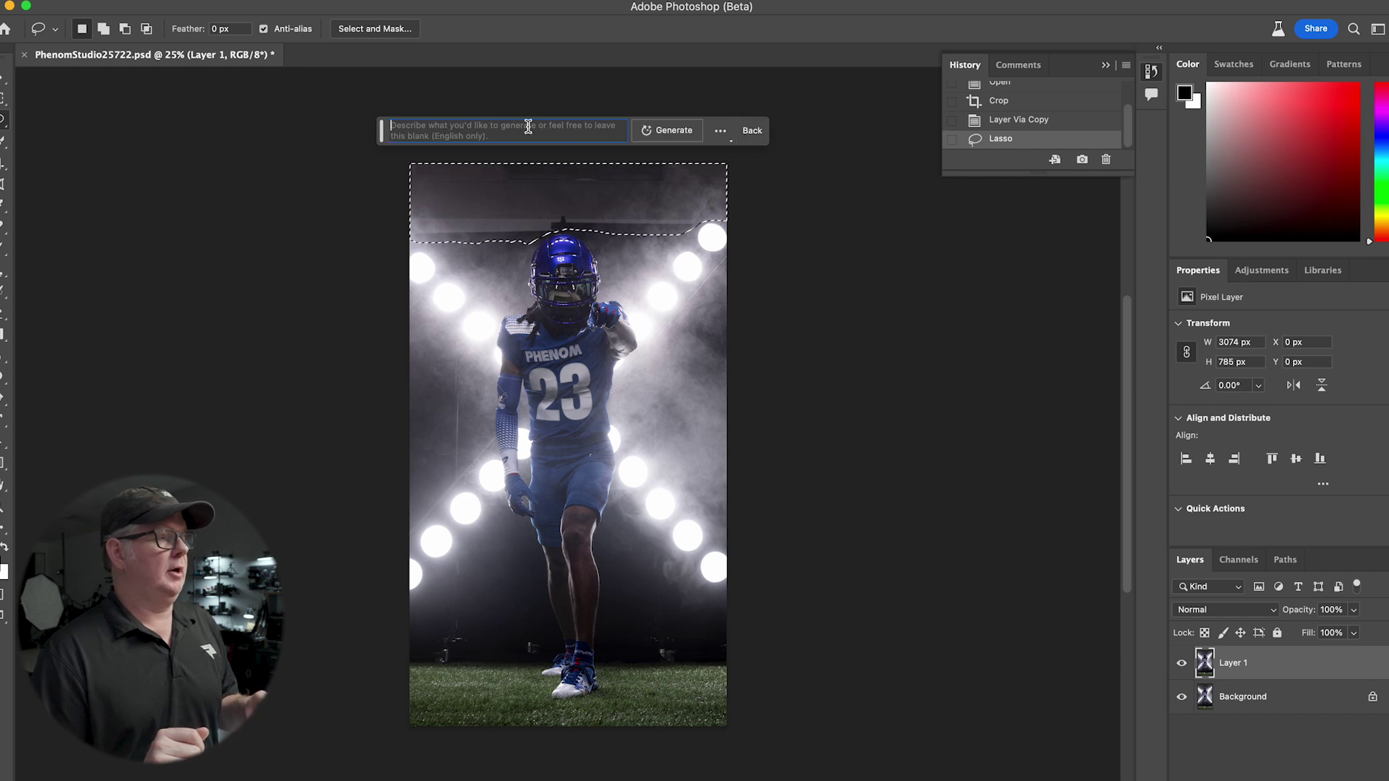
{"action": "left_click", "coordinate": [678, 129]}
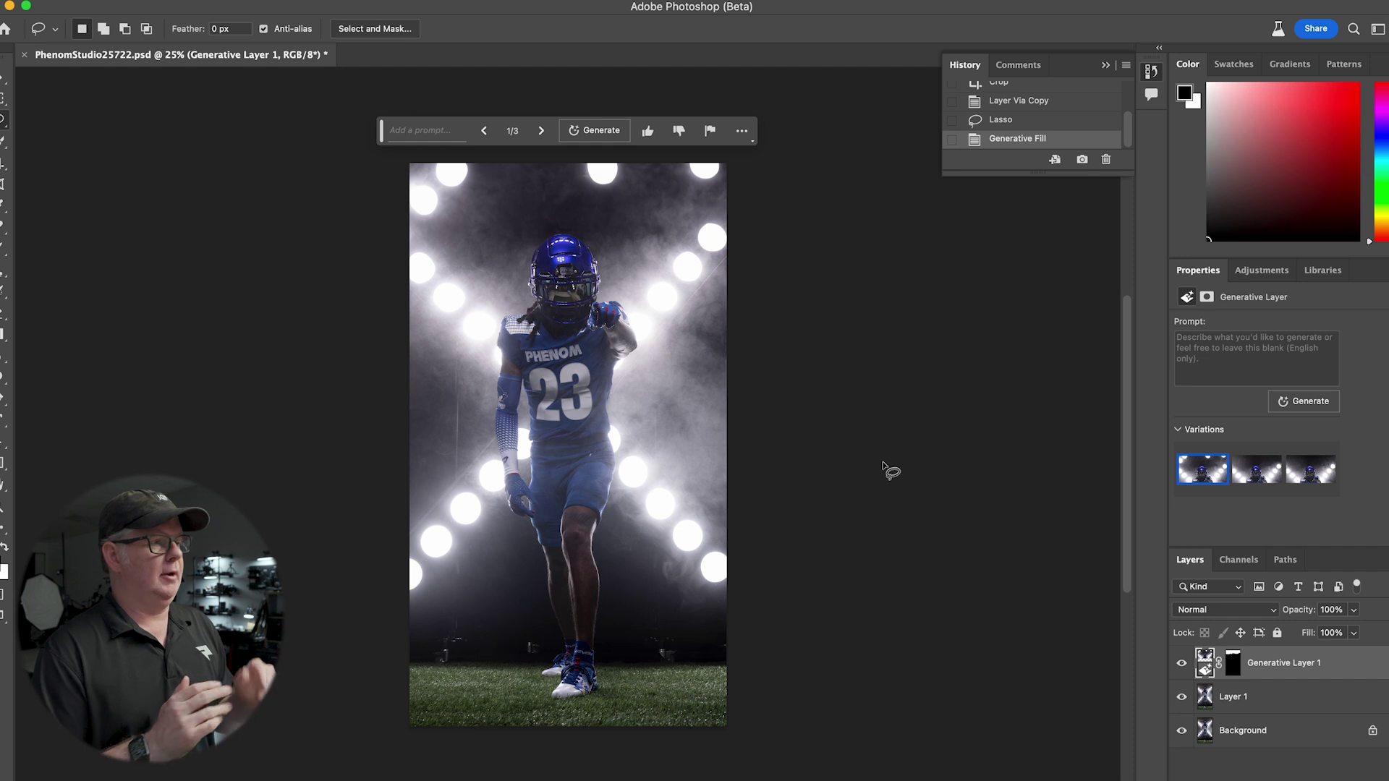
{"action": "left_click", "coordinate": [1246, 475]}
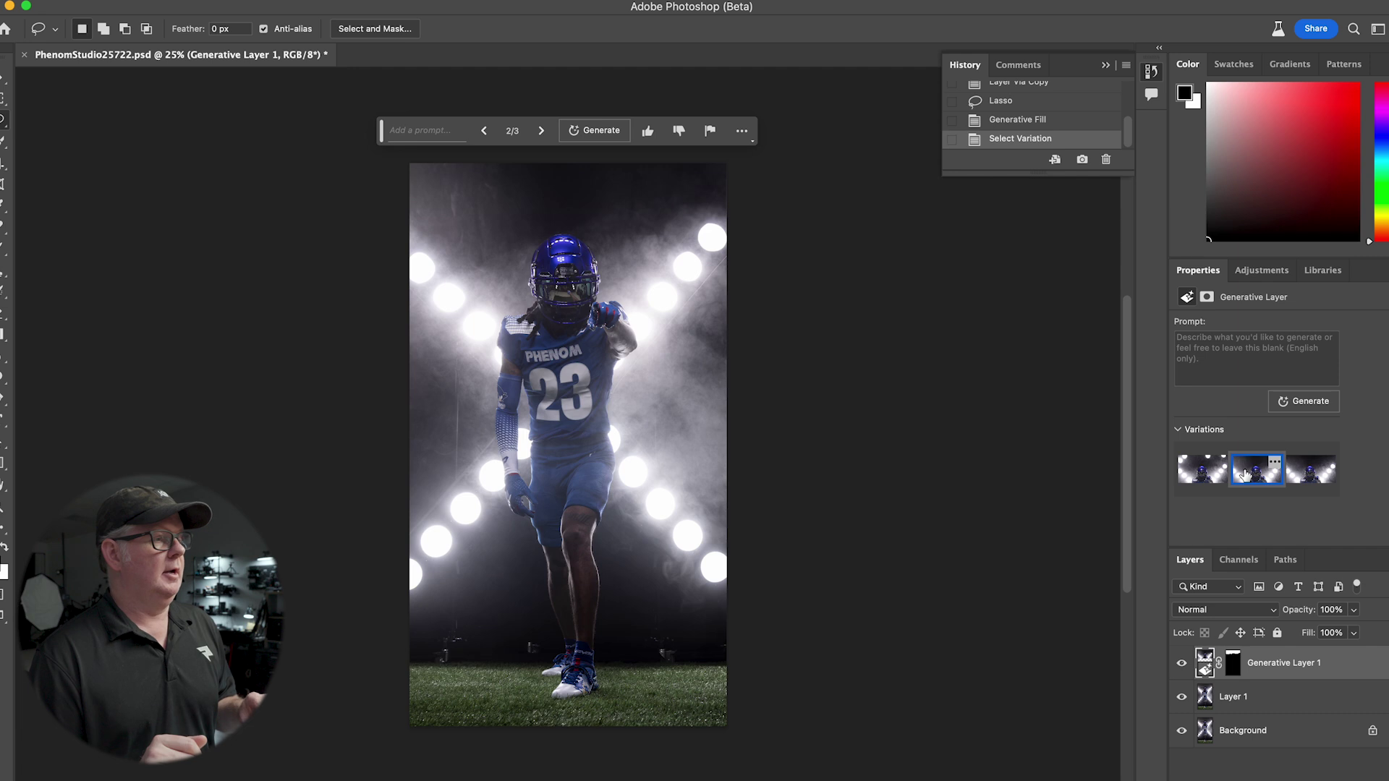
{"action": "left_click", "coordinate": [1304, 476]}
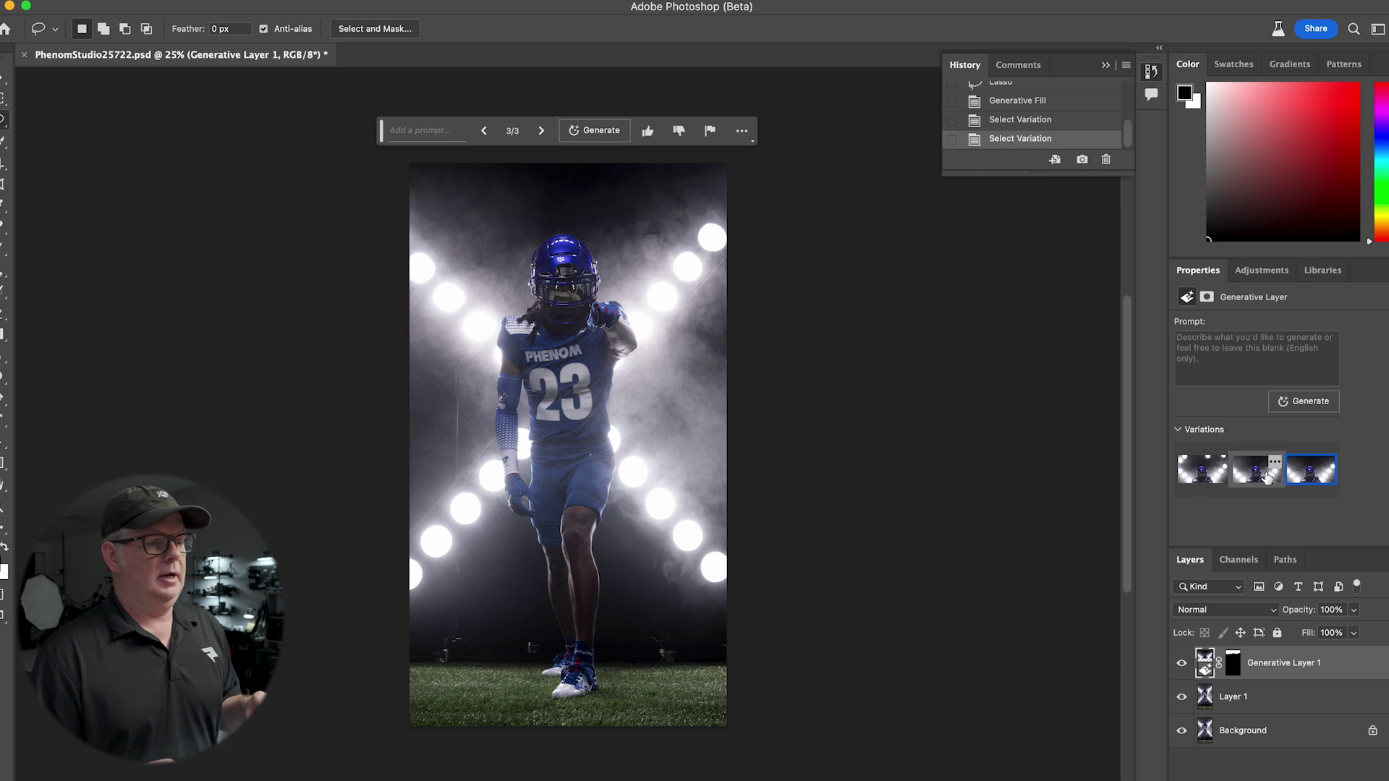
{"action": "left_click", "coordinate": [1181, 663]}
{"action": "left_click", "coordinate": [1181, 664]}
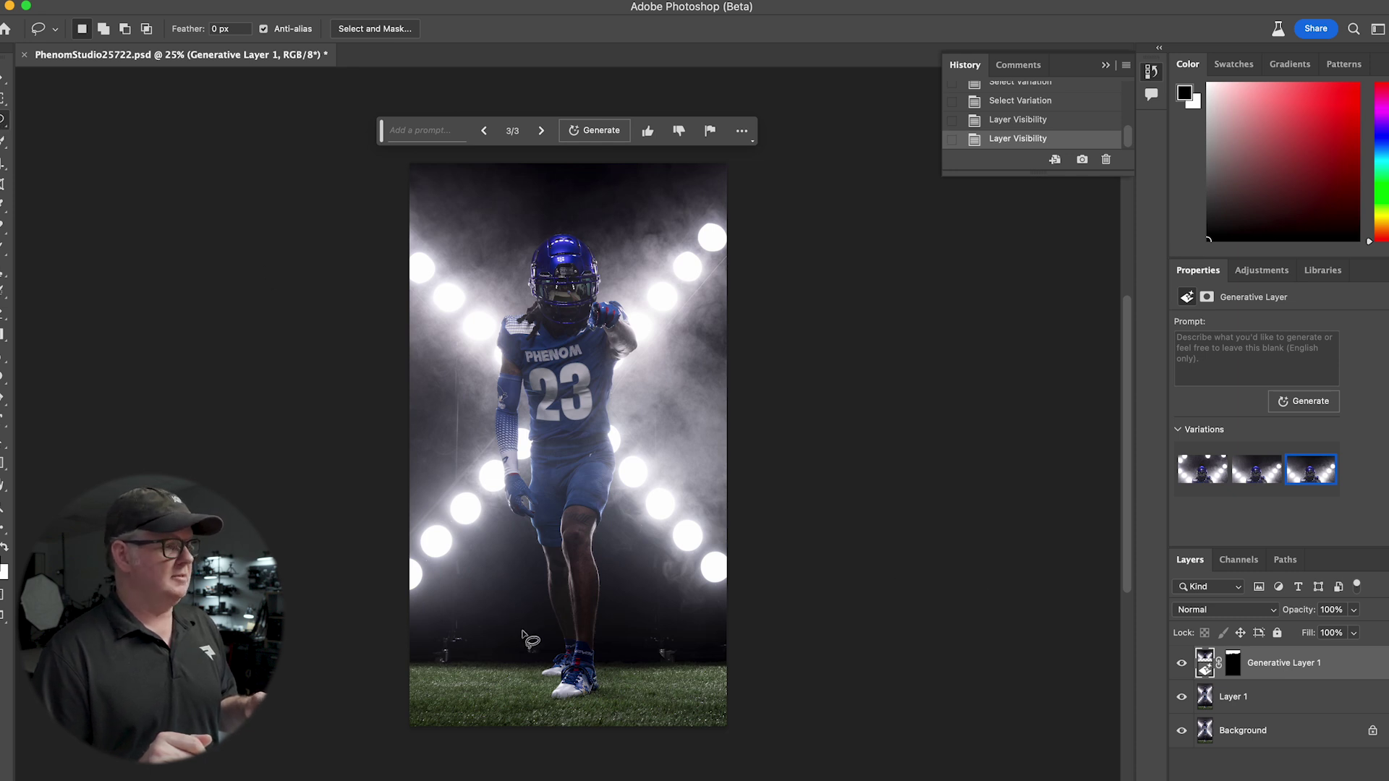
- Lasso the light stand bases on both sides of the player's feet as one combined selection
{"action": "mouse_move", "coordinate": [540, 628]}
{"action": "left_mouse_down"}
{"action": "mouse_move", "coordinate": [438, 626]}
{"action": "mouse_move", "coordinate": [417, 646]}
{"action": "mouse_move", "coordinate": [423, 666]}
{"action": "mouse_move", "coordinate": [475, 677]}
{"action": "mouse_move", "coordinate": [534, 670]}
{"action": "mouse_move", "coordinate": [552, 646]}
{"action": "left_mouse_up"}
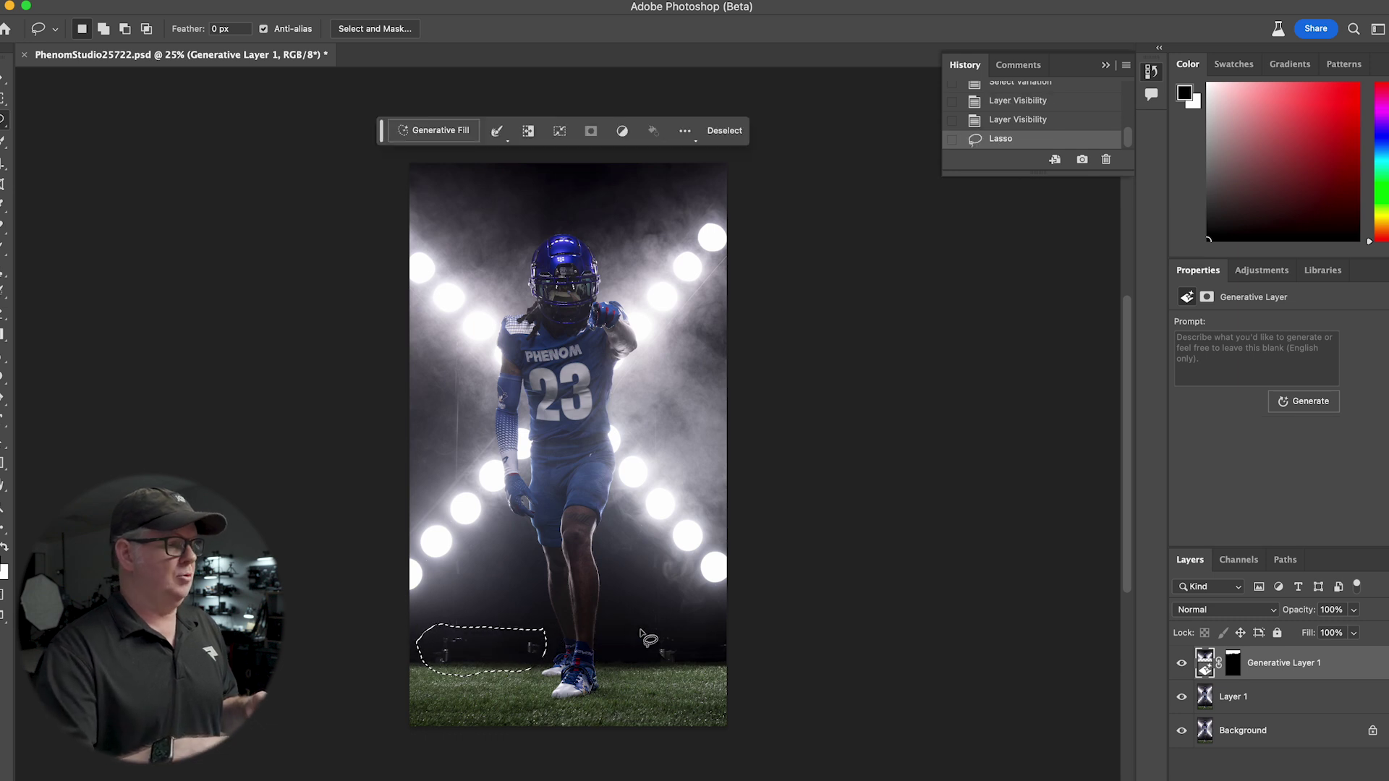
{"action": "key", "text": "shift"}
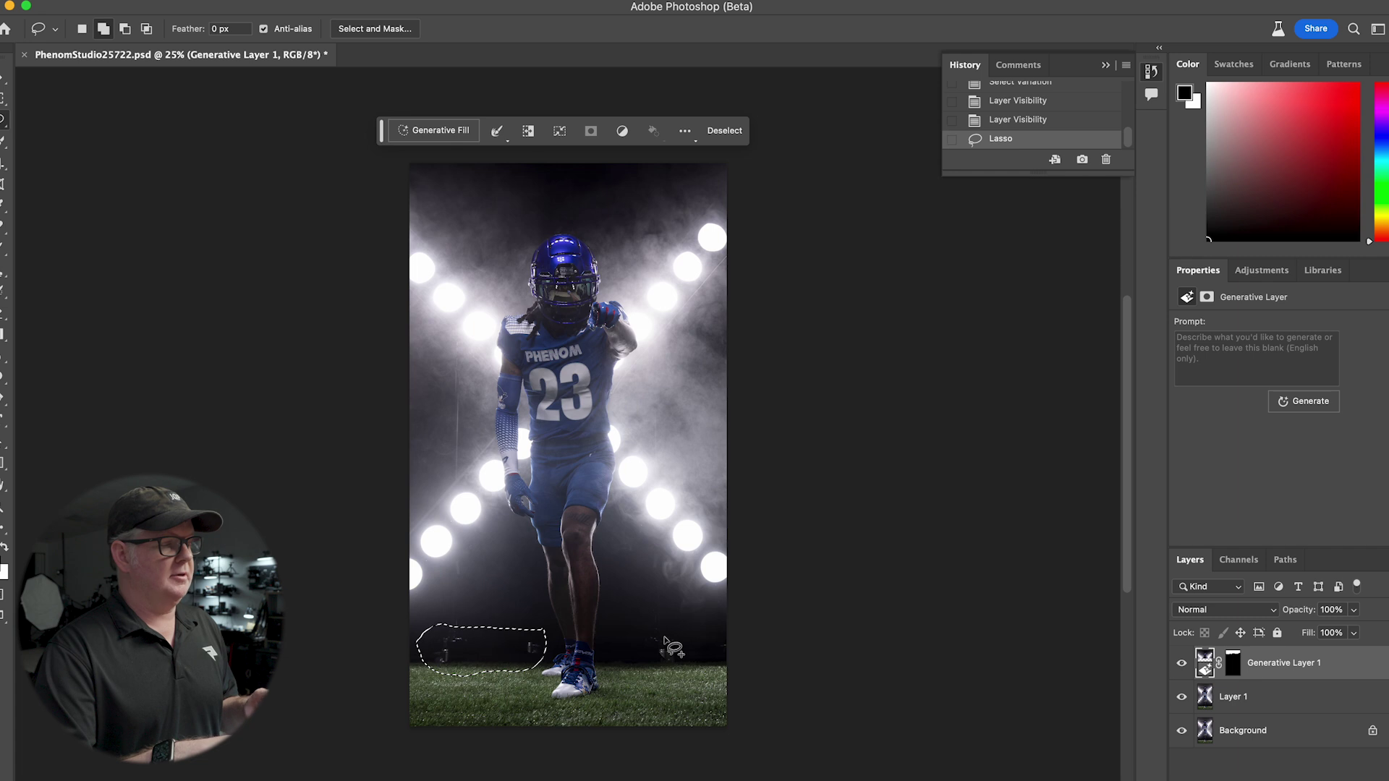
{"action": "mouse_move", "coordinate": [667, 630]}
{"action": "left_mouse_down"}
{"action": "mouse_move", "coordinate": [621, 651]}
{"action": "mouse_move", "coordinate": [627, 670]}
{"action": "mouse_move", "coordinate": [699, 672]}
{"action": "mouse_move", "coordinate": [710, 648]}
{"action": "mouse_move", "coordinate": [696, 627]}
{"action": "mouse_move", "coordinate": [667, 630]}
{"action": "left_mouse_up"}
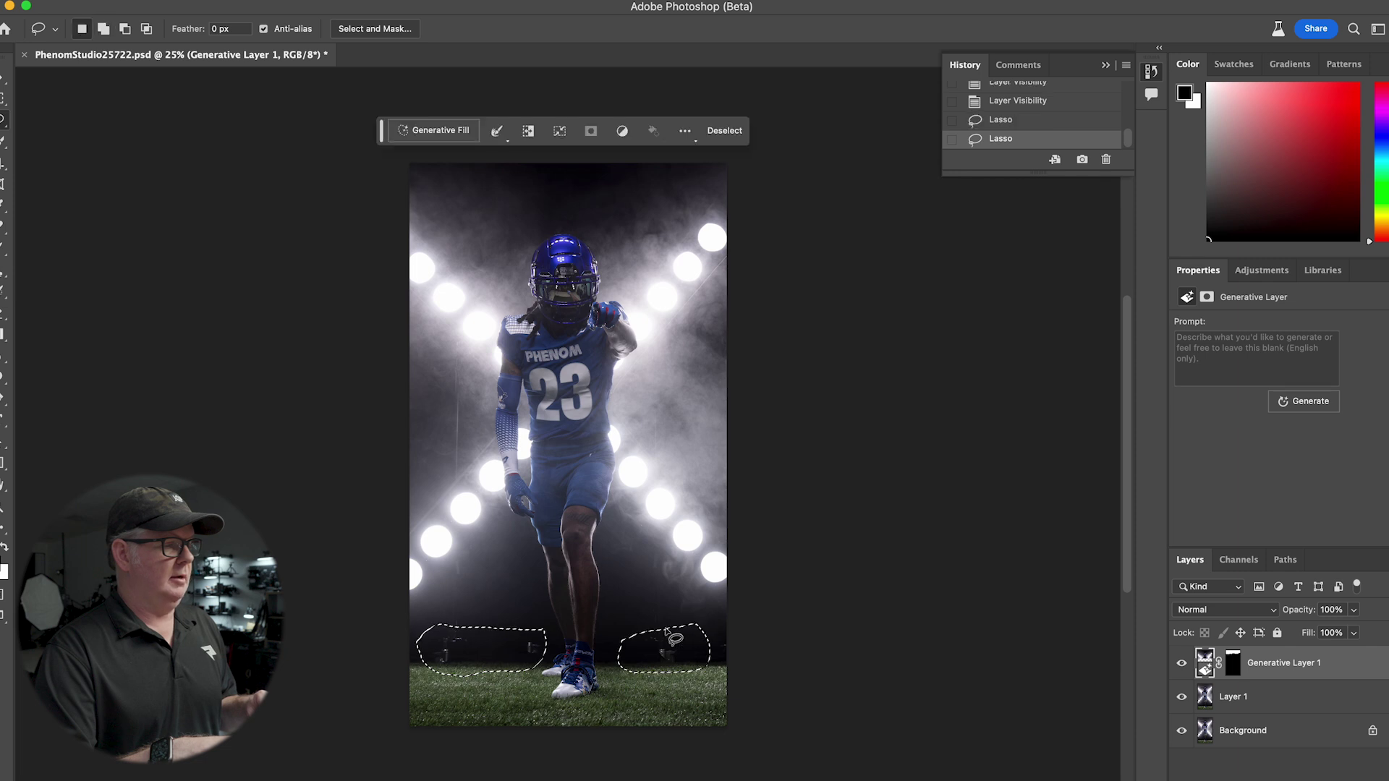
- Remove the selected stand bases using Generative Fill with a blank prompt, review all three variations and keep the first
{"action": "left_click", "coordinate": [442, 130]}
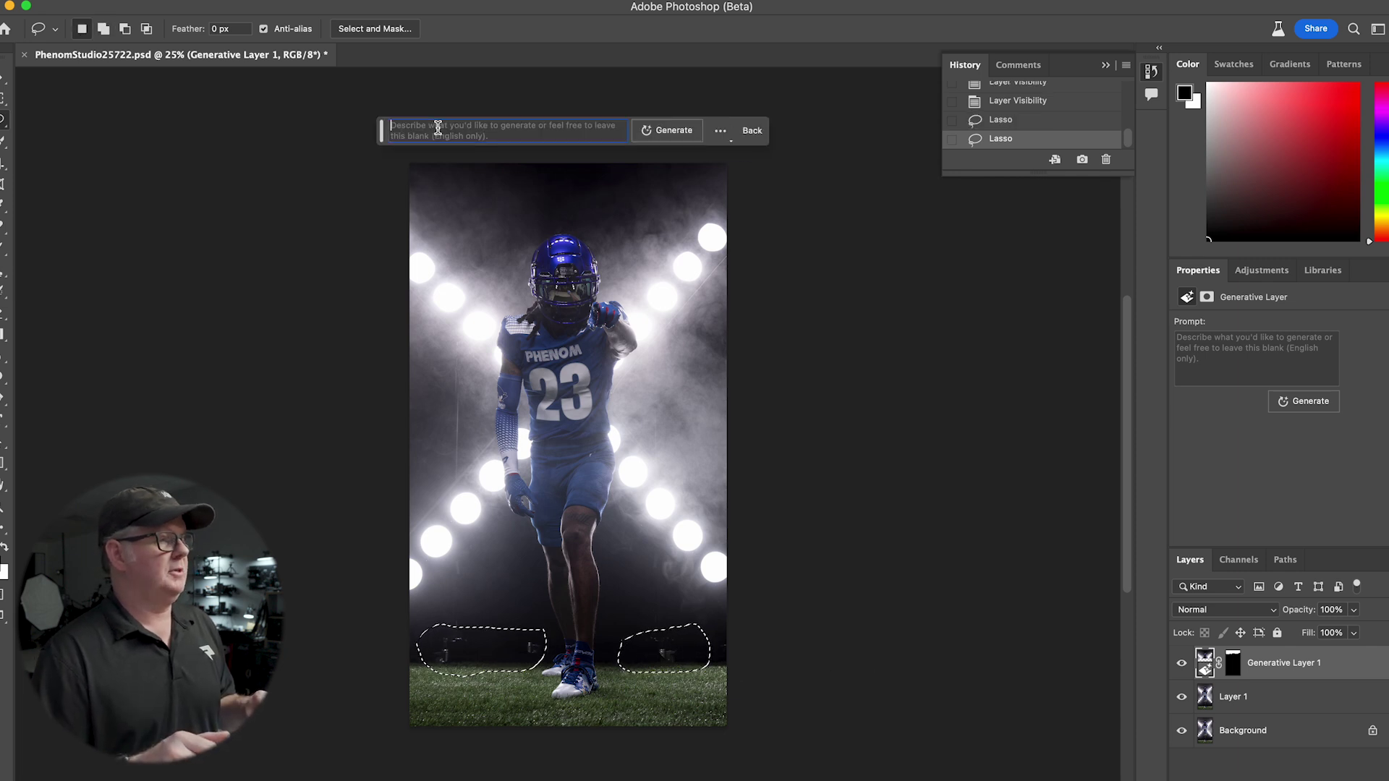
{"action": "left_click", "coordinate": [677, 131]}
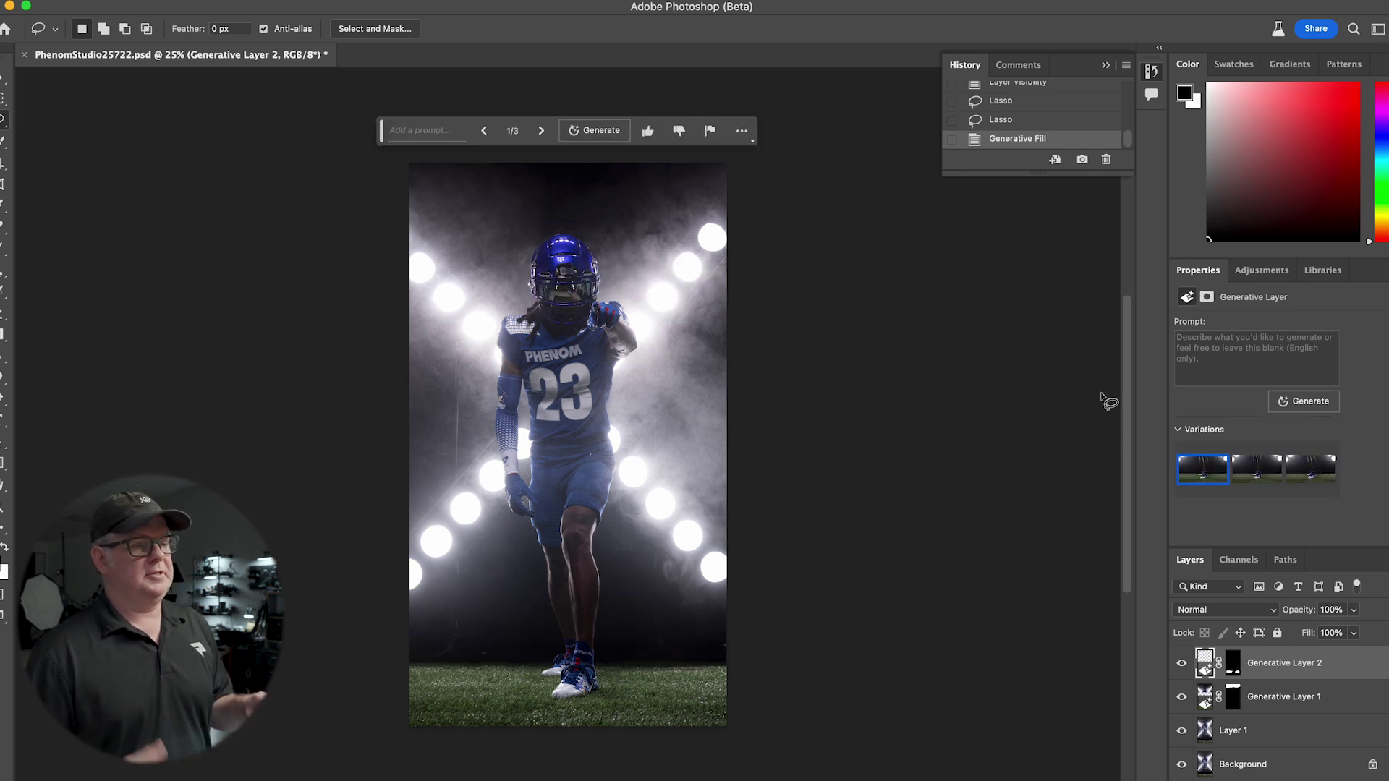
{"action": "left_click", "coordinate": [1257, 472]}
{"action": "left_click", "coordinate": [1322, 478]}
{"action": "left_click", "coordinate": [1190, 474]}
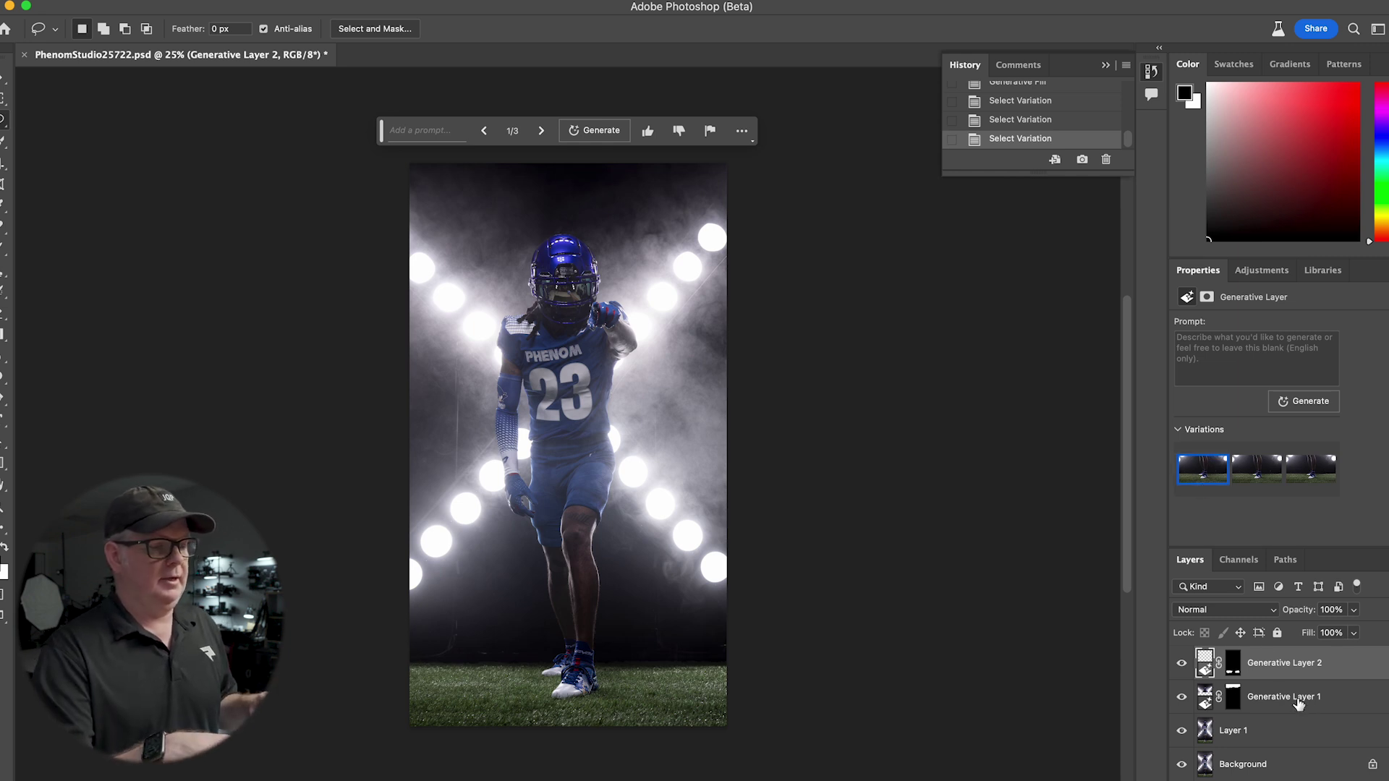
- Group the two generative layers and toggle the group's visibility to compare the photo before and after, leaving it shown
{"action": "left_click", "coordinate": [1316, 709], "text": "shift"}
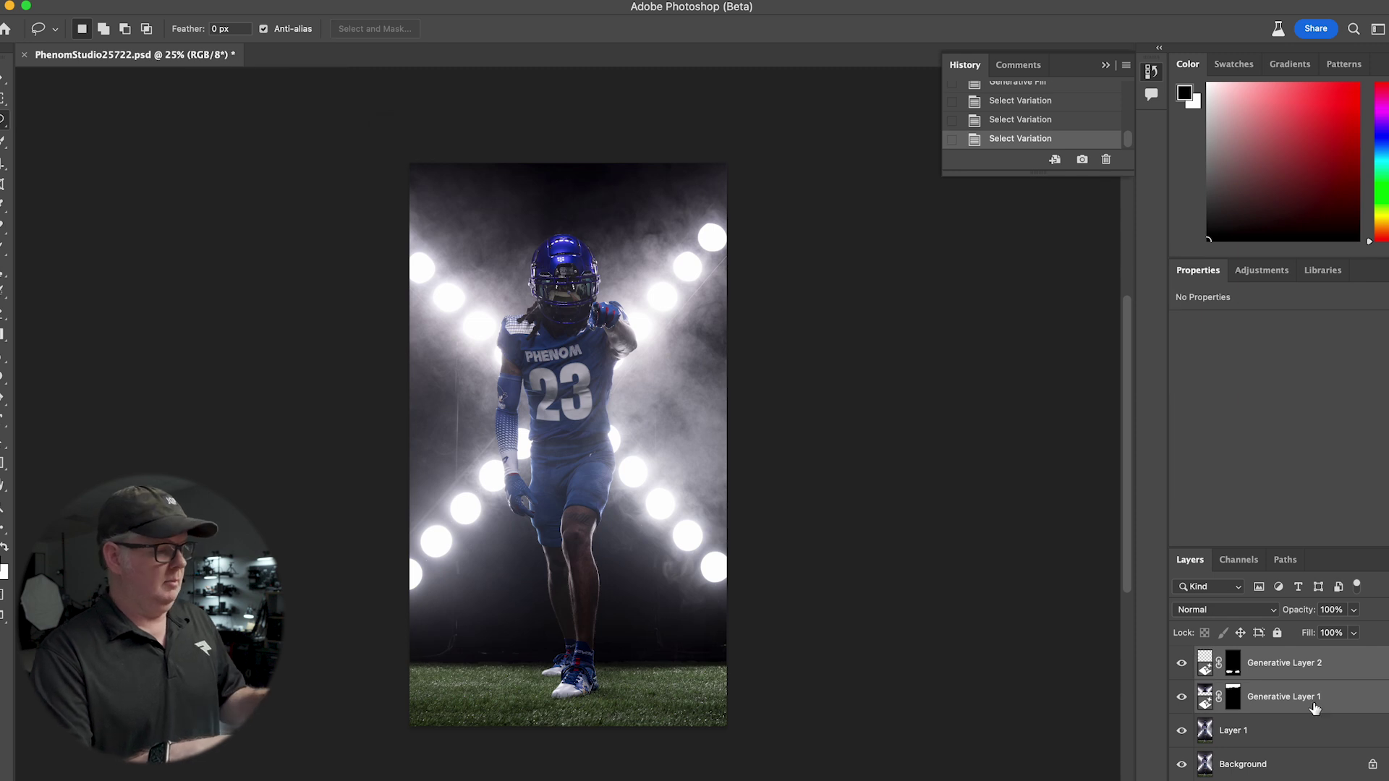
{"action": "key", "text": "super+g"}
{"action": "left_click", "coordinate": [1182, 657]}
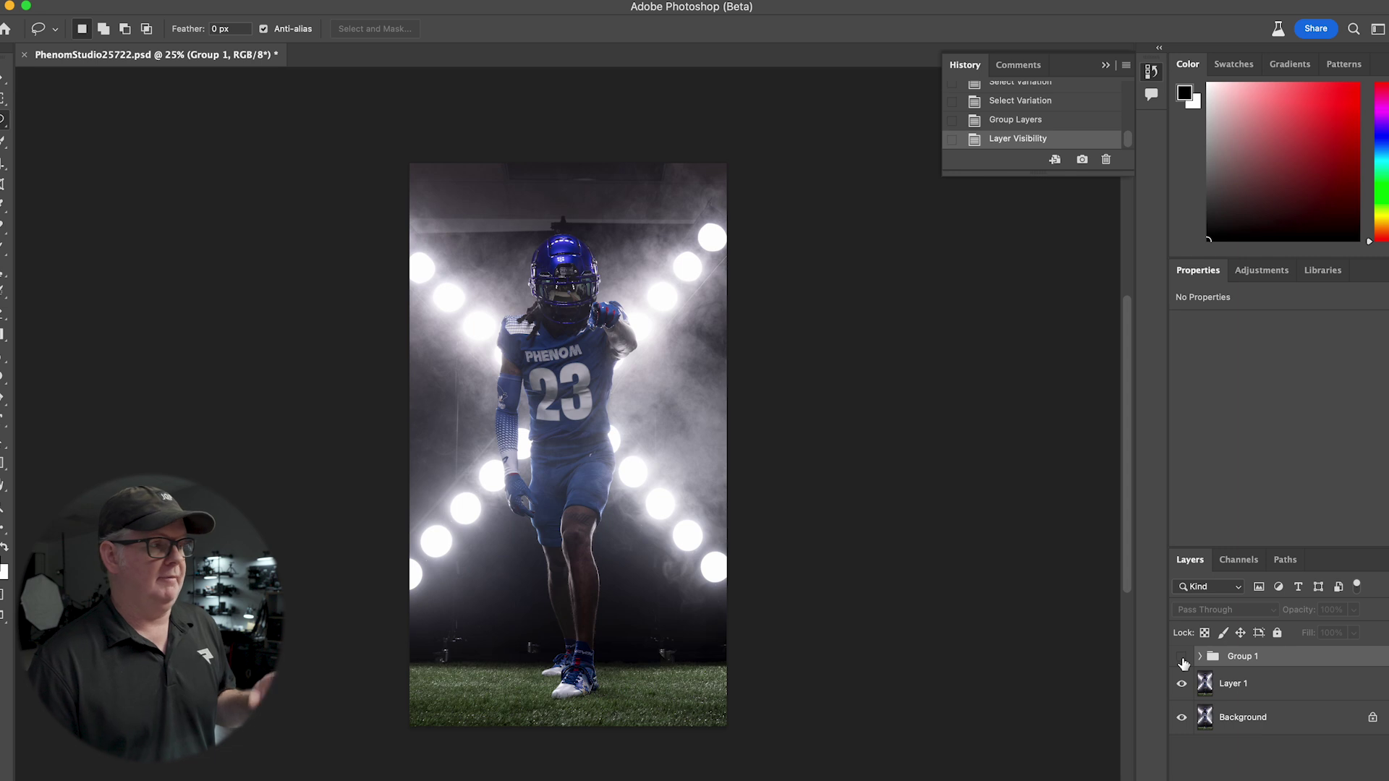
{"action": "left_click", "coordinate": [1182, 658]}
{"action": "left_click", "coordinate": [1183, 658]}
{"action": "left_click", "coordinate": [1183, 659]}
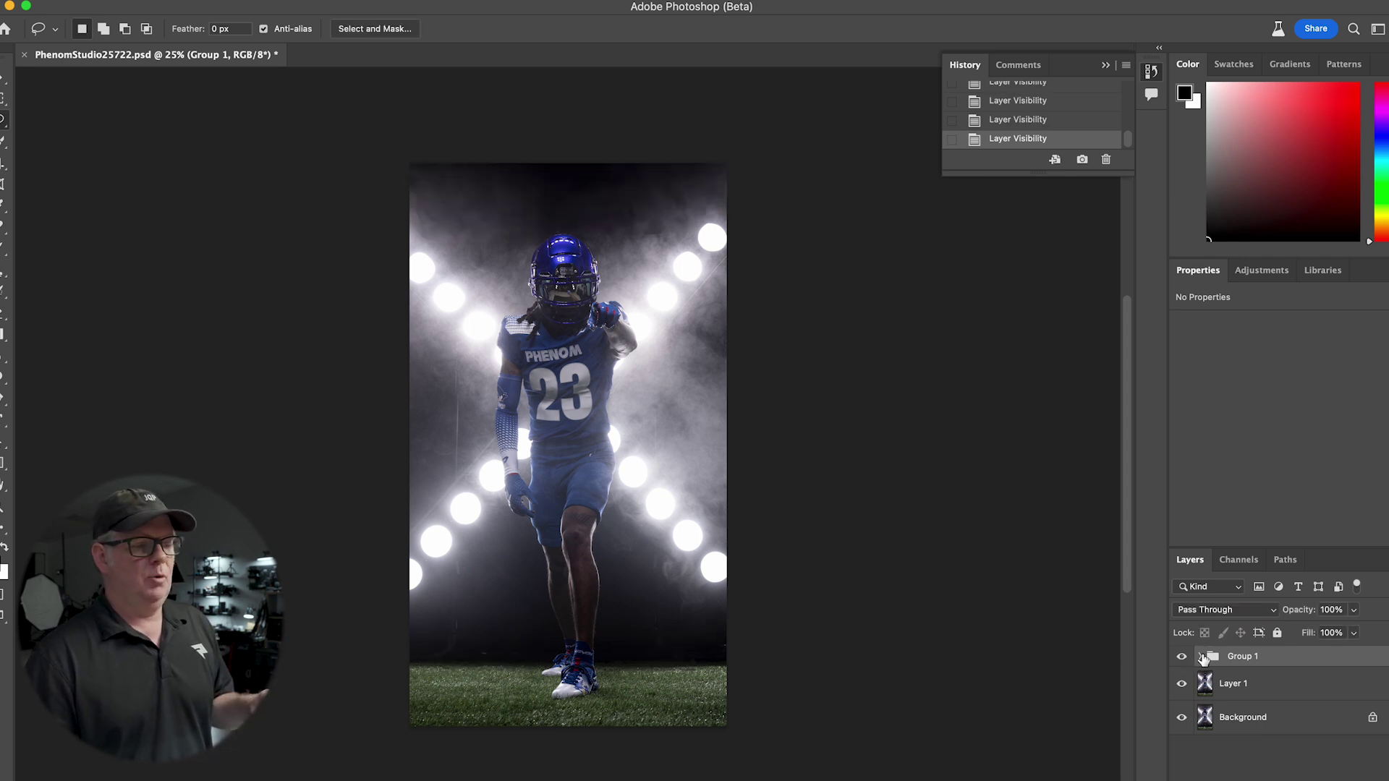
- Expand the layer group and select each generative layer in turn to review its available variations
{"action": "left_click", "coordinate": [1202, 657]}
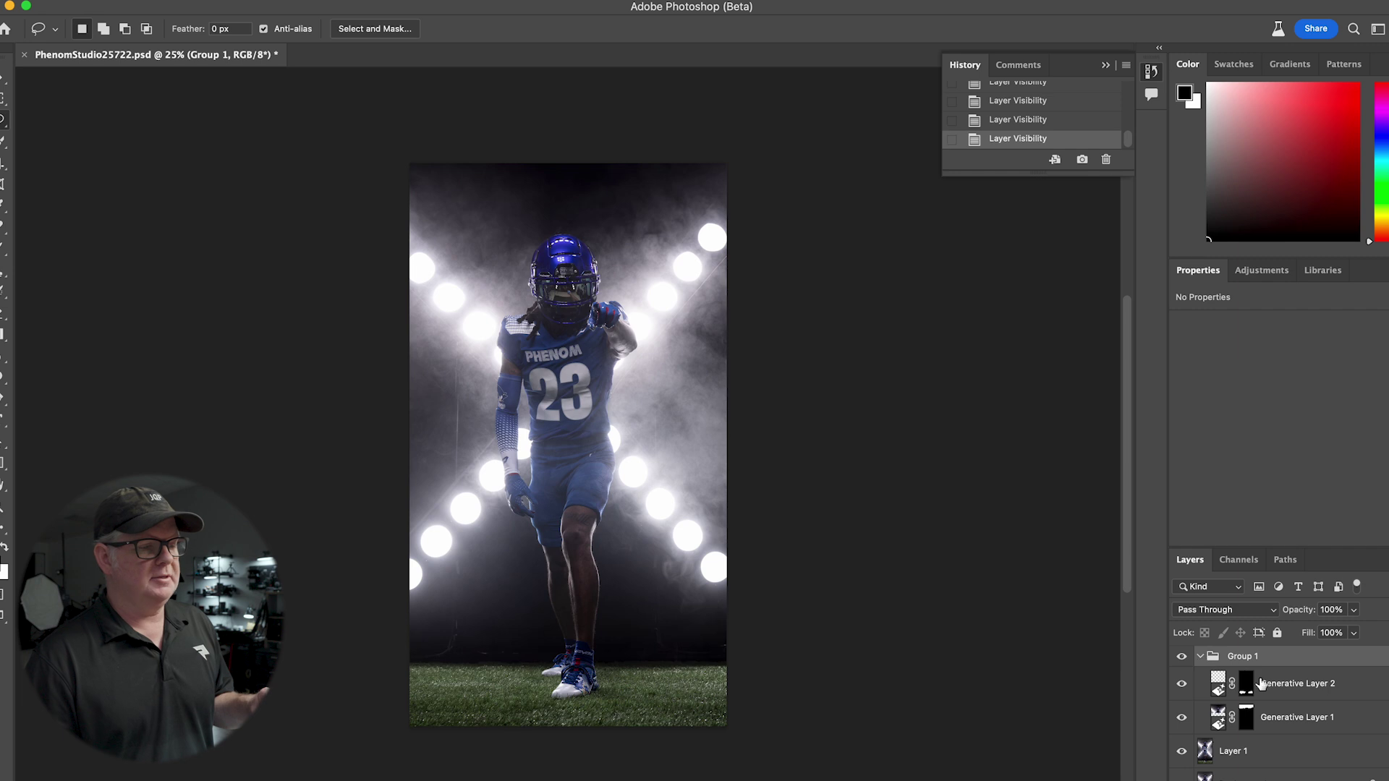
{"action": "left_click", "coordinate": [1349, 685]}
{"action": "left_click", "coordinate": [1355, 723]}
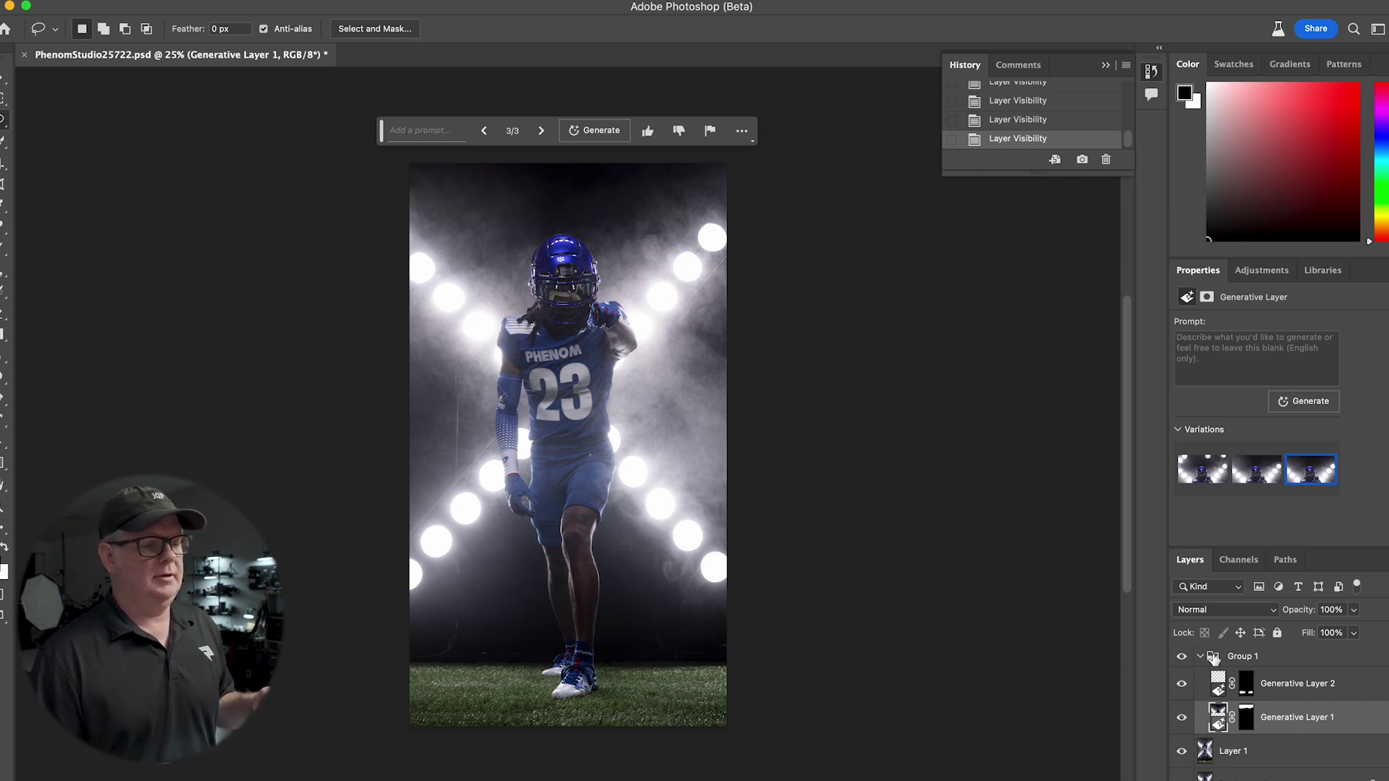
- Hide Group 1 to view the football photo without its generative edits
{"action": "left_click", "coordinate": [1182, 657]}
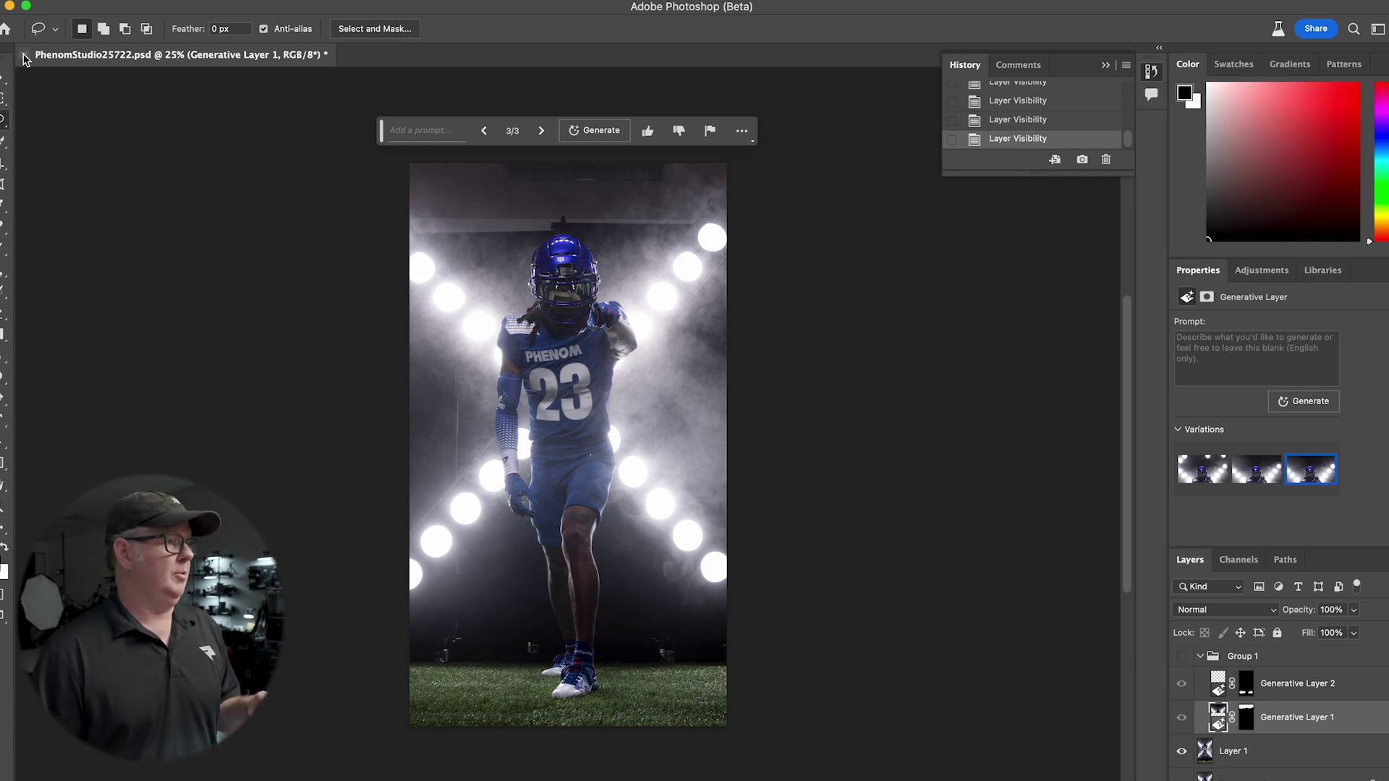
- Close the football player document without saving and open the recent landscape photo of the pro baseball player with a bat
{"action": "left_click", "coordinate": [26, 57]}
{"action": "left_click", "coordinate": [673, 341]}
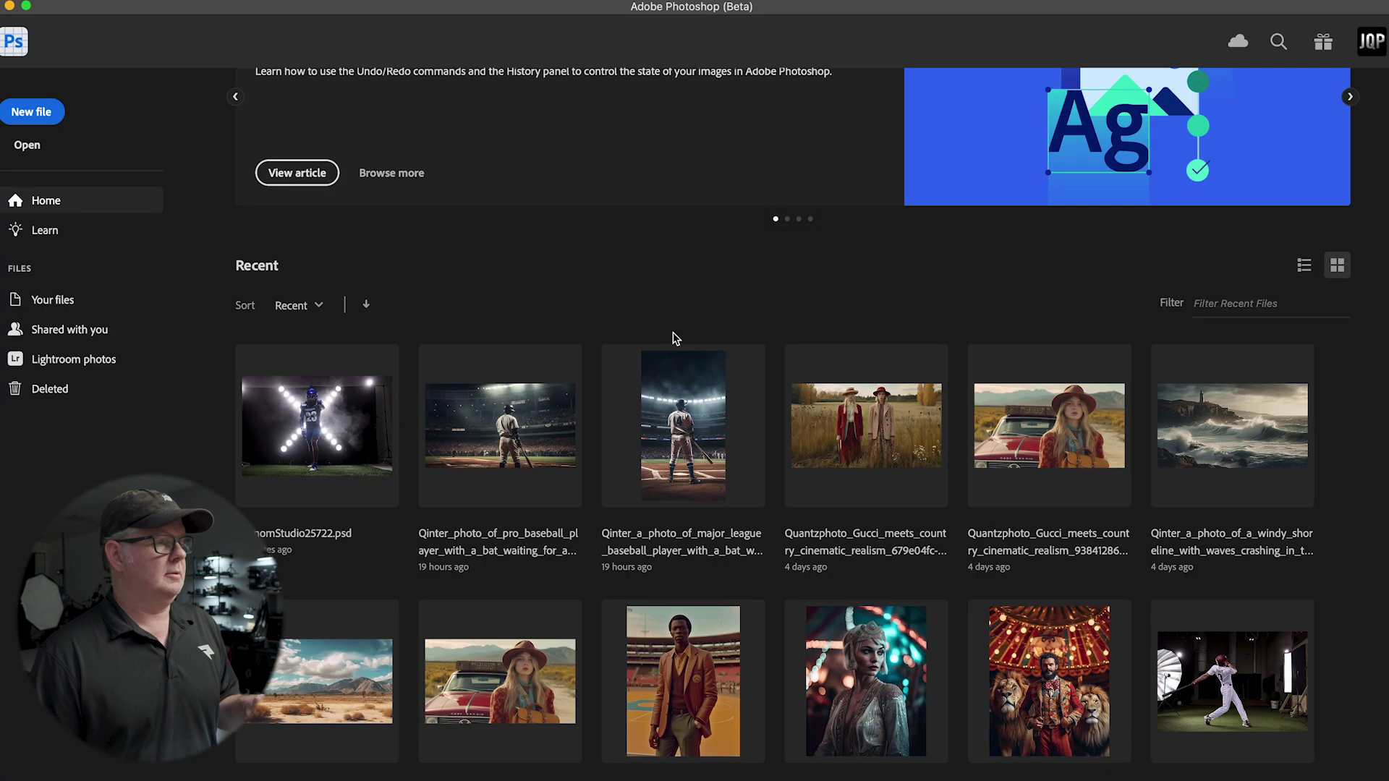
{"action": "left_click", "coordinate": [506, 445]}
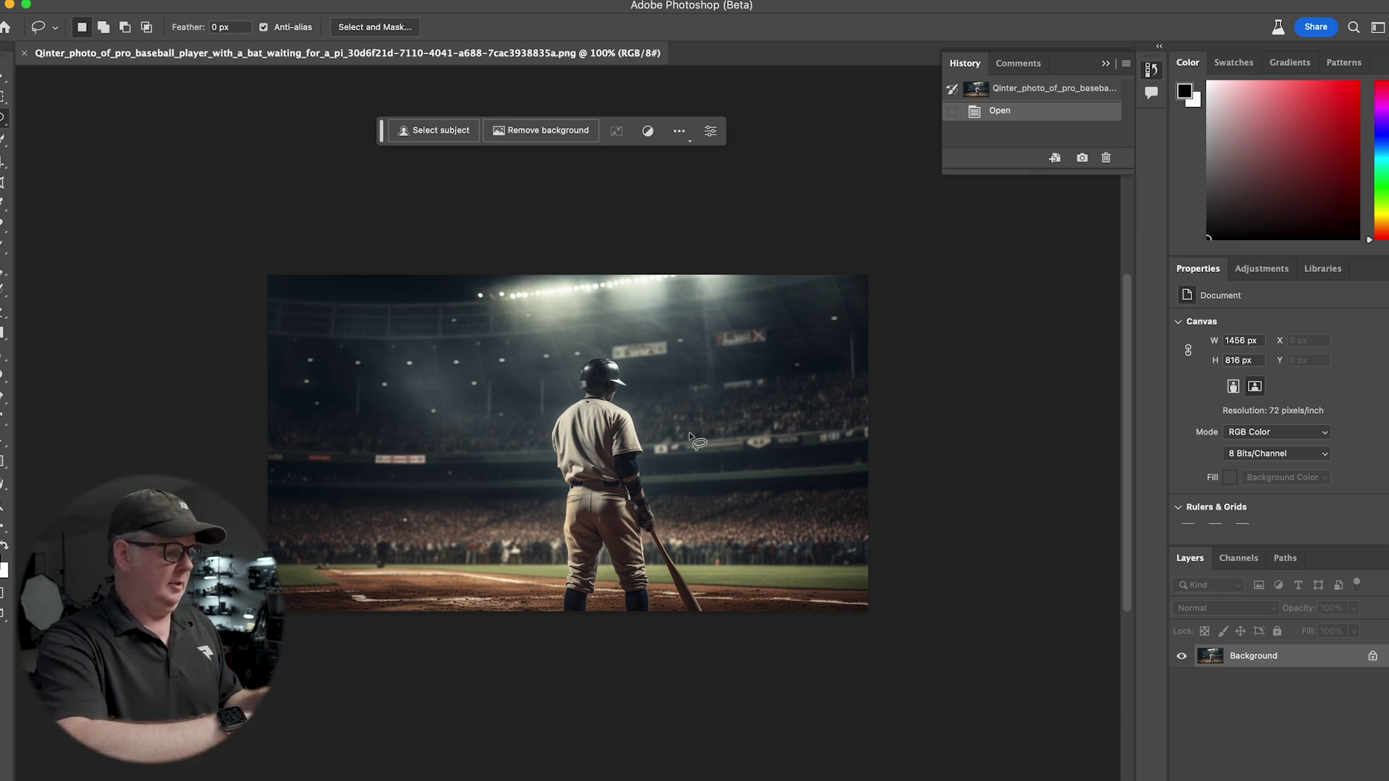
- Duplicate the Background layer and flip the copy horizontally
{"action": "key", "text": "super+j"}
{"action": "key", "text": "super+shift+h"}
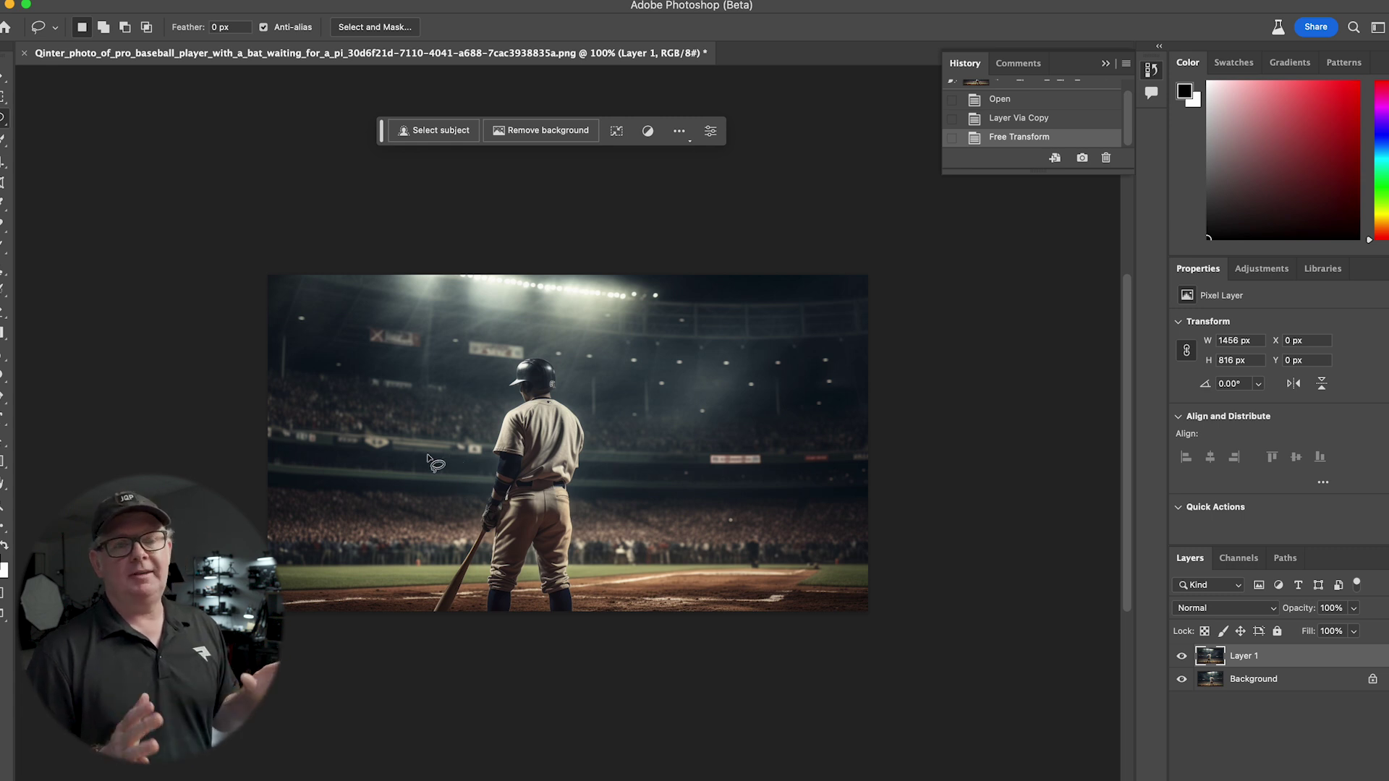
- Lasso loosely around the batter and his bat and remove them using Generative Fill with a blank prompt
{"action": "mouse_move", "coordinate": [424, 615]}
{"action": "left_mouse_down"}
{"action": "mouse_move", "coordinate": [508, 397]}
{"action": "mouse_move", "coordinate": [502, 370]}
{"action": "mouse_move", "coordinate": [548, 347]}
{"action": "mouse_move", "coordinate": [604, 447]}
{"action": "mouse_move", "coordinate": [589, 515]}
{"action": "mouse_move", "coordinate": [597, 596]}
{"action": "mouse_move", "coordinate": [580, 628]}
{"action": "mouse_move", "coordinate": [420, 662]}
{"action": "left_mouse_up"}
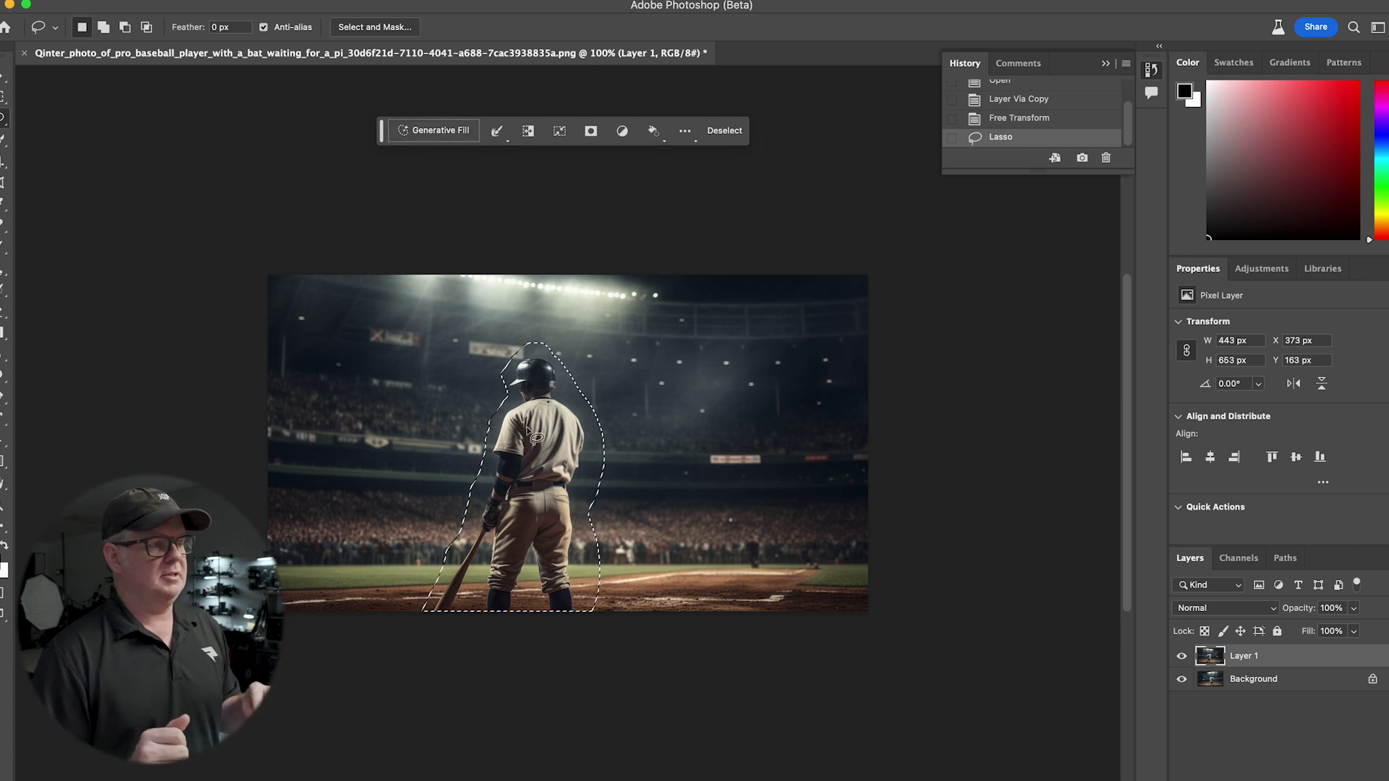
{"action": "left_click", "coordinate": [437, 133]}
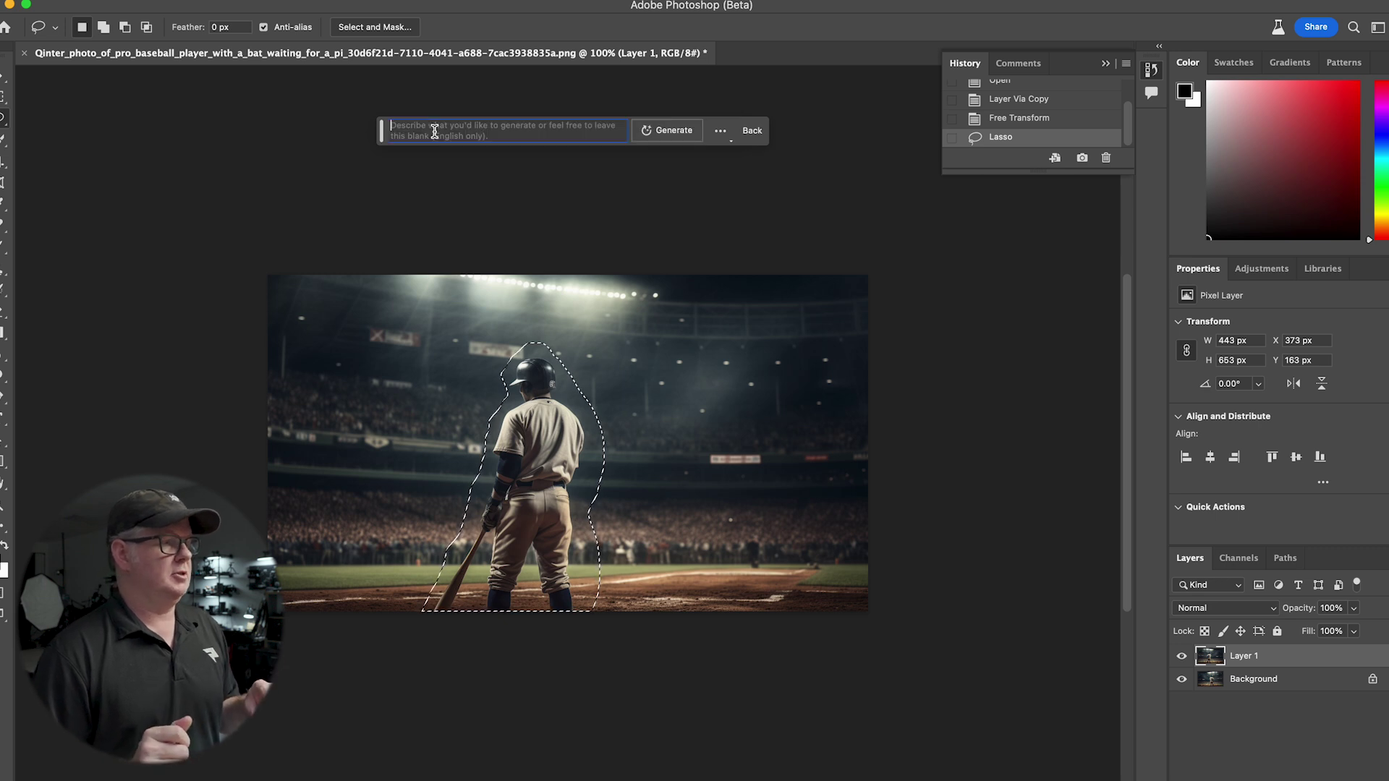
{"action": "left_click", "coordinate": [672, 136]}
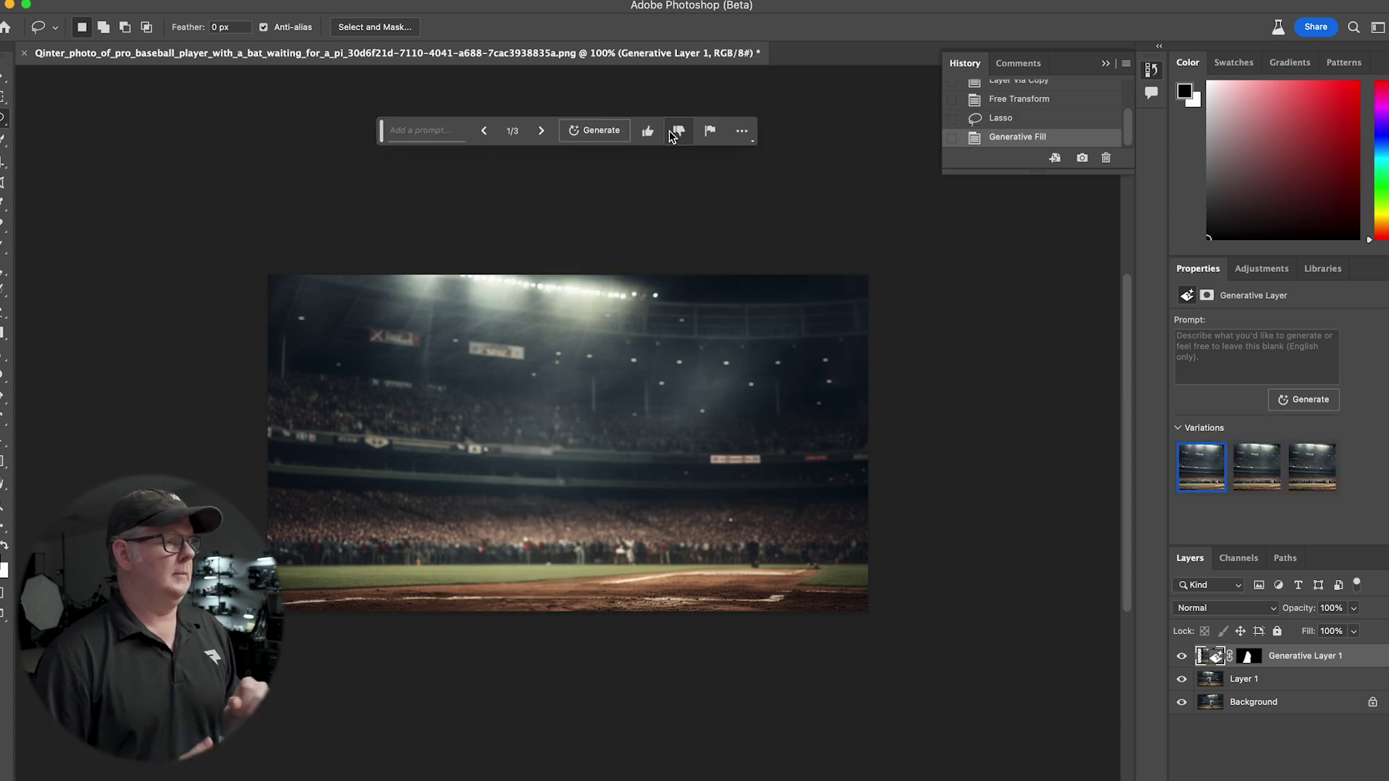
- Compare the three generated variations of the empty stadium and keep the first one
{"action": "left_click", "coordinate": [1259, 474]}
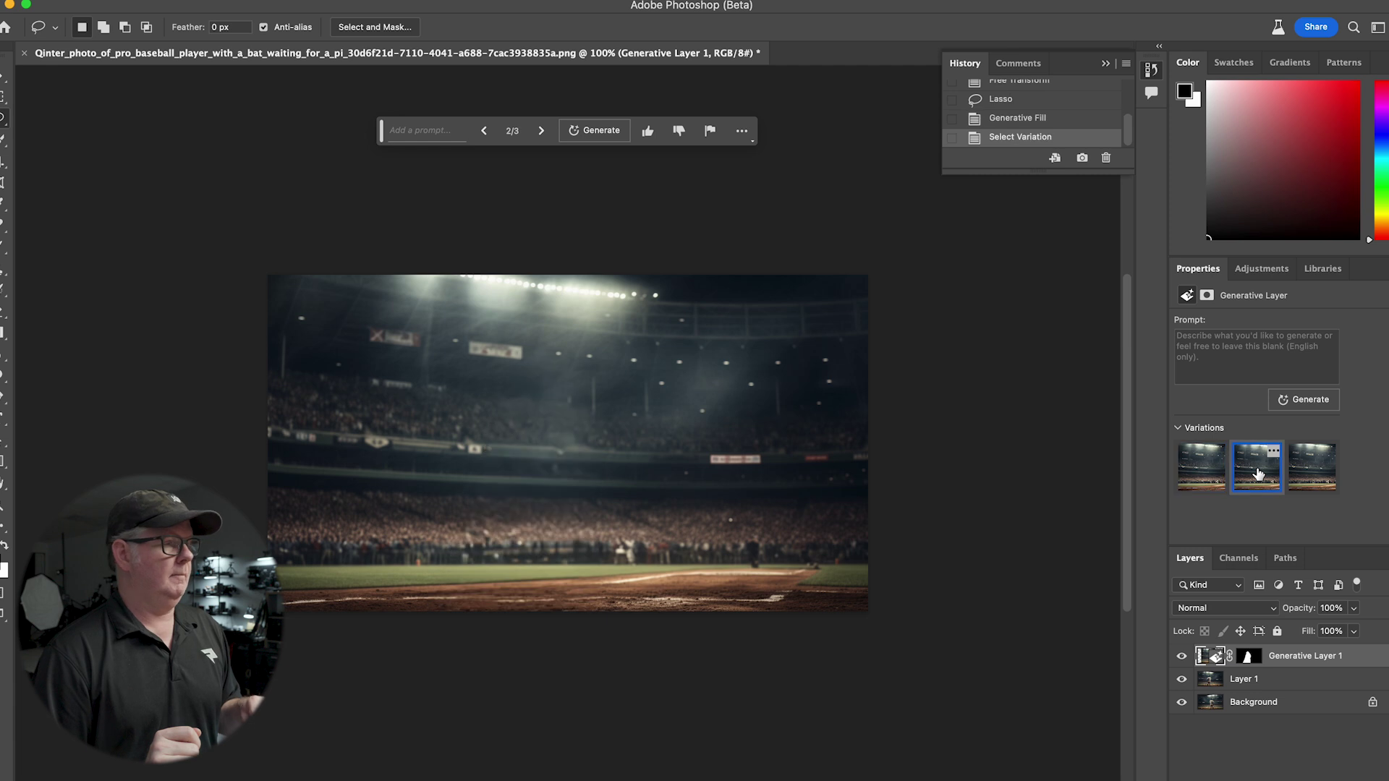
{"action": "left_click", "coordinate": [1313, 480]}
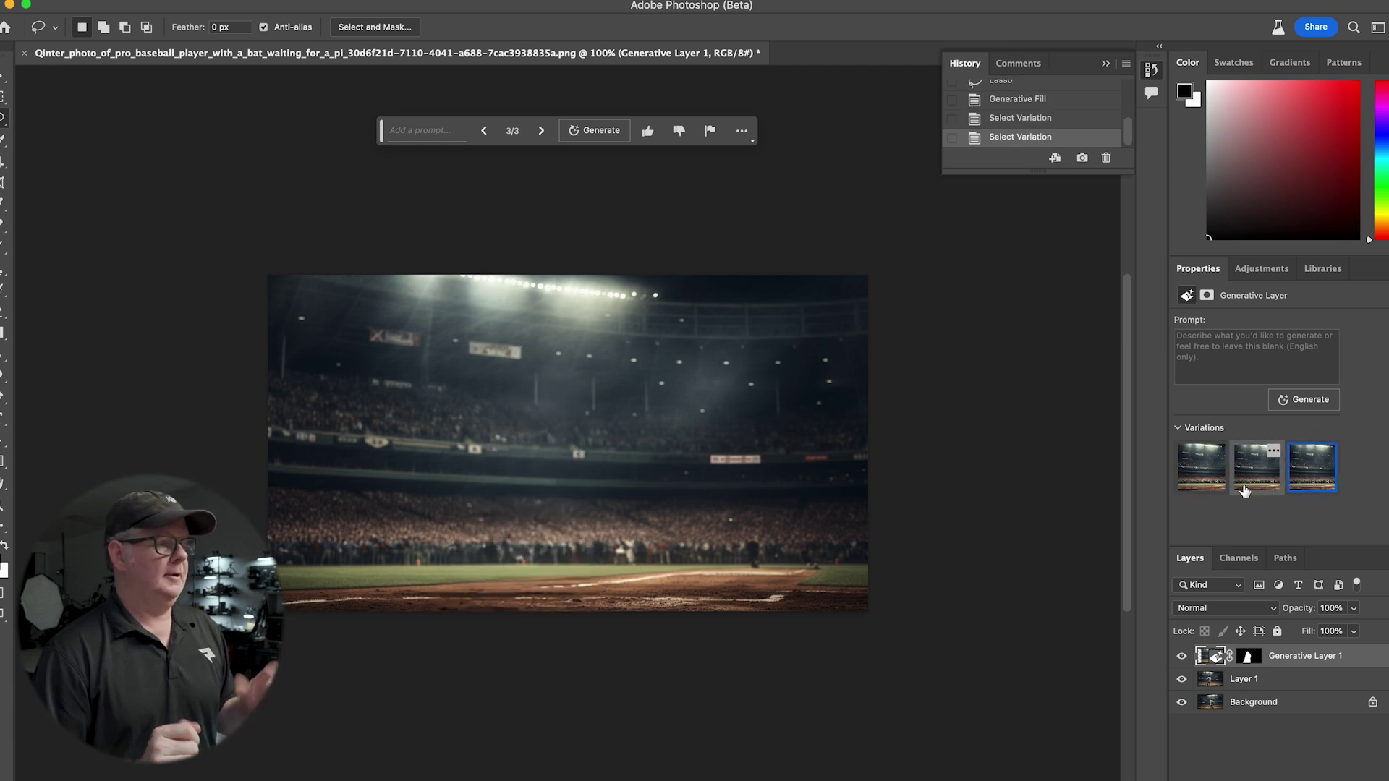
{"action": "left_click", "coordinate": [1201, 480]}
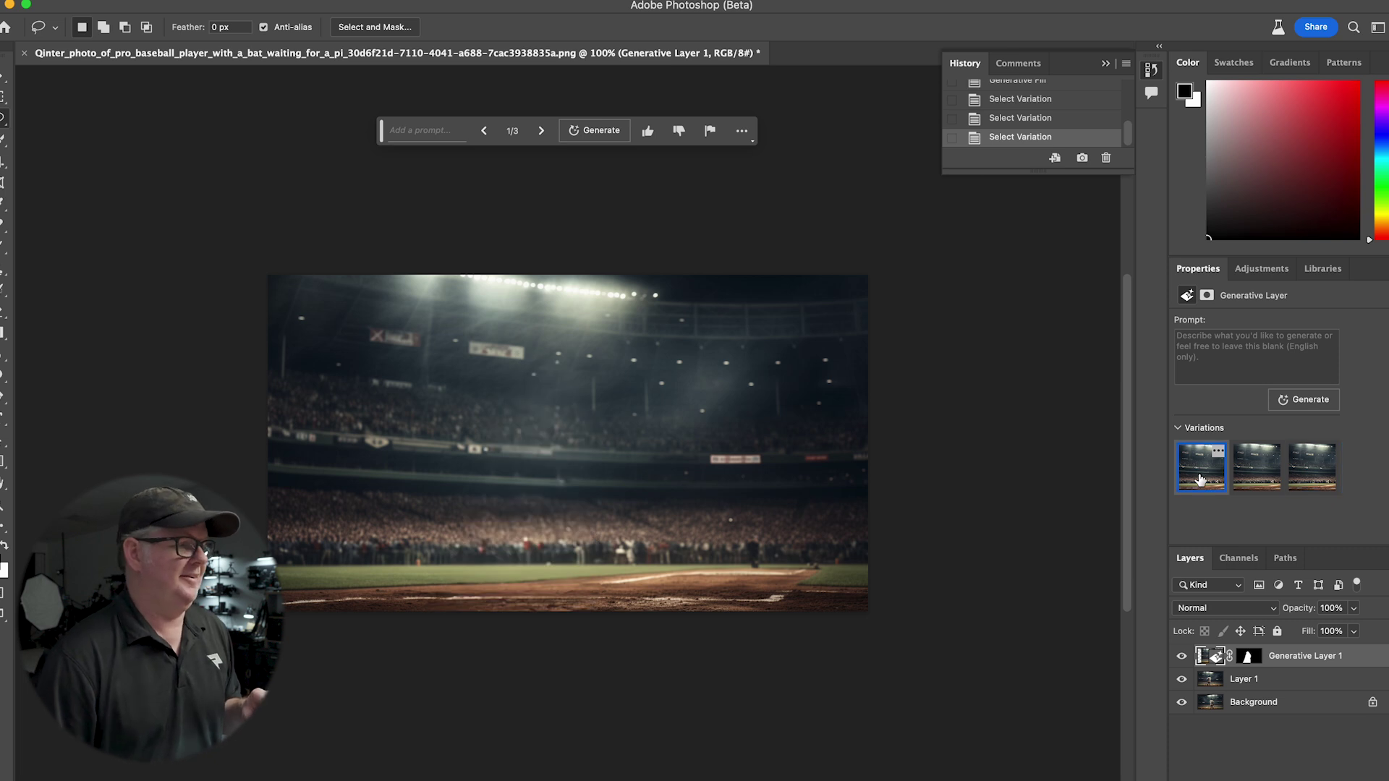
{"action": "left_click", "coordinate": [1257, 475]}
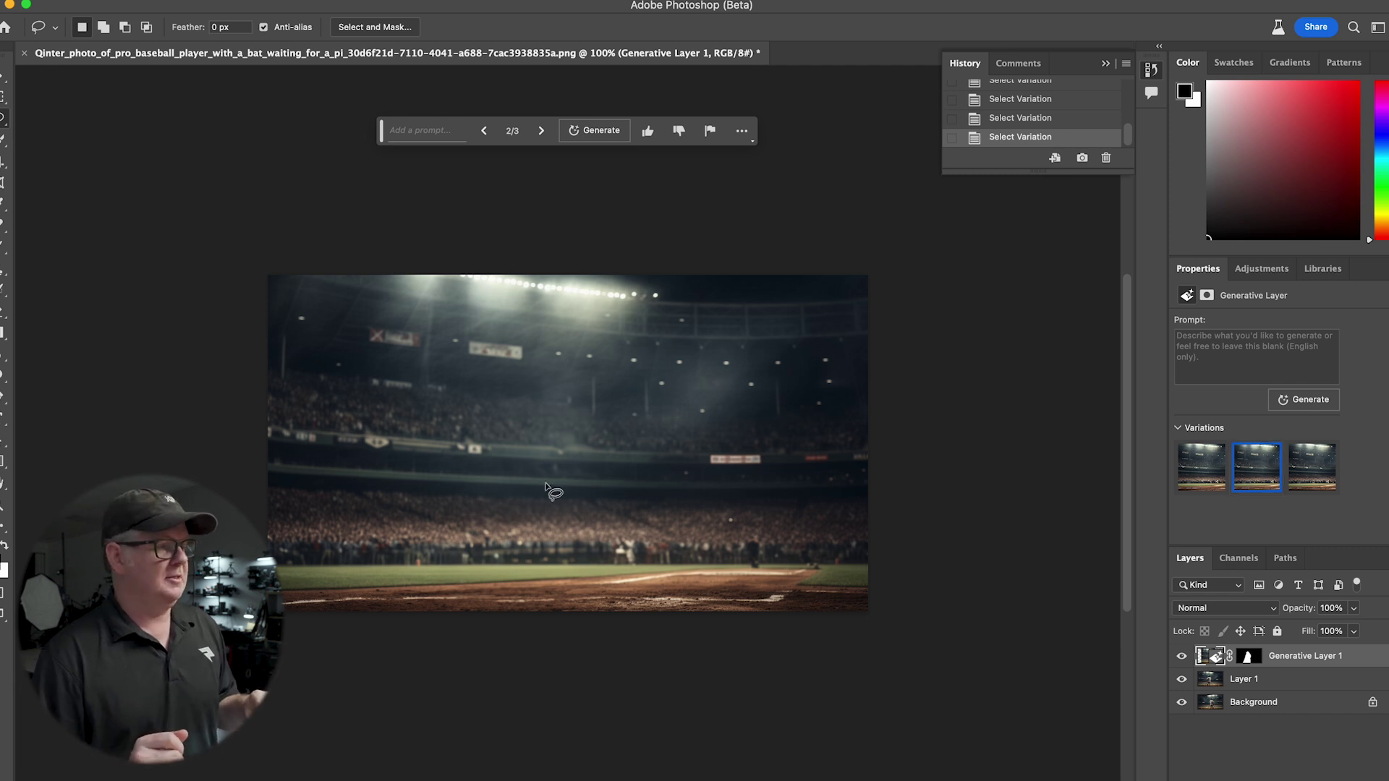
{"action": "left_click", "coordinate": [1307, 484]}
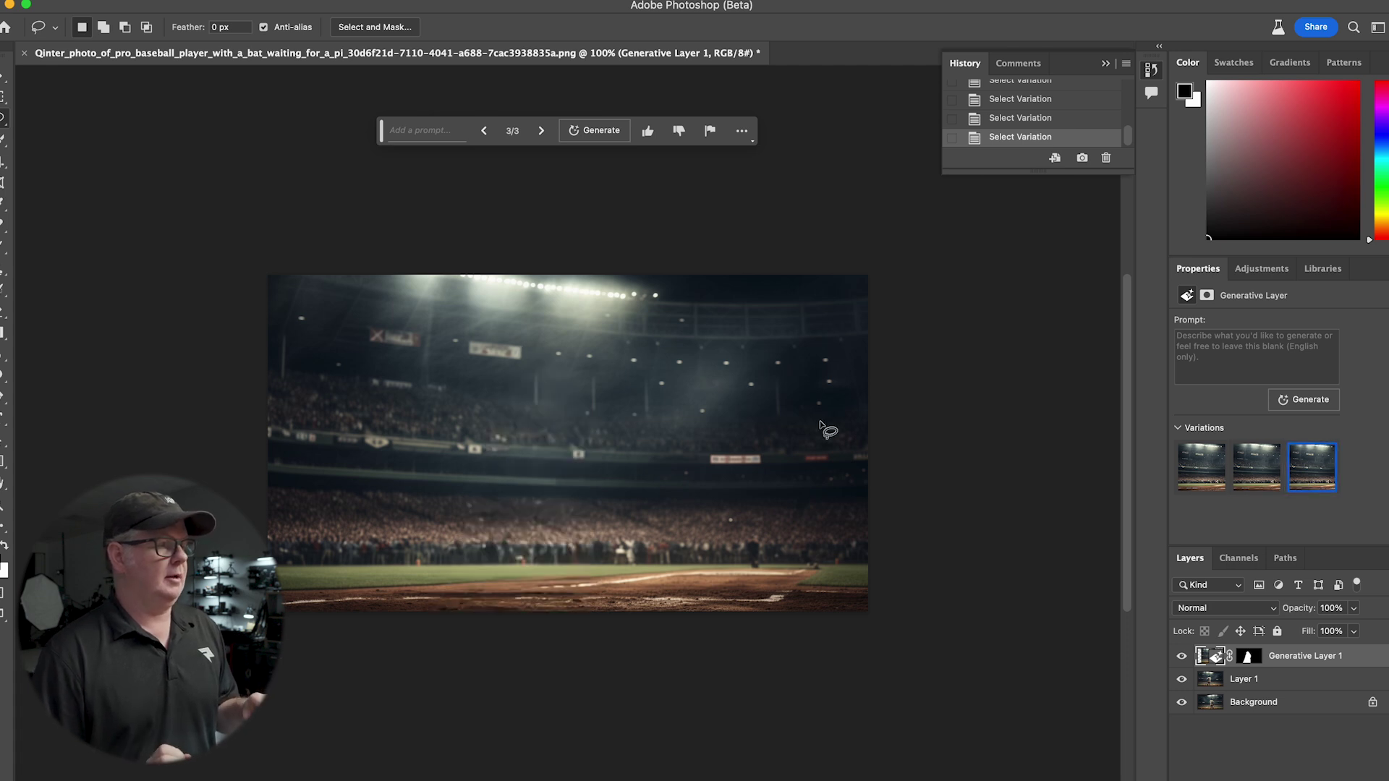
{"action": "left_click", "coordinate": [1206, 475]}
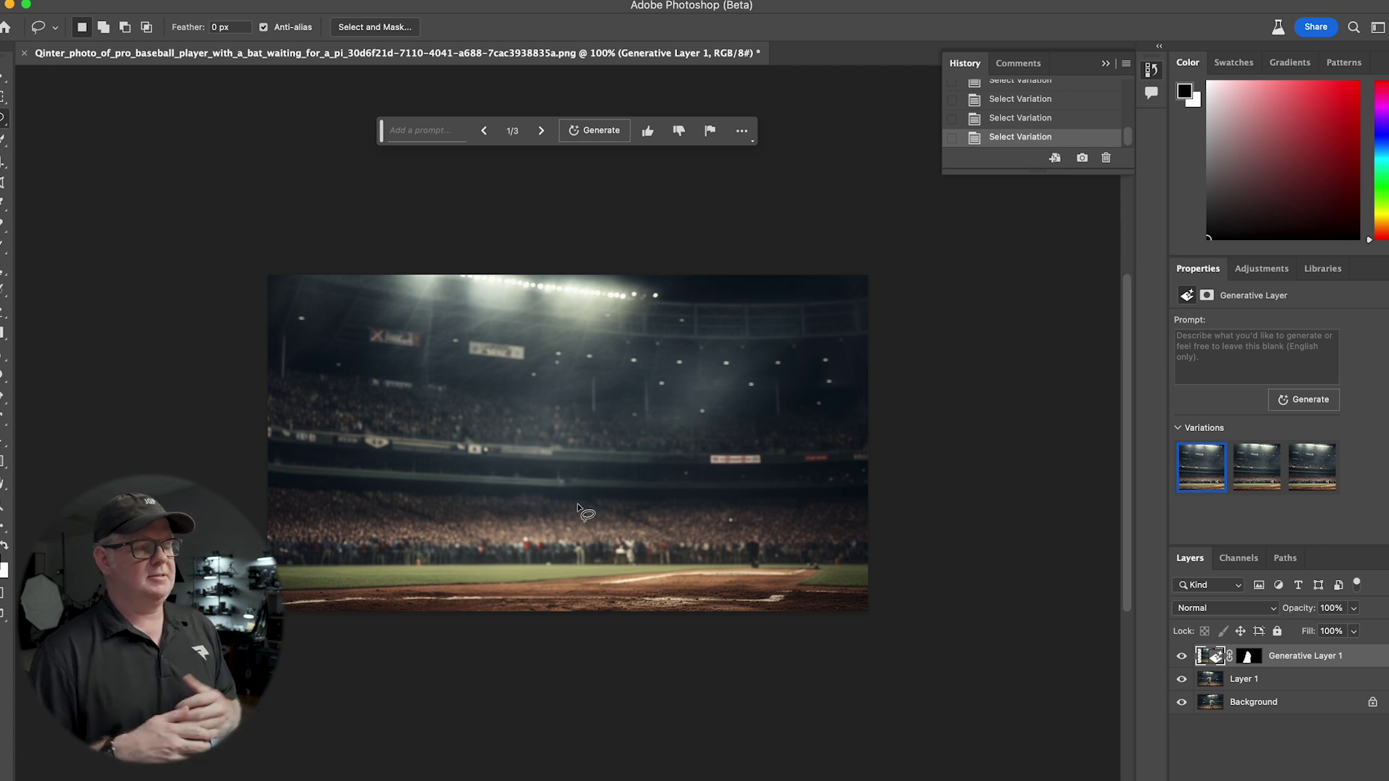
- Toggle the visibility of Generative Layer 1 to compare the photo with and without the batter, leaving it shown
{"action": "left_click", "coordinate": [1182, 657]}
{"action": "left_click", "coordinate": [1182, 657]}
{"action": "left_click", "coordinate": [1182, 657]}
{"action": "left_click", "coordinate": [1181, 657]}
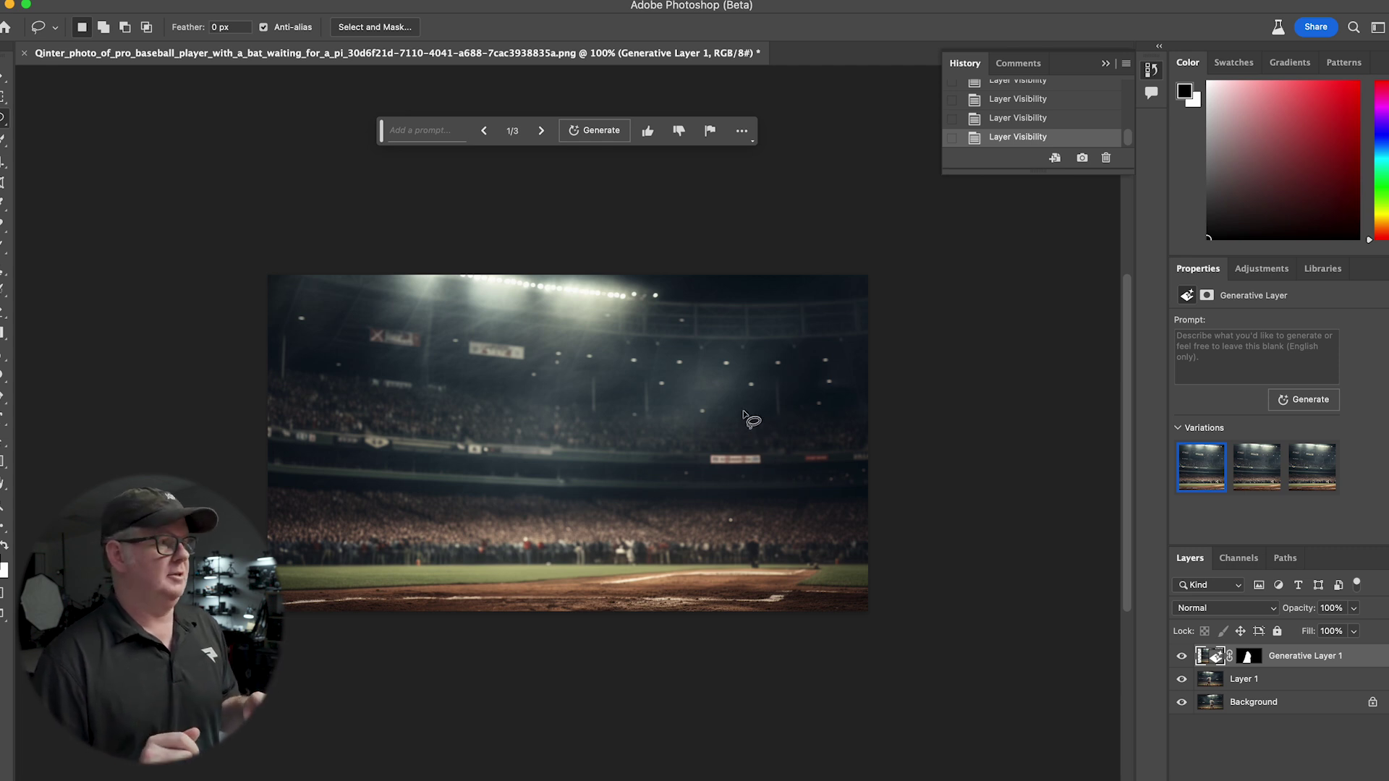
- Close the landscape baseball photo without saving and open the recent portrait photo of the major league baseball player
{"action": "left_click", "coordinate": [25, 54]}
{"action": "left_click", "coordinate": [629, 330]}
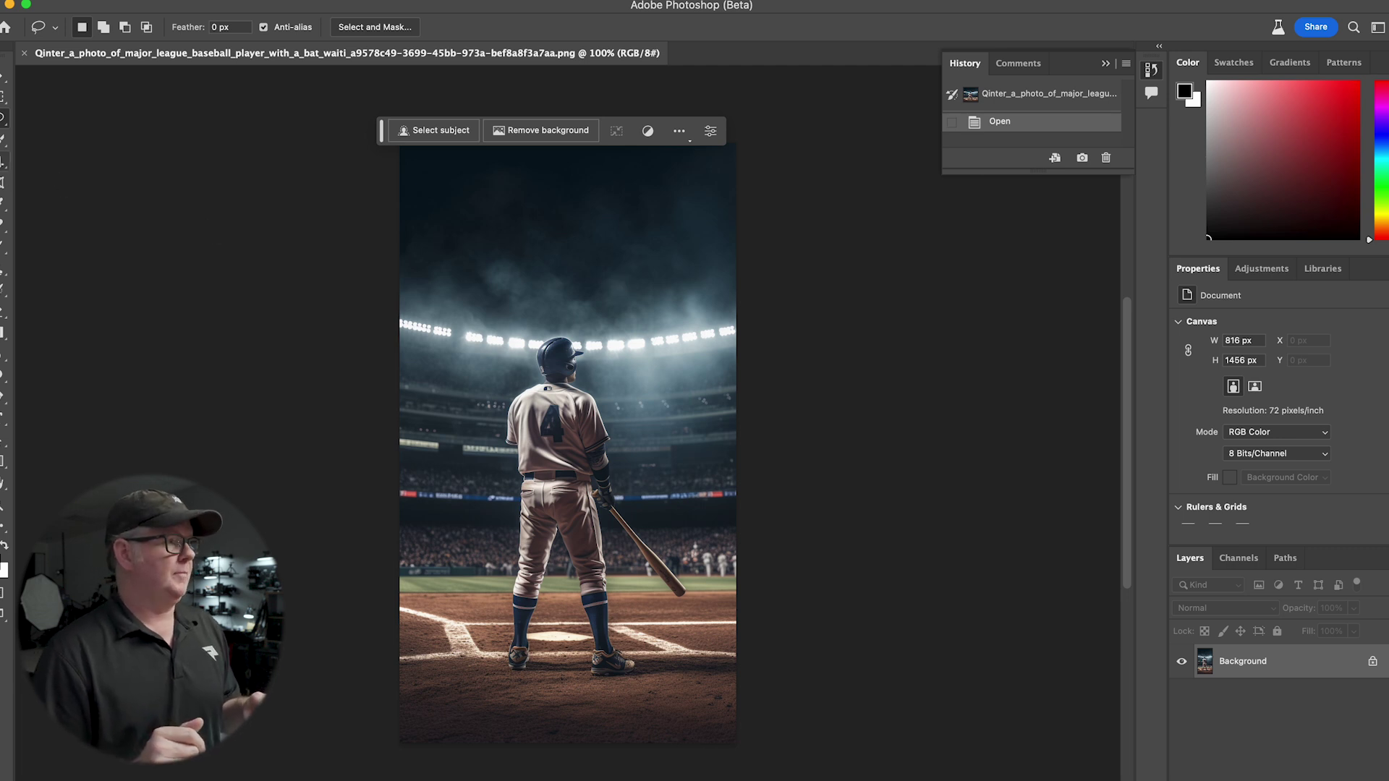
- Clear the fixed crop ratio and extend the canvas on the image's right side to a width of about 1145 px
{"action": "left_click", "coordinate": [4, 163]}
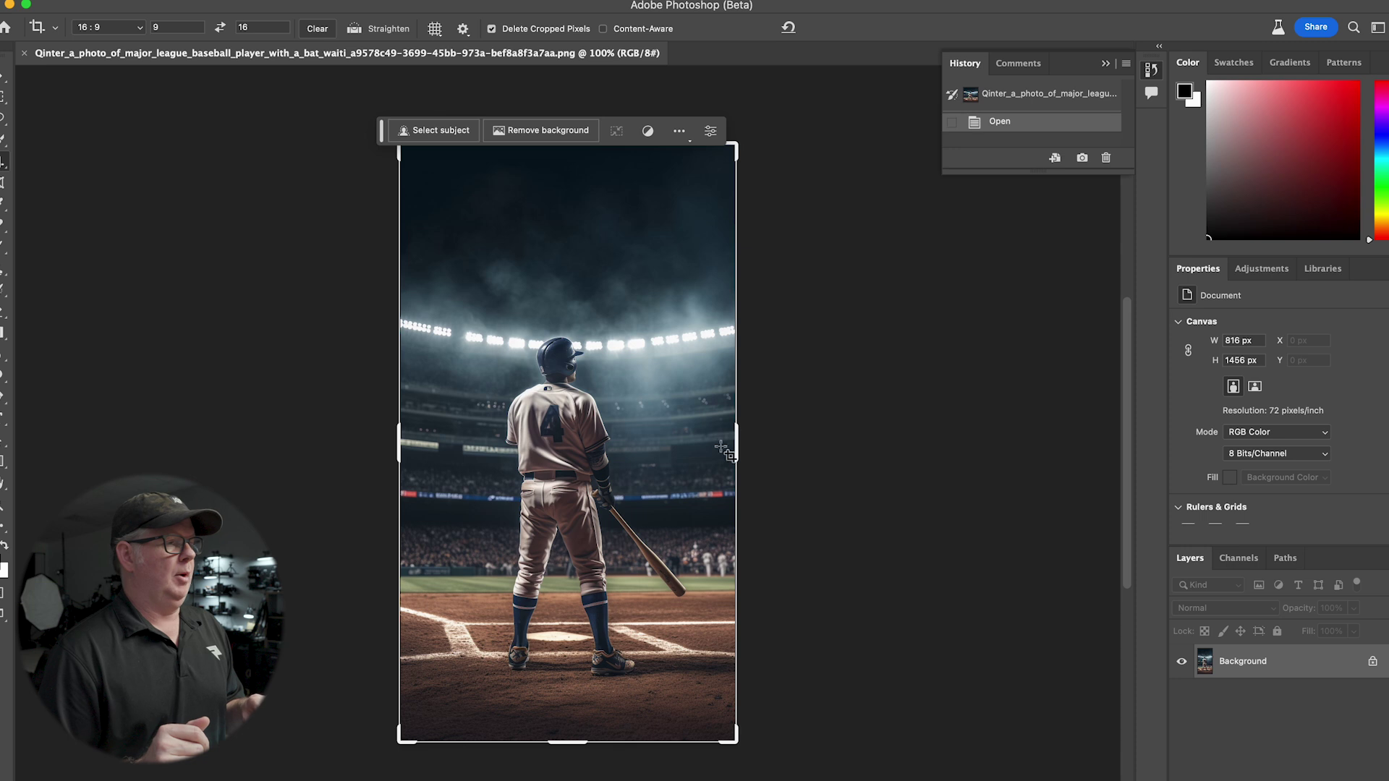
{"action": "mouse_move", "coordinate": [736, 442]}
{"action": "left_mouse_down"}
{"action": "mouse_move", "coordinate": [773, 434]}
{"action": "mouse_move", "coordinate": [738, 452]}
{"action": "left_mouse_up"}
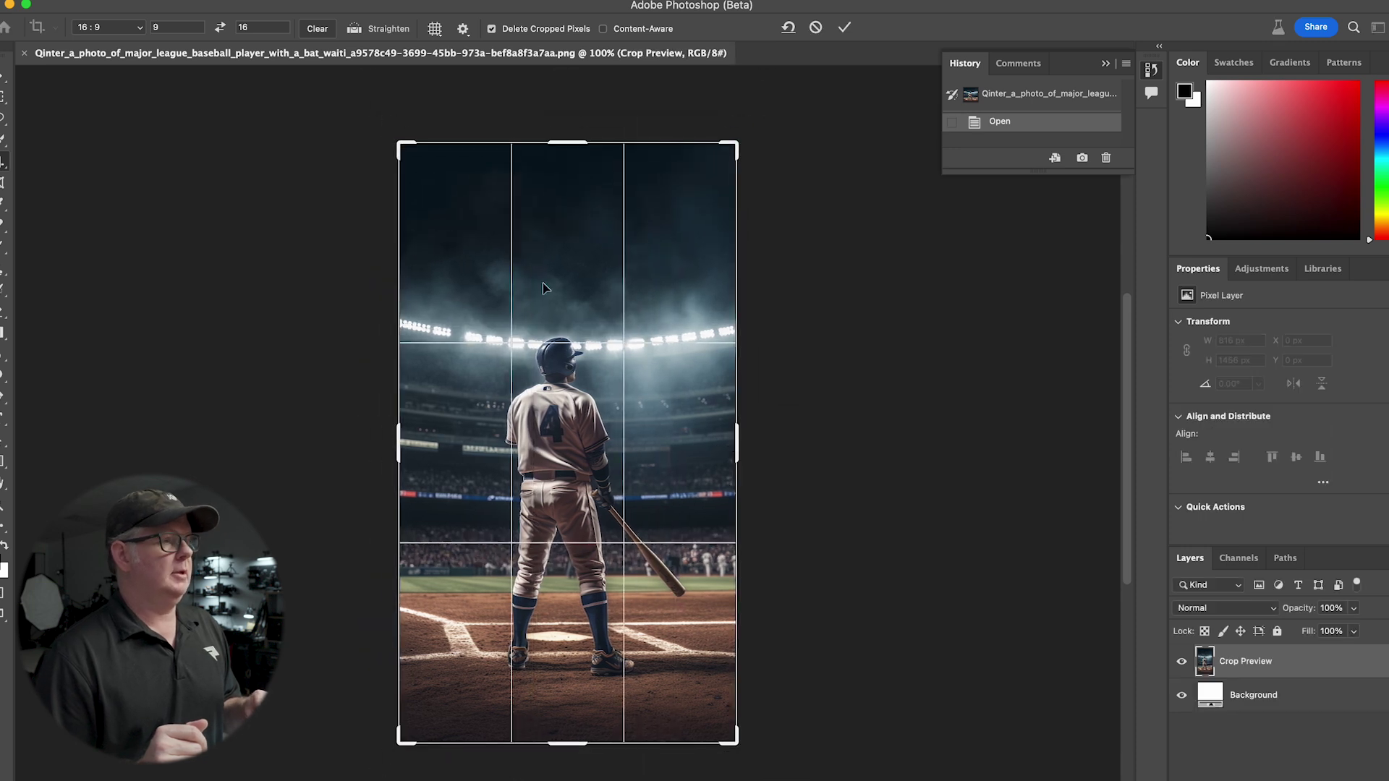
{"action": "left_click", "coordinate": [316, 28]}
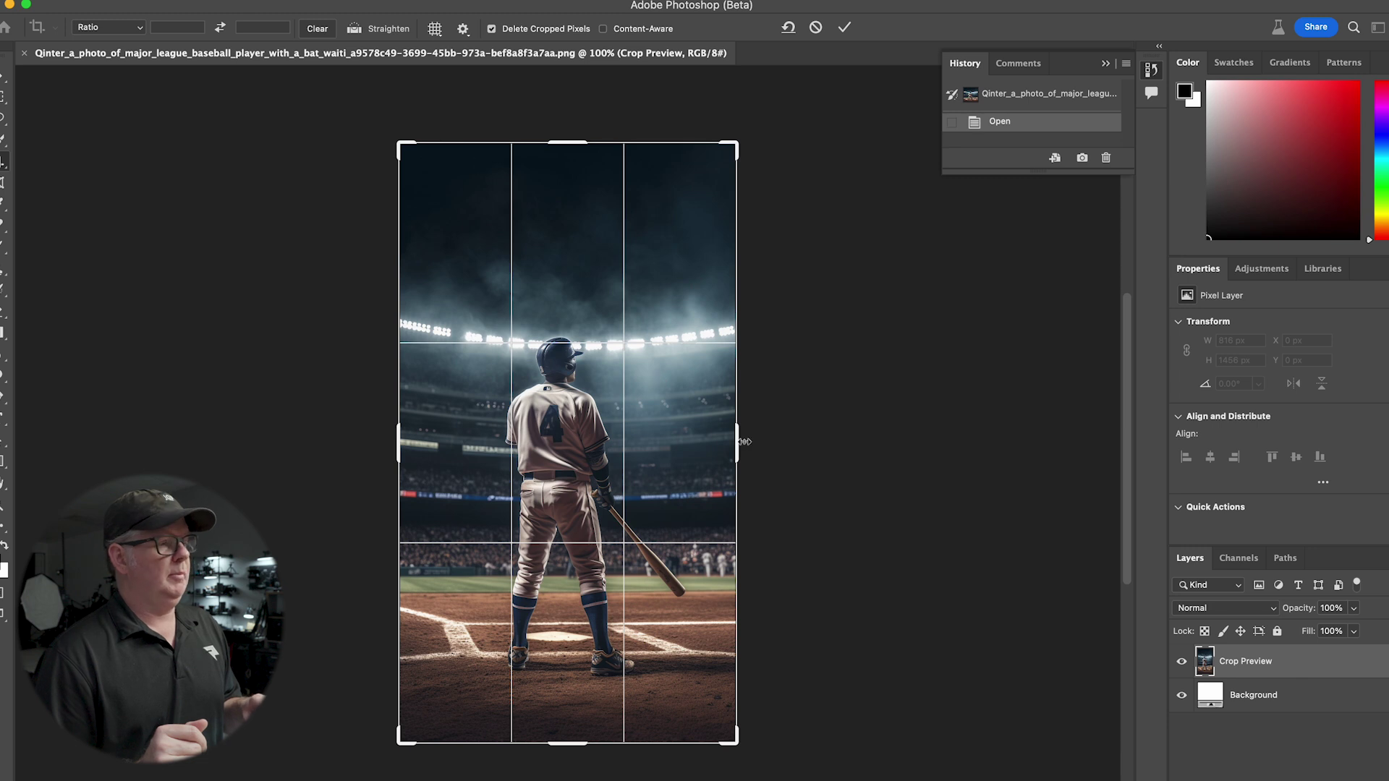
{"action": "left_click_drag", "start_coordinate": [736, 442], "coordinate": [804, 444]}
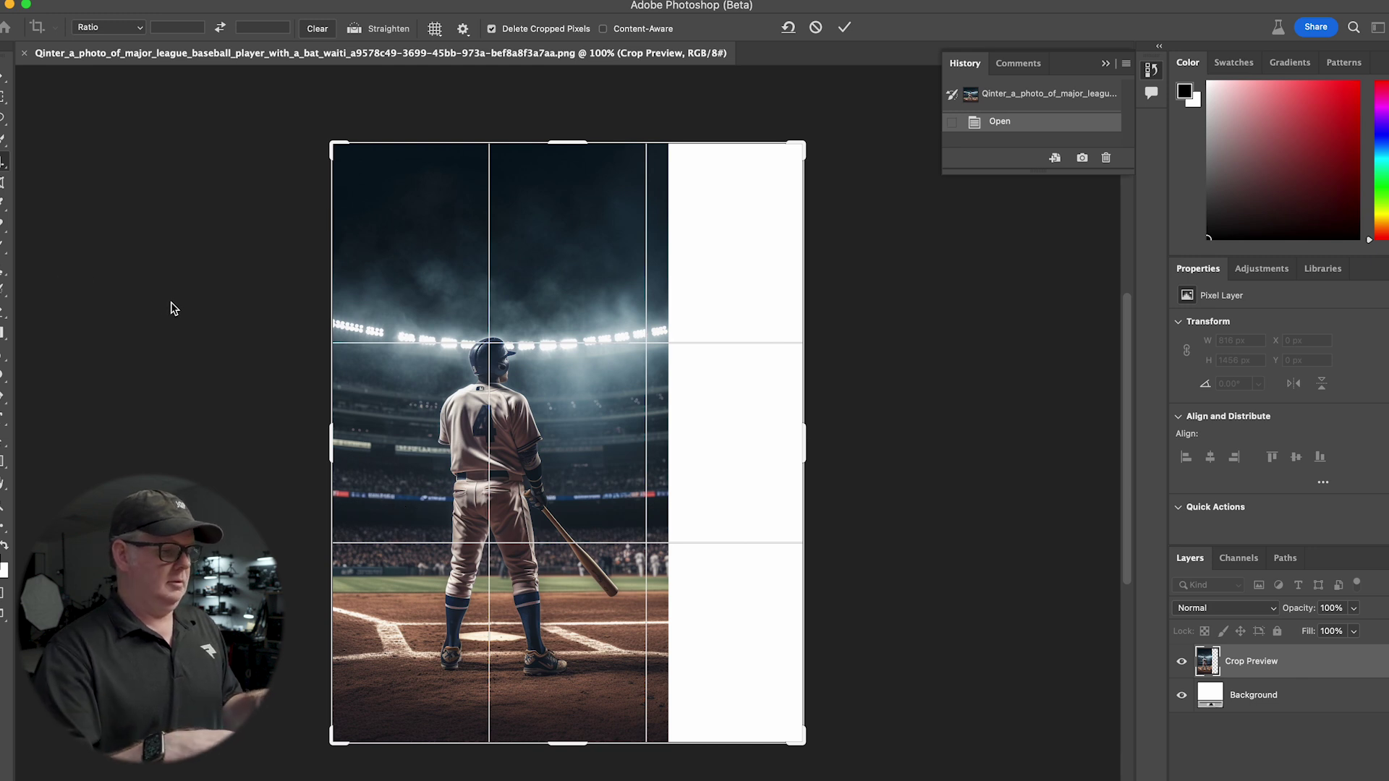
{"action": "key", "text": "Return"}
- Select the blank right strip with a slight overlap onto the photo and fill it using Generative Fill with a blank prompt
{"action": "left_click", "coordinate": [4, 96]}
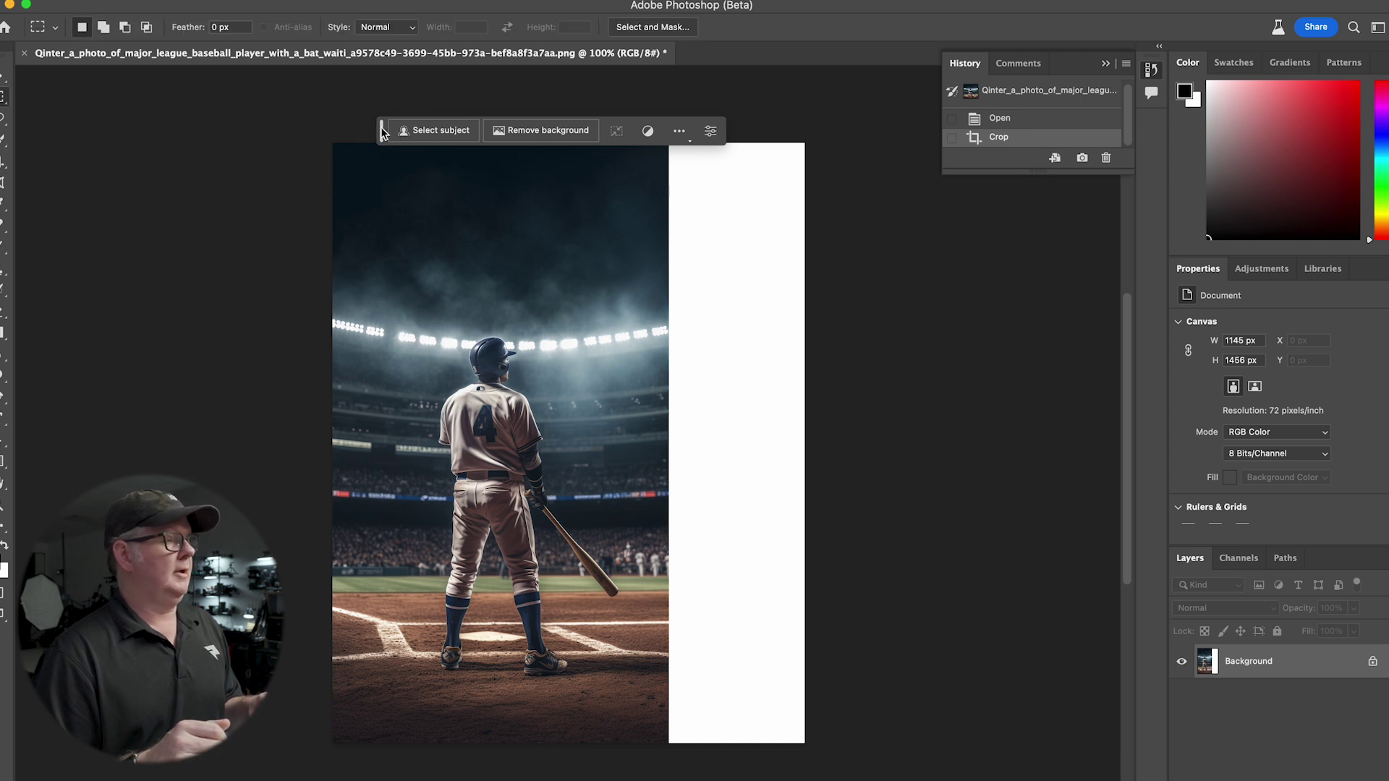
{"action": "left_click_drag", "start_coordinate": [382, 134], "coordinate": [383, 113]}
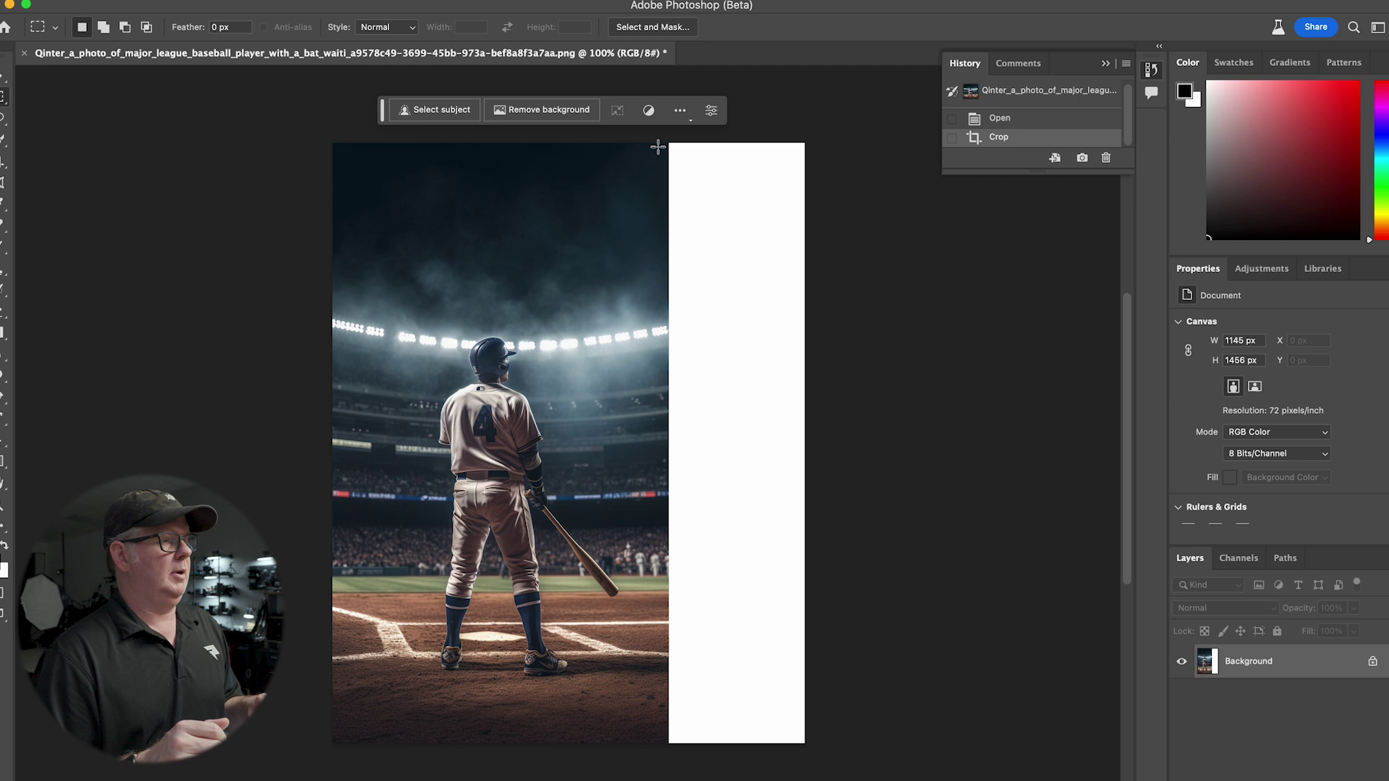
{"action": "left_click_drag", "start_coordinate": [662, 134], "coordinate": [916, 754]}
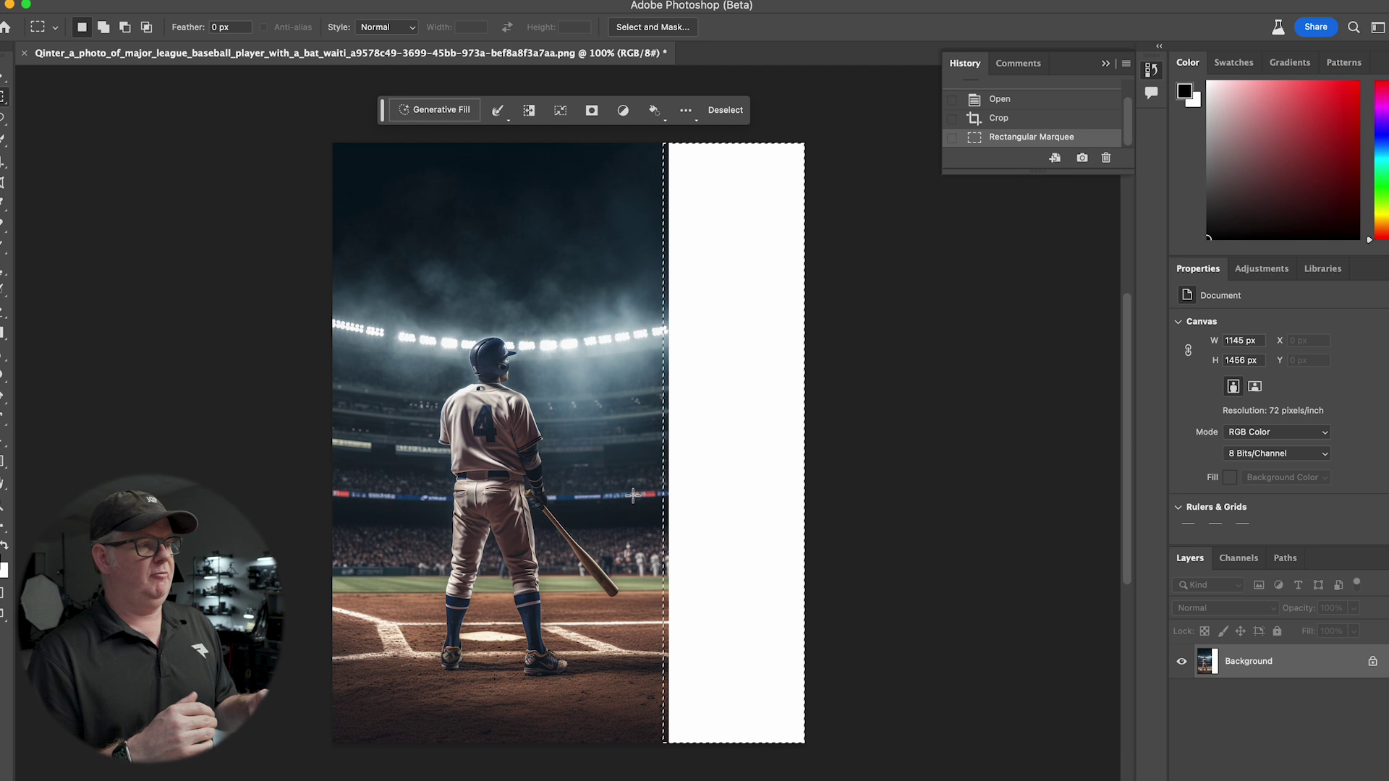
{"action": "left_click", "coordinate": [439, 109]}
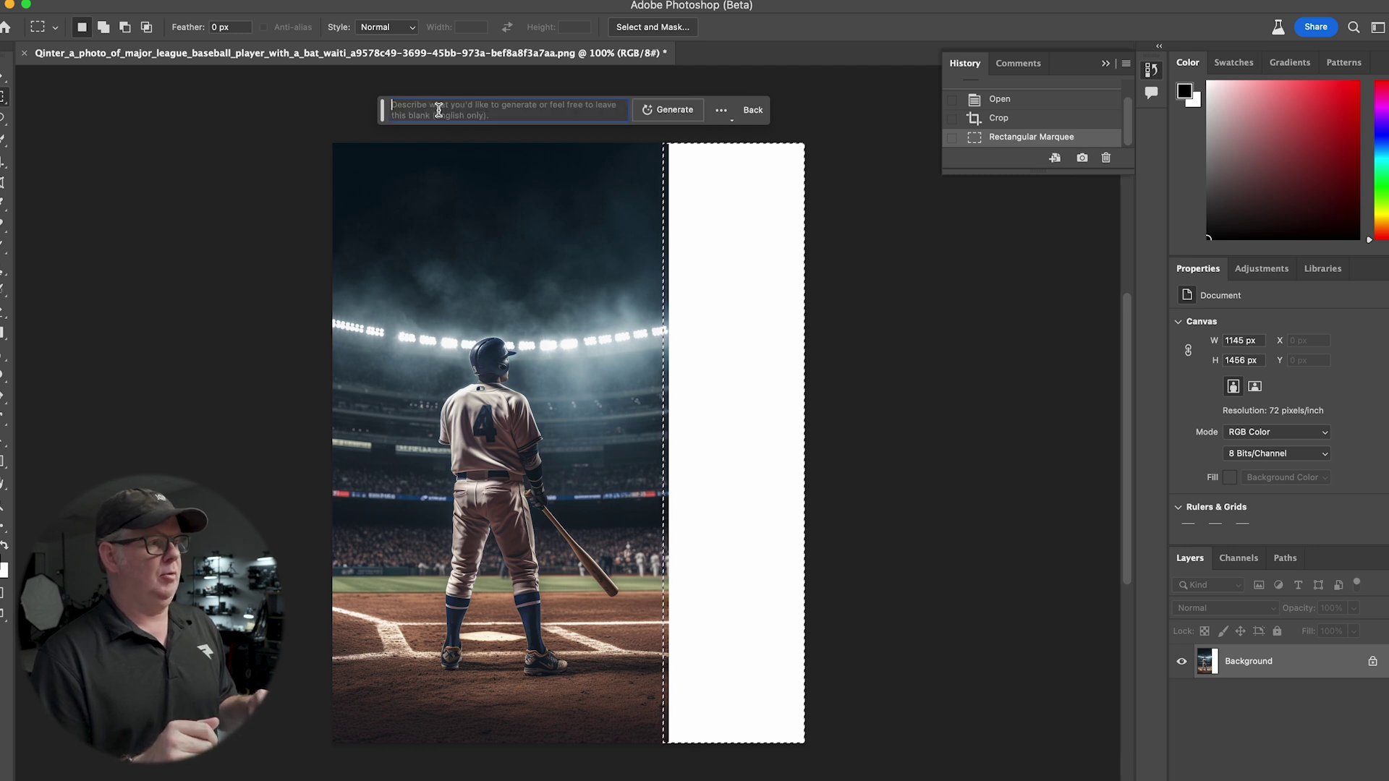
{"action": "left_click", "coordinate": [669, 110]}
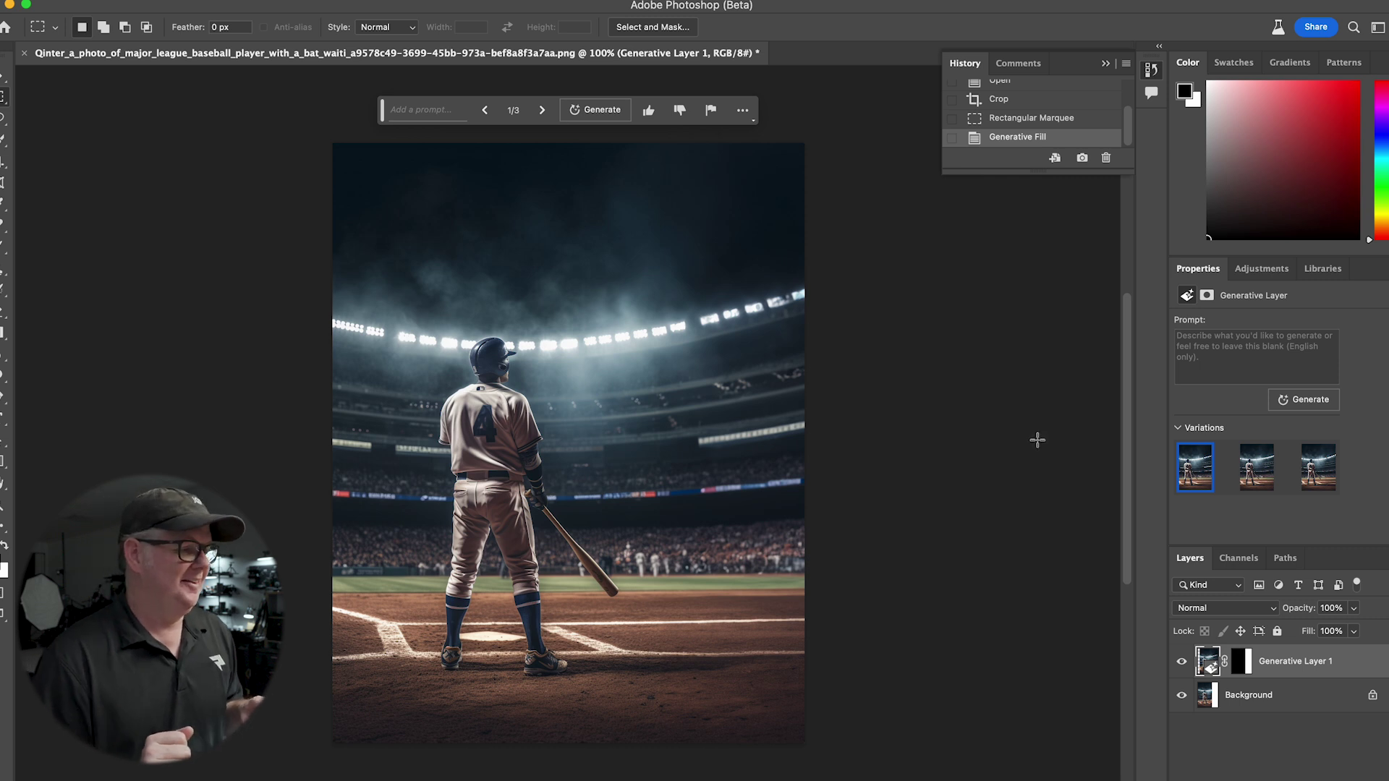
- Review the second and third variations of the right-side extension and keep the second
{"action": "left_click", "coordinate": [1259, 482]}
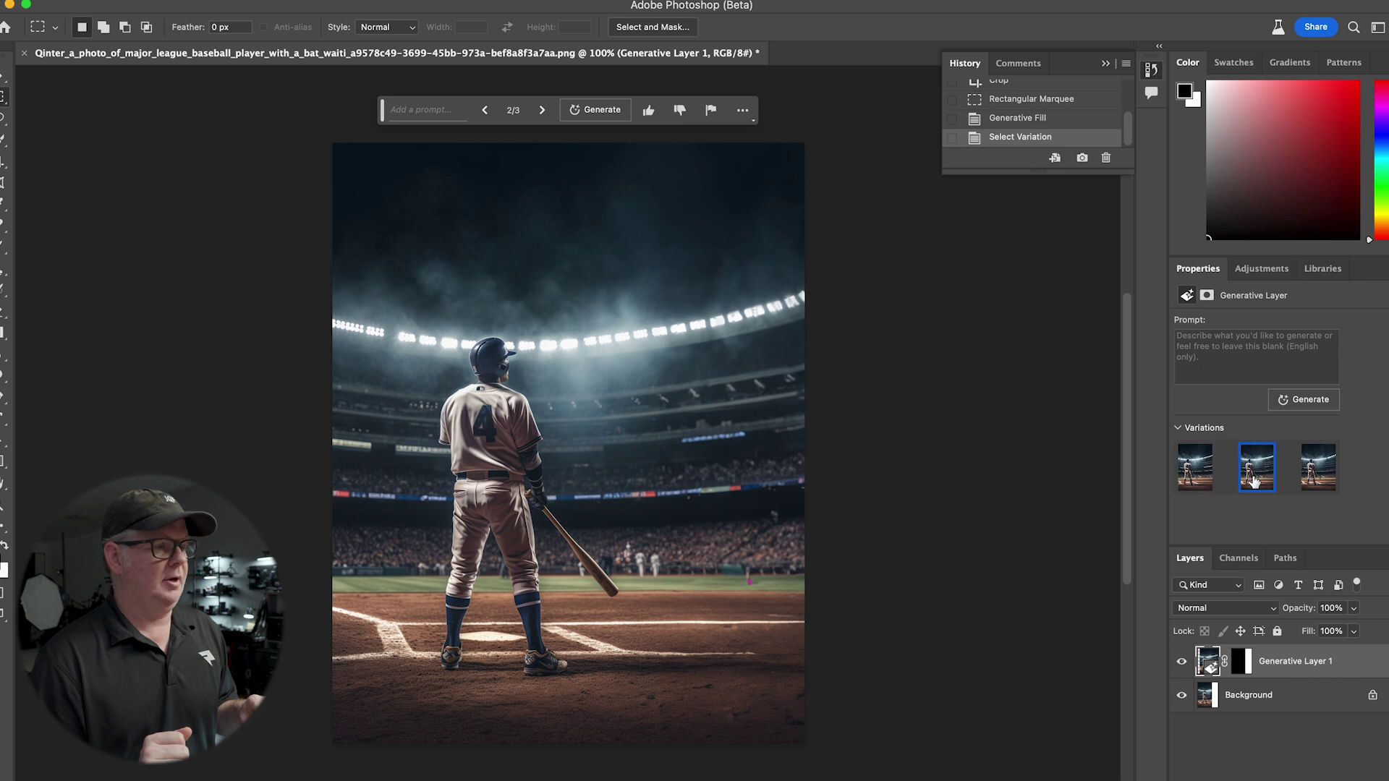
{"action": "left_click", "coordinate": [1316, 482]}
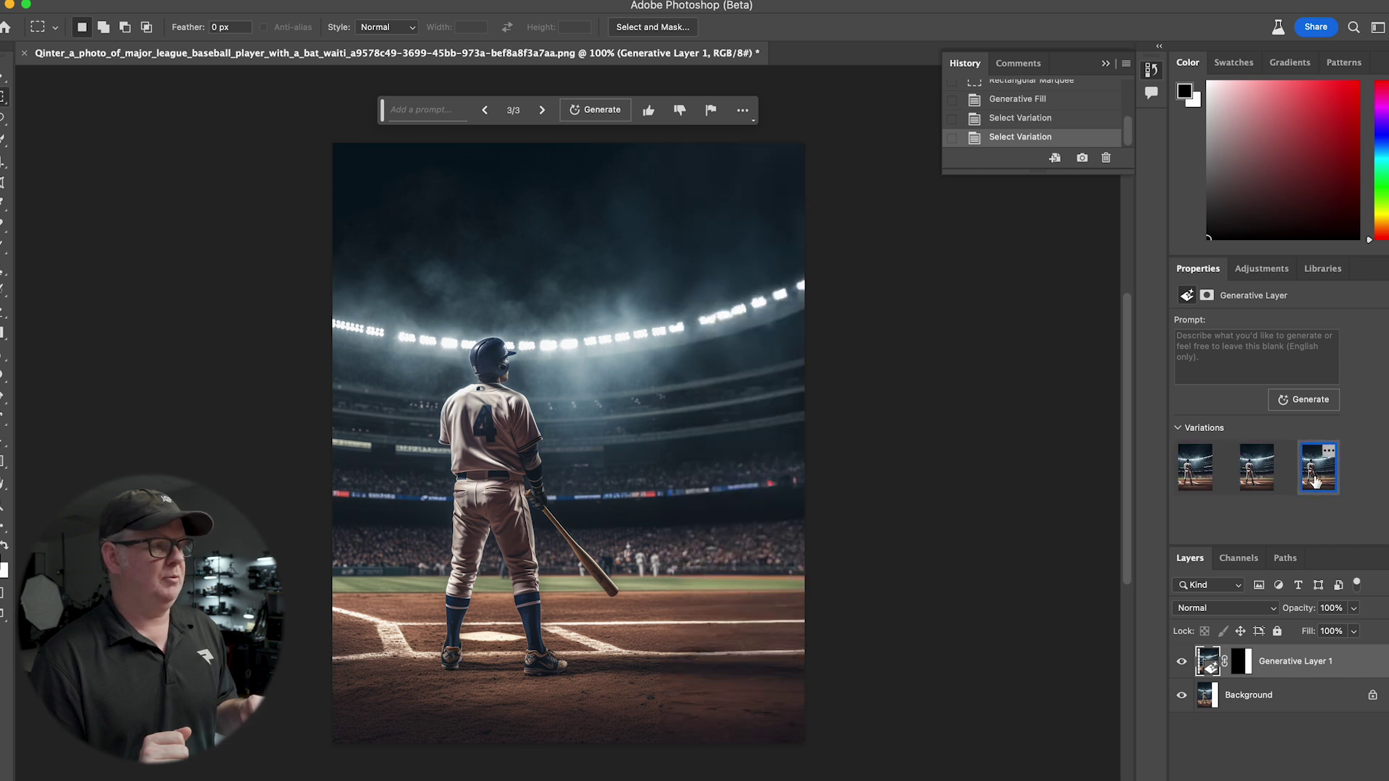
{"action": "left_click", "coordinate": [1259, 482]}
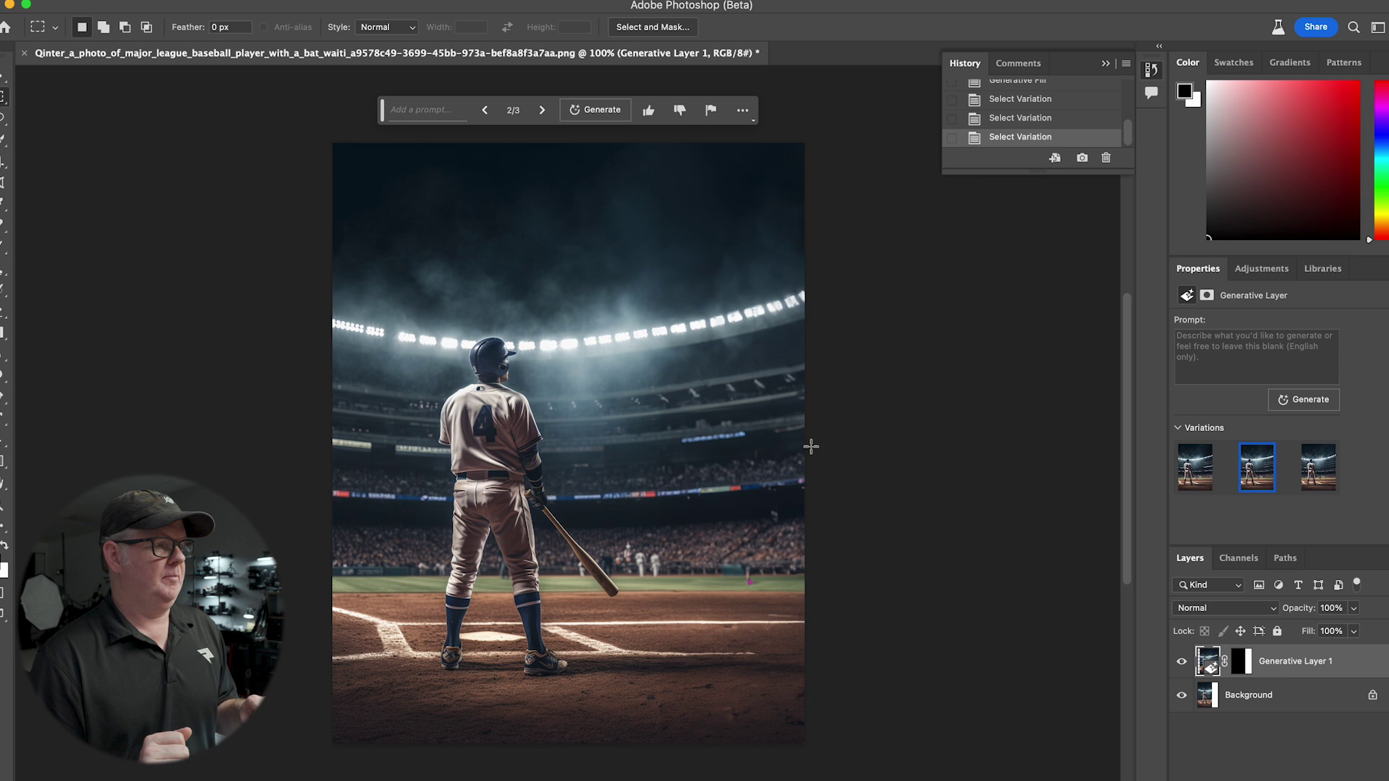
{"action": "mouse_move", "coordinate": [1249, 470]}
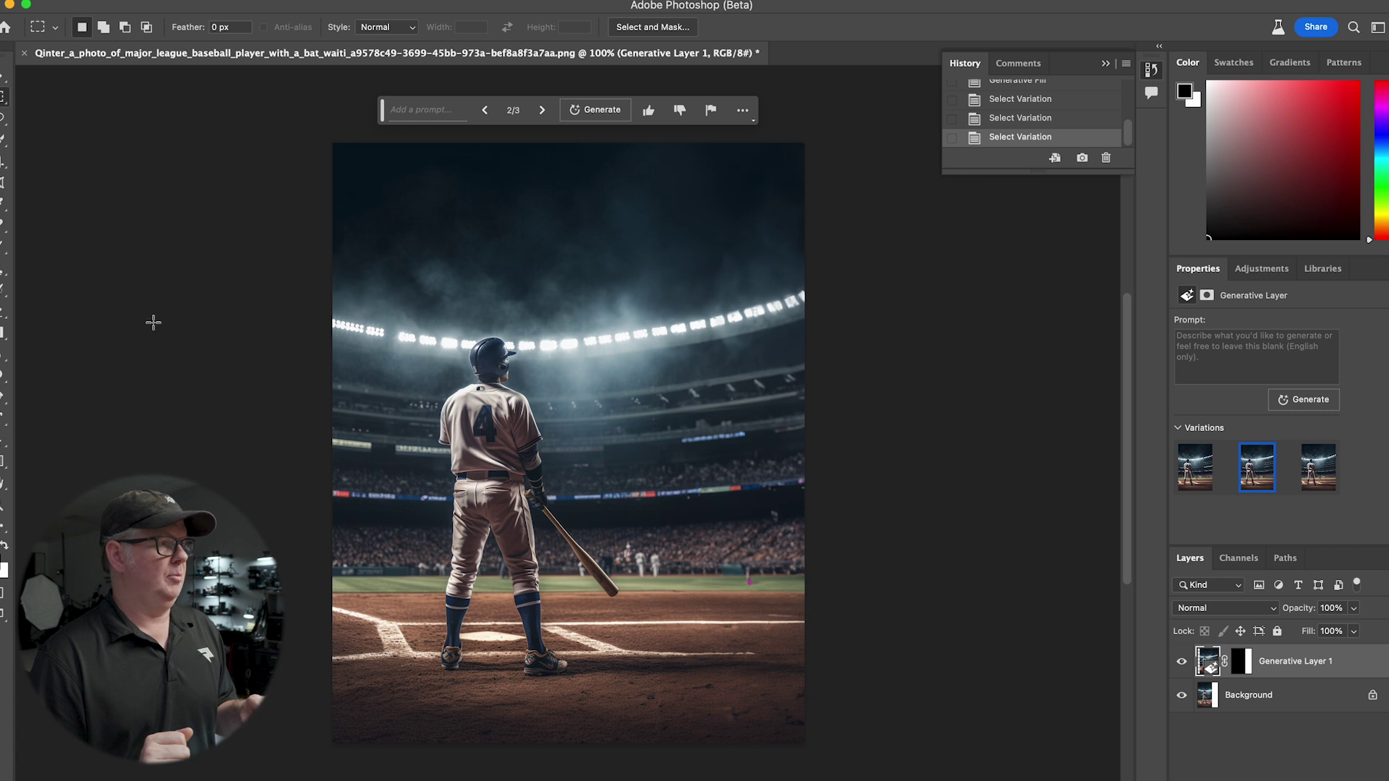
- Extend the canvas on the image's left side by about a third of the photo's width using the Crop tool
{"action": "left_click", "coordinate": [2, 165]}
{"action": "left_click_drag", "start_coordinate": [338, 438], "coordinate": [248, 448]}
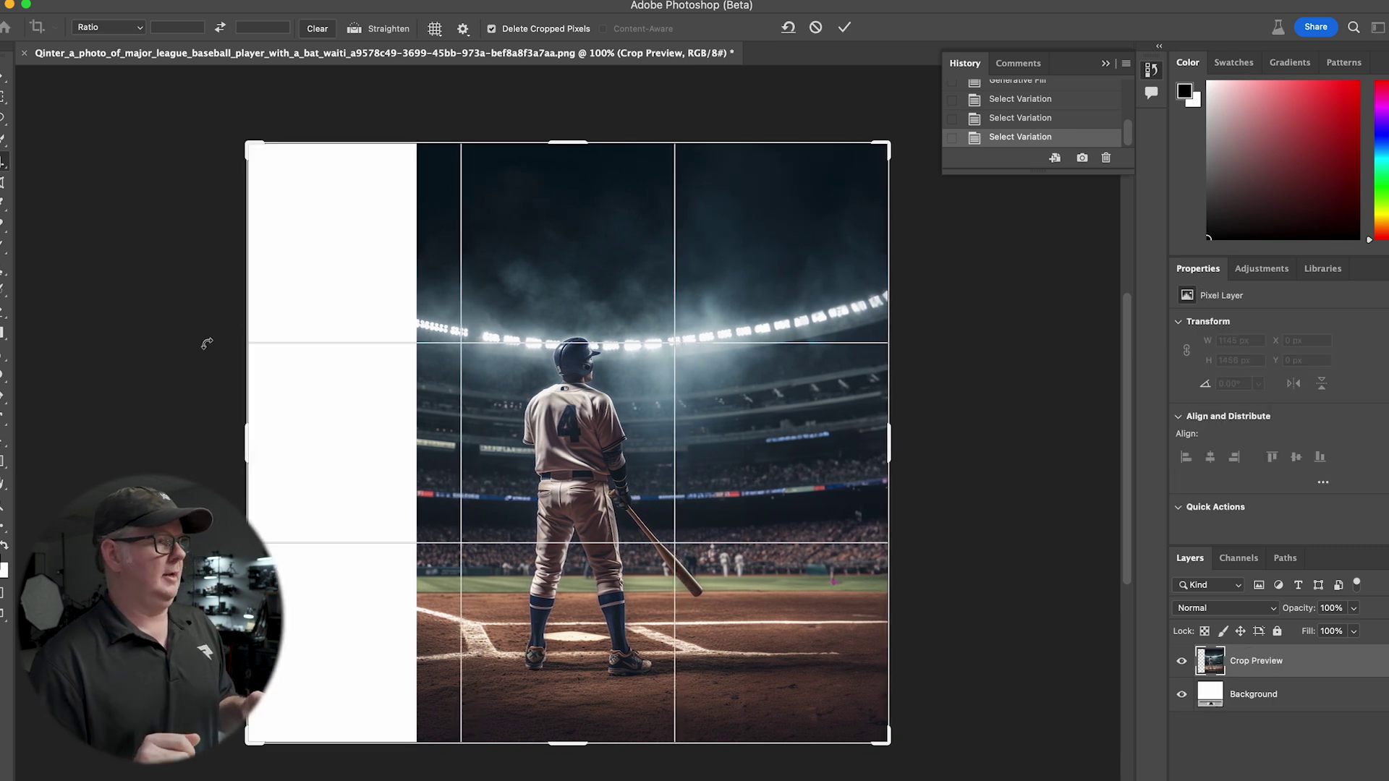
{"action": "key", "text": "Return"}
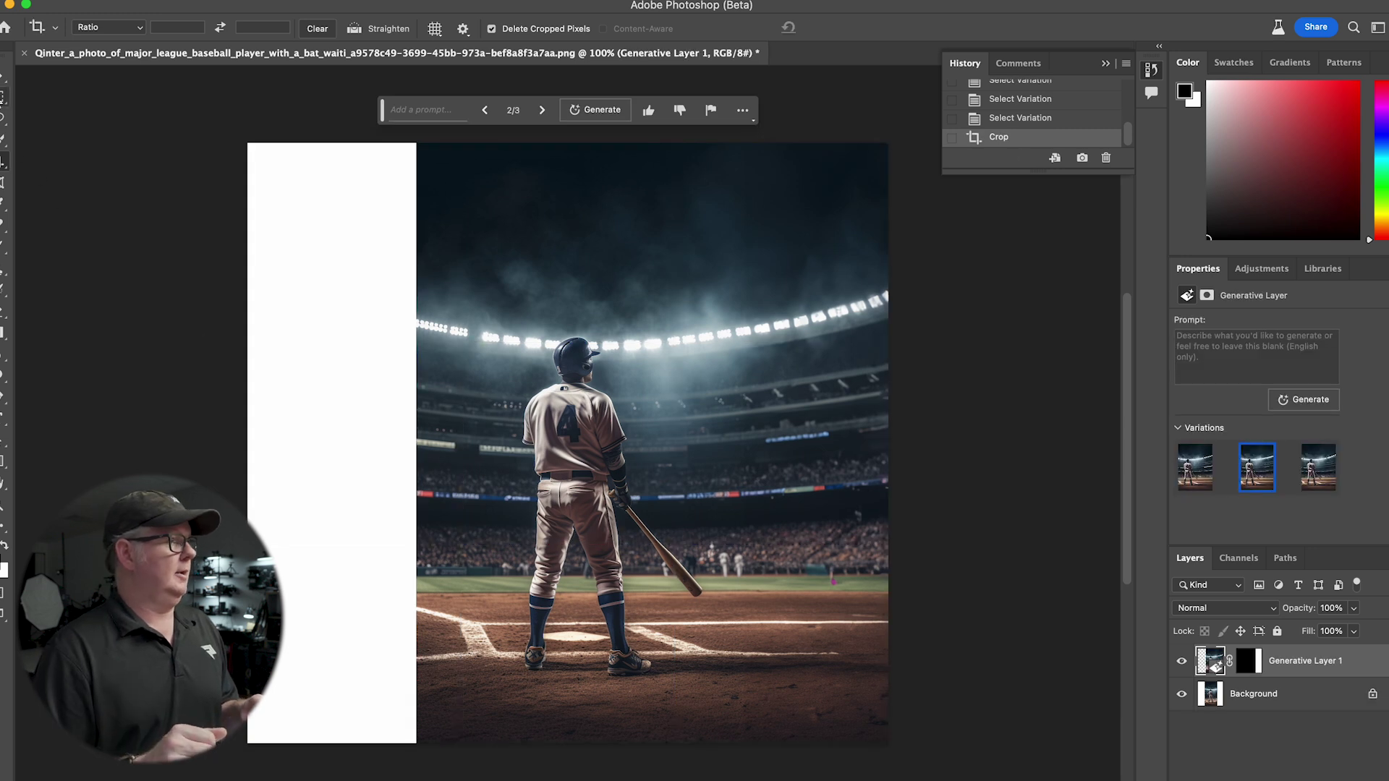
- Select the blank left strip slightly overlapping the photo and fill it using Generative Fill with a blank prompt
{"action": "key", "text": "m"}
{"action": "left_click_drag", "start_coordinate": [237, 131], "coordinate": [424, 753]}
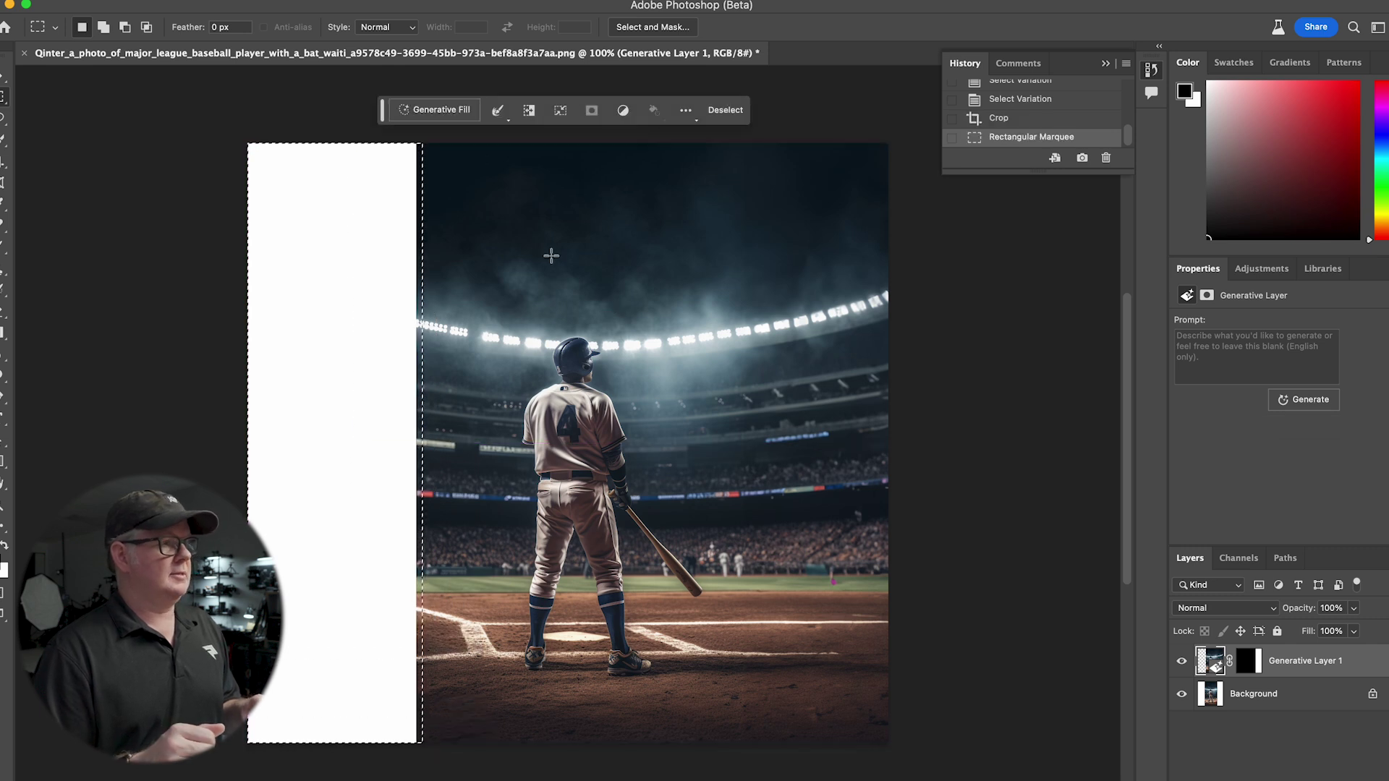
{"action": "left_click", "coordinate": [443, 111]}
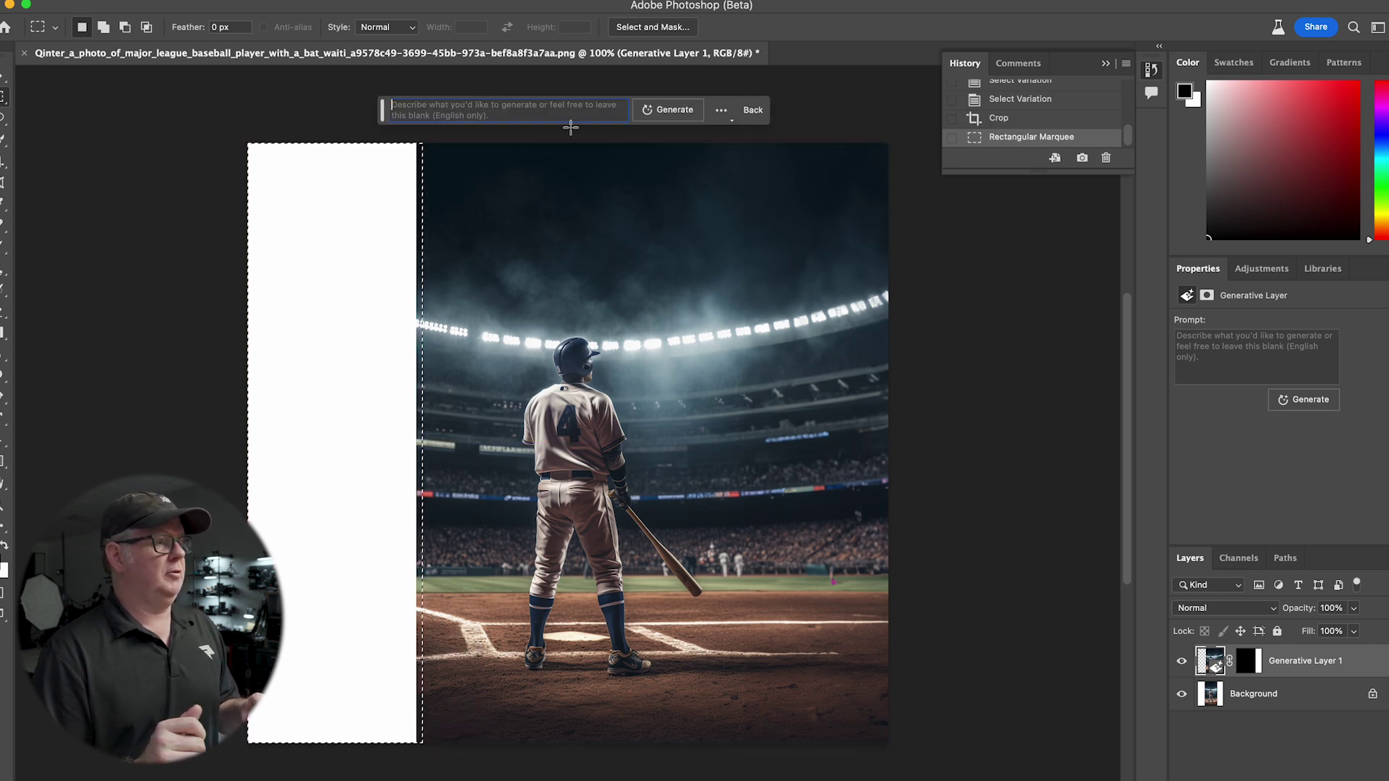
{"action": "left_click", "coordinate": [678, 111]}
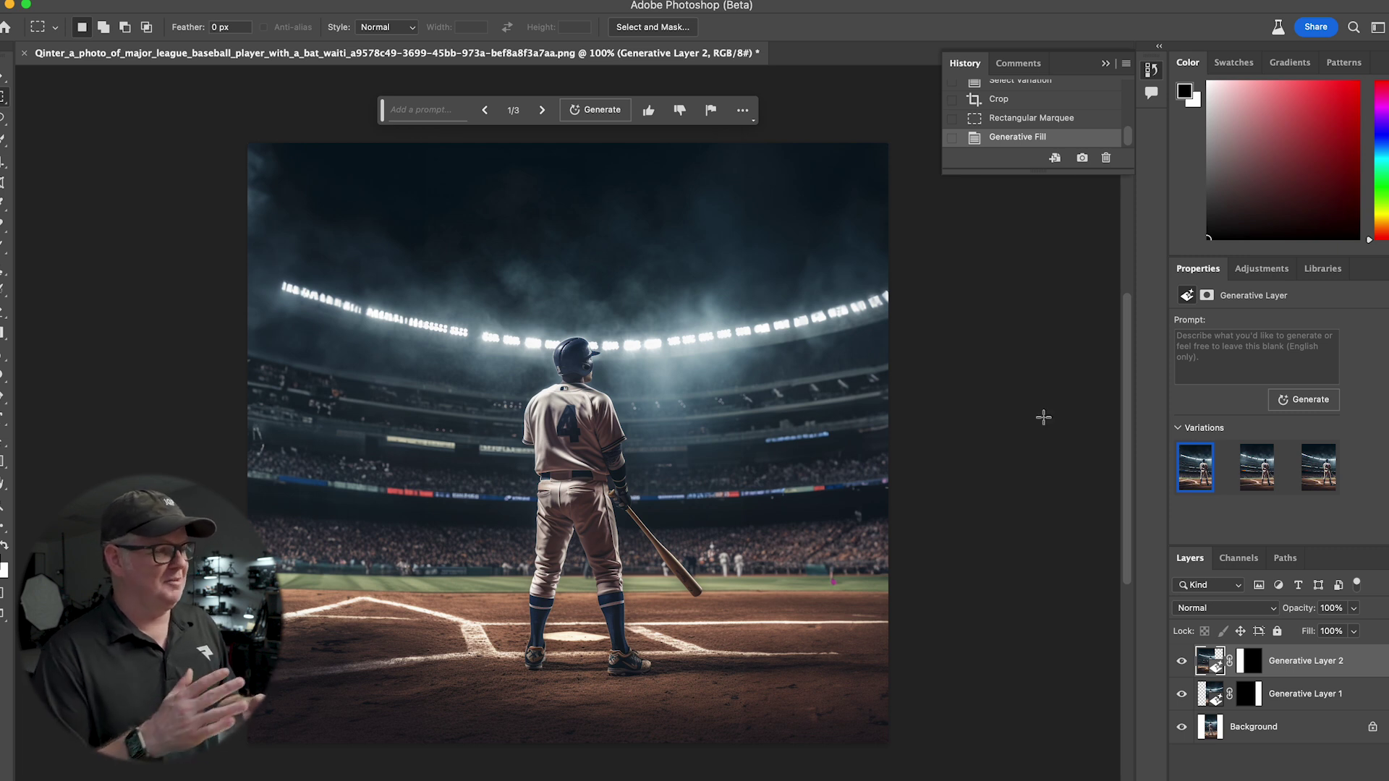
- Compare the three generated variations of the photo's left-side extension and switch to the third one
{"action": "left_click", "coordinate": [1260, 479]}
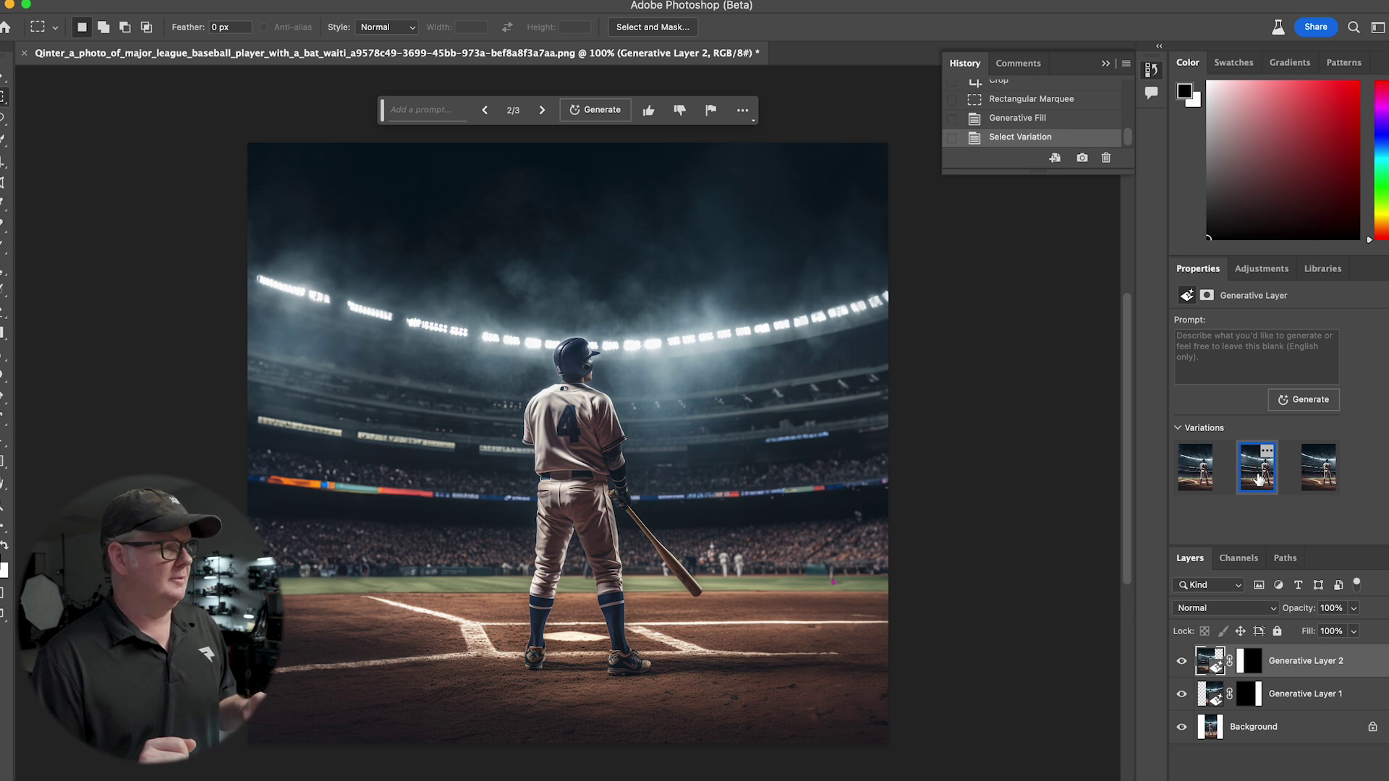
{"action": "left_click", "coordinate": [1320, 478]}
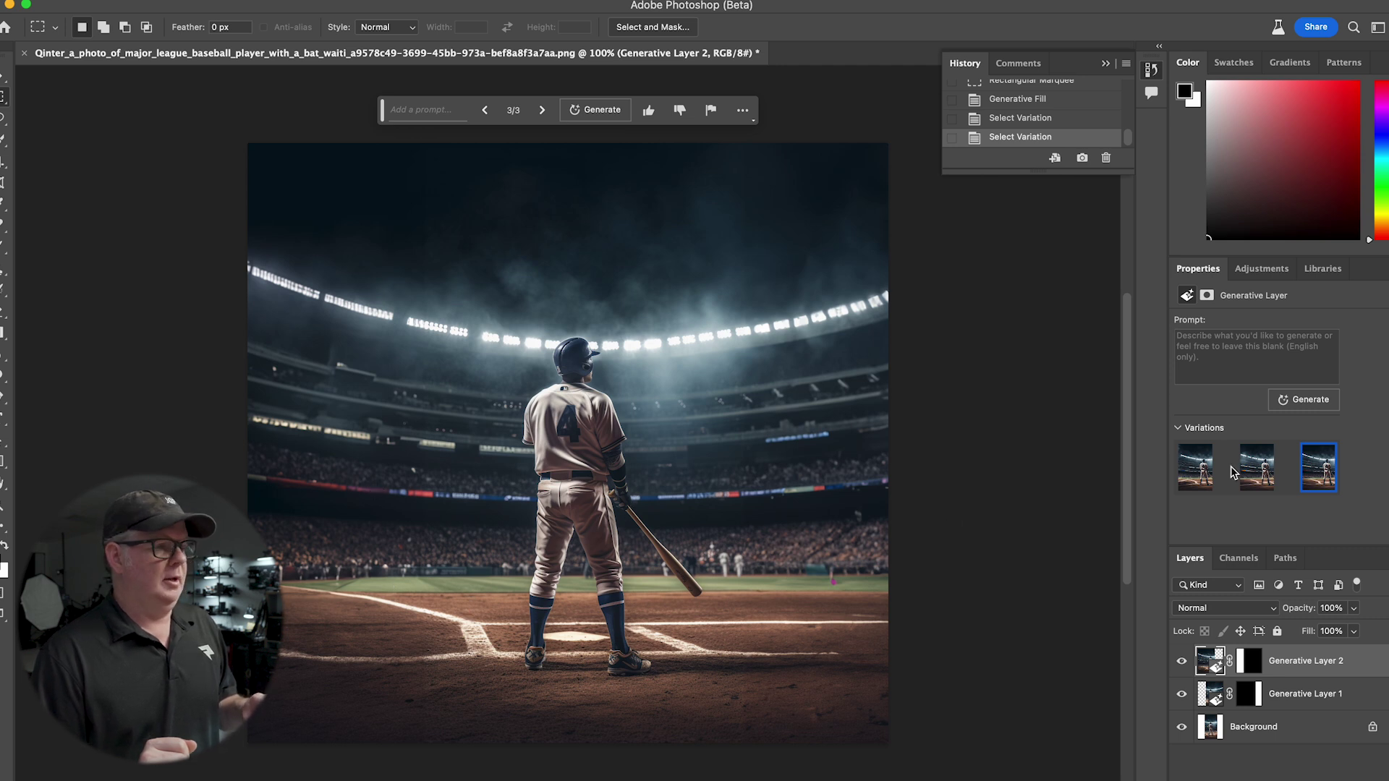
{"action": "left_click", "coordinate": [1255, 481]}
{"action": "left_click", "coordinate": [1194, 485]}
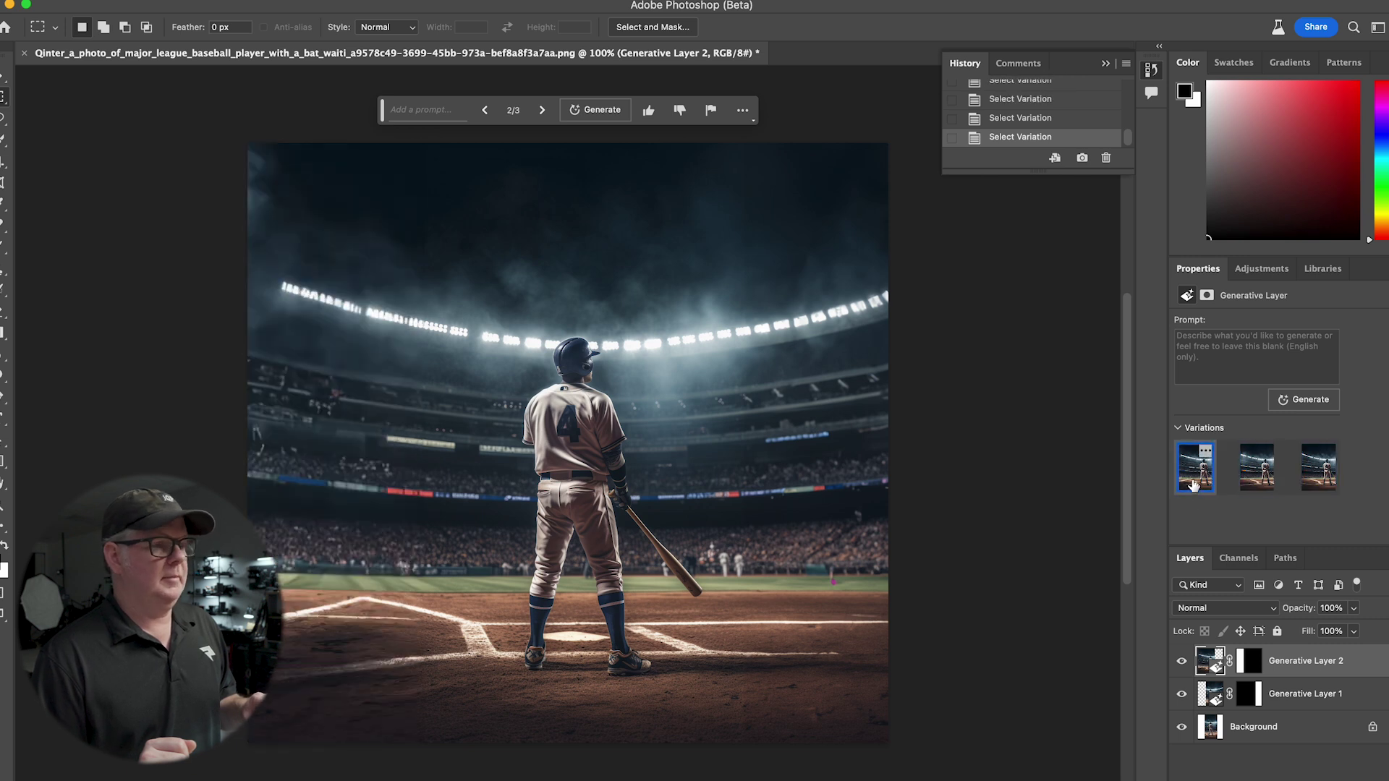
{"action": "left_click", "coordinate": [1256, 479]}
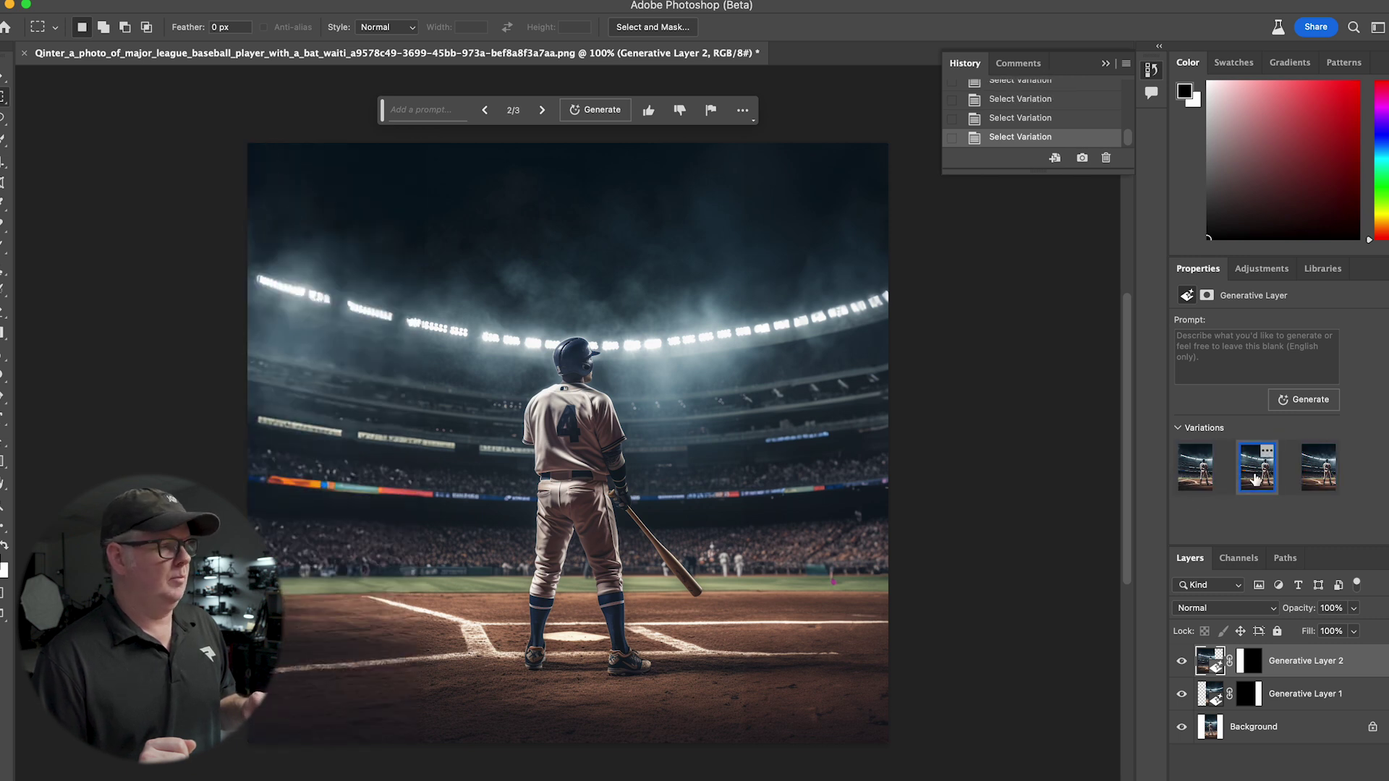
{"action": "left_click", "coordinate": [1332, 485]}
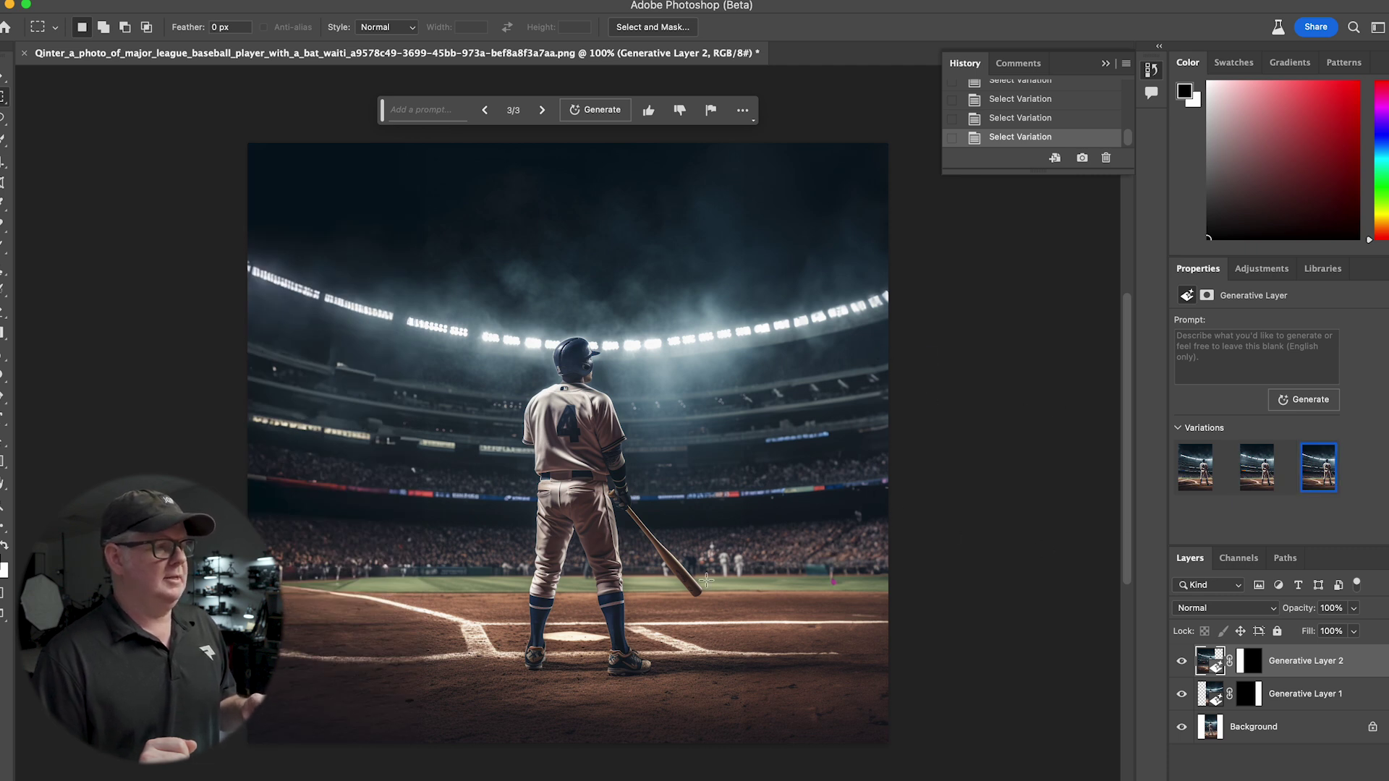
{"action": "left_click", "coordinate": [1258, 474]}
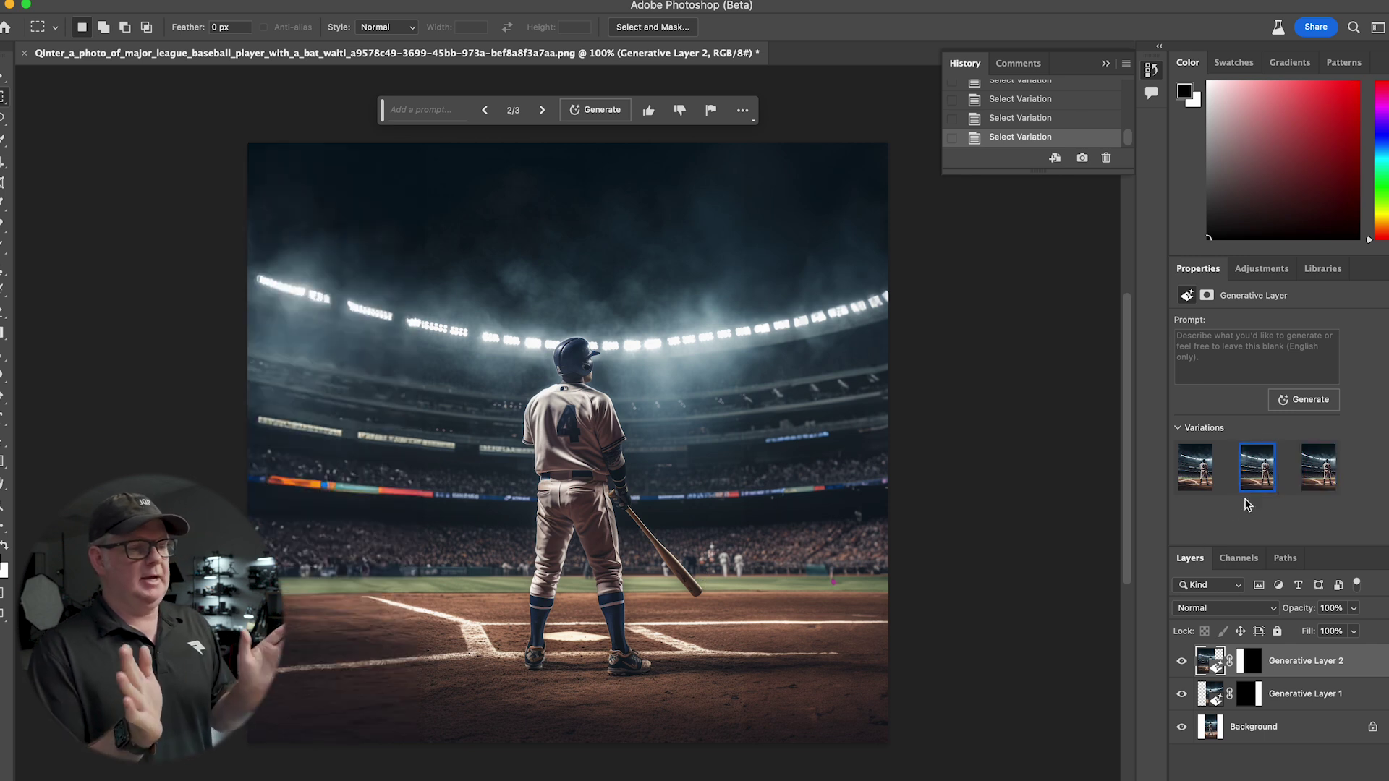
{"action": "left_click", "coordinate": [1321, 481]}
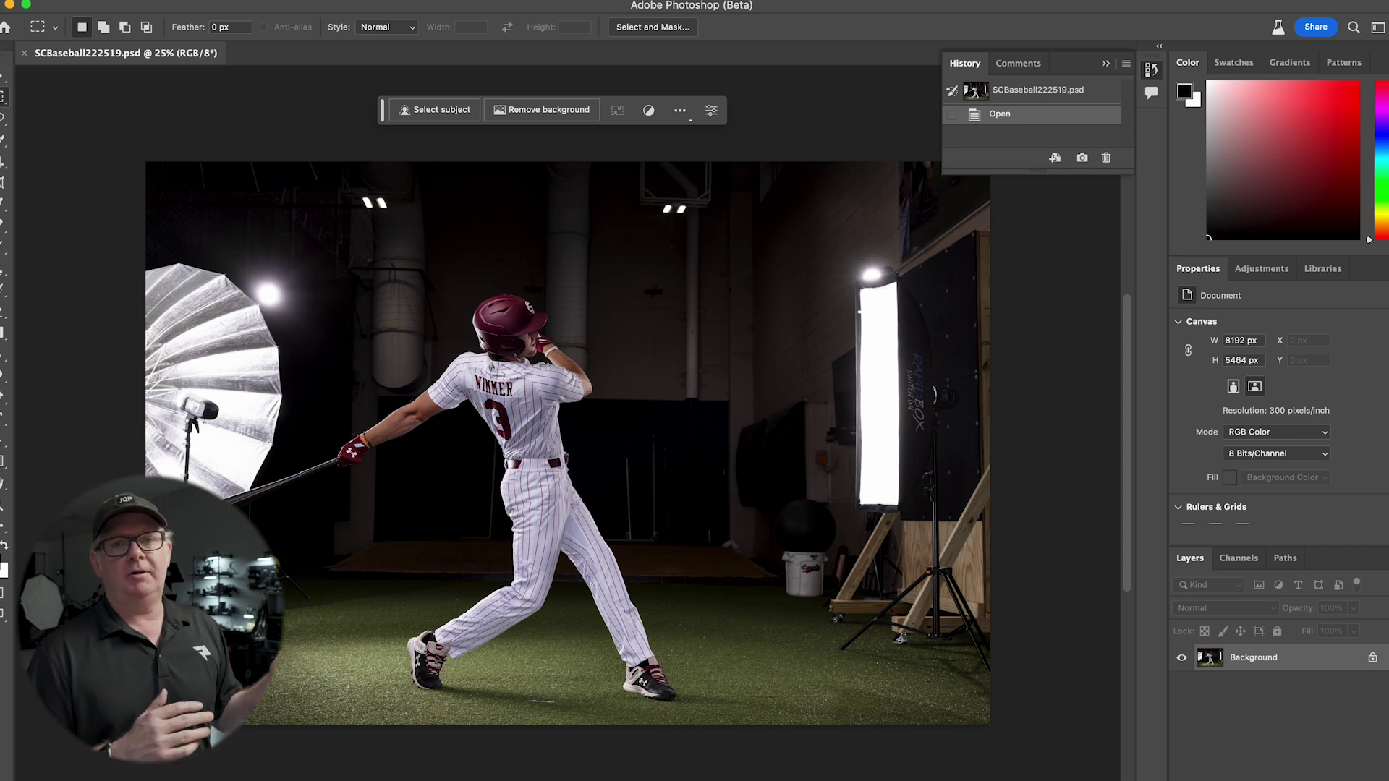
- Select the batter as subject, invert the selection, and replace the background using Generative Fill with the prompt "baseball stadium at night with lights"
{"action": "left_click", "coordinate": [441, 111]}
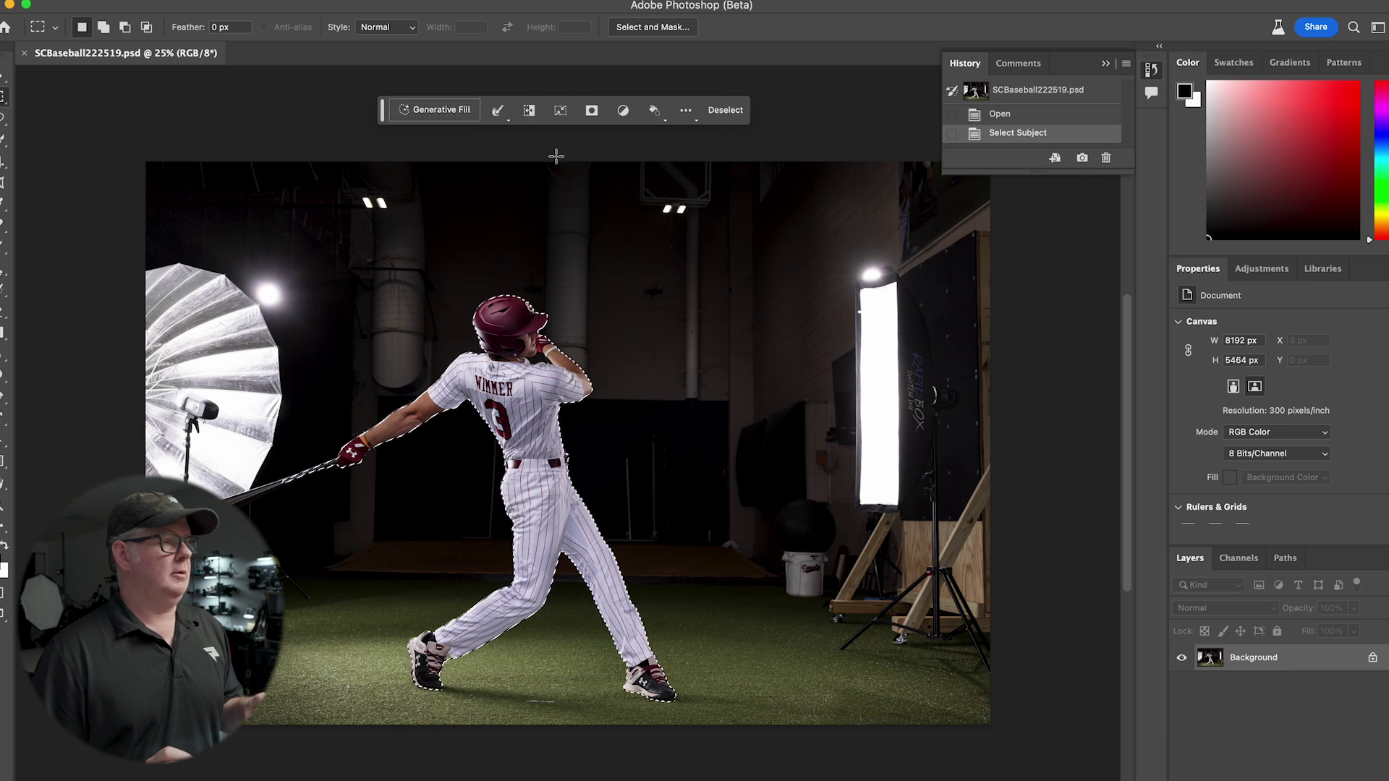
{"action": "left_click", "coordinate": [529, 110]}
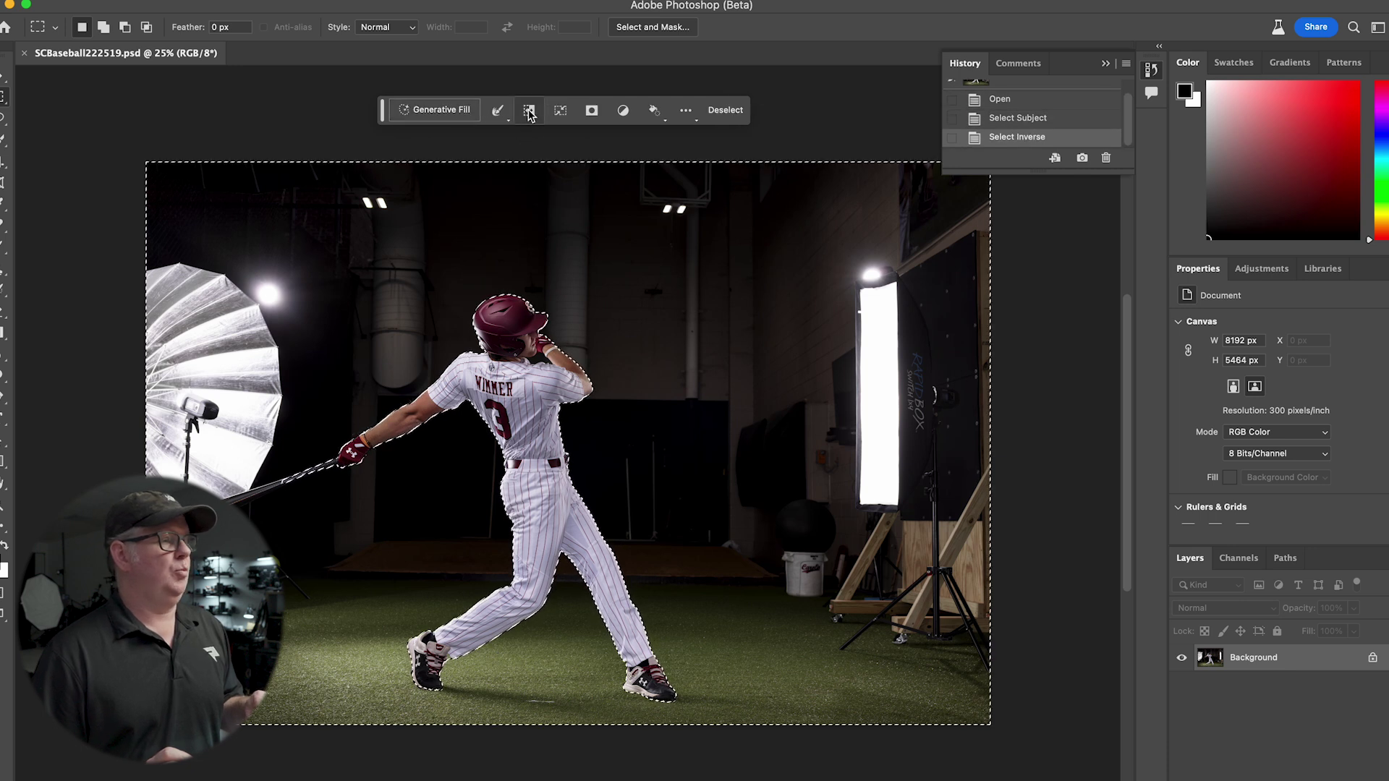
{"action": "left_click", "coordinate": [444, 114]}
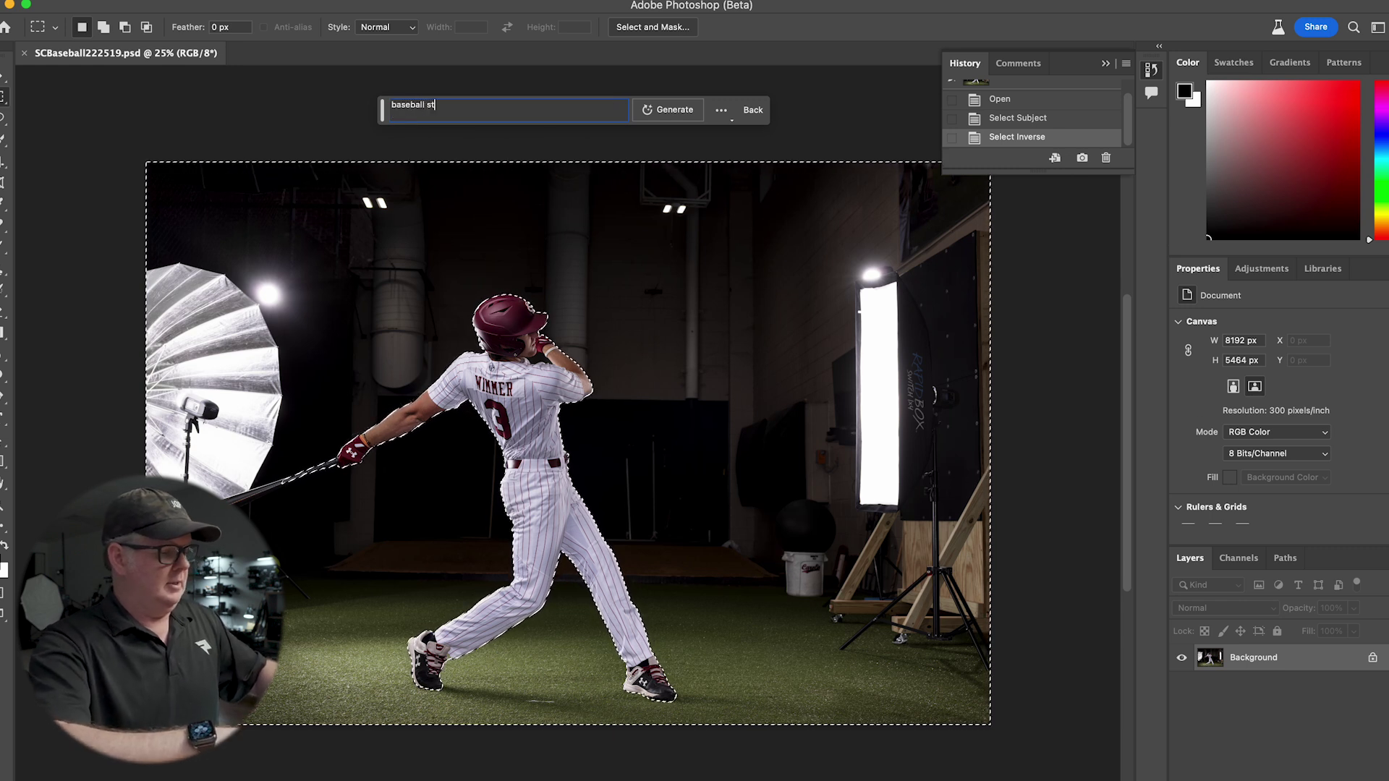
{"action": "type", "text": "night with lights"}
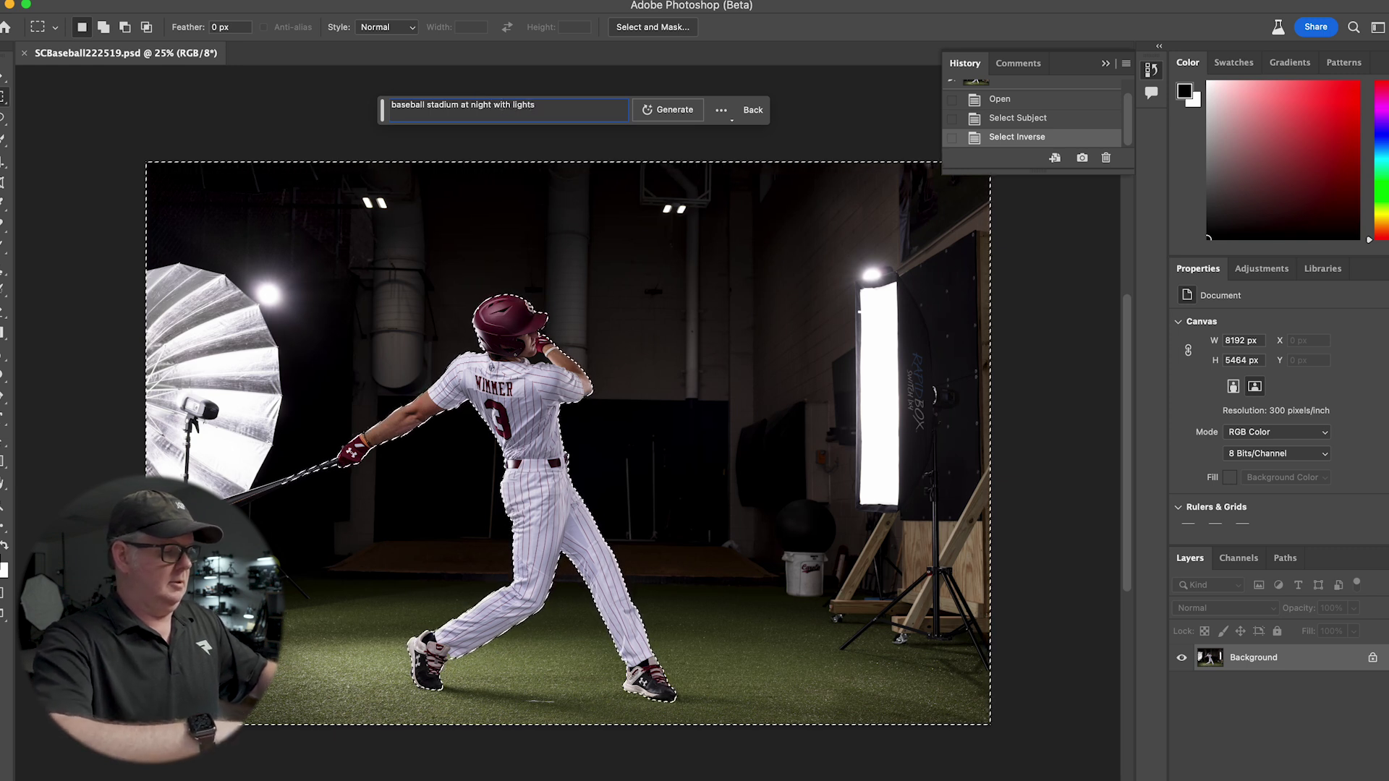
{"action": "left_click", "coordinate": [667, 113]}
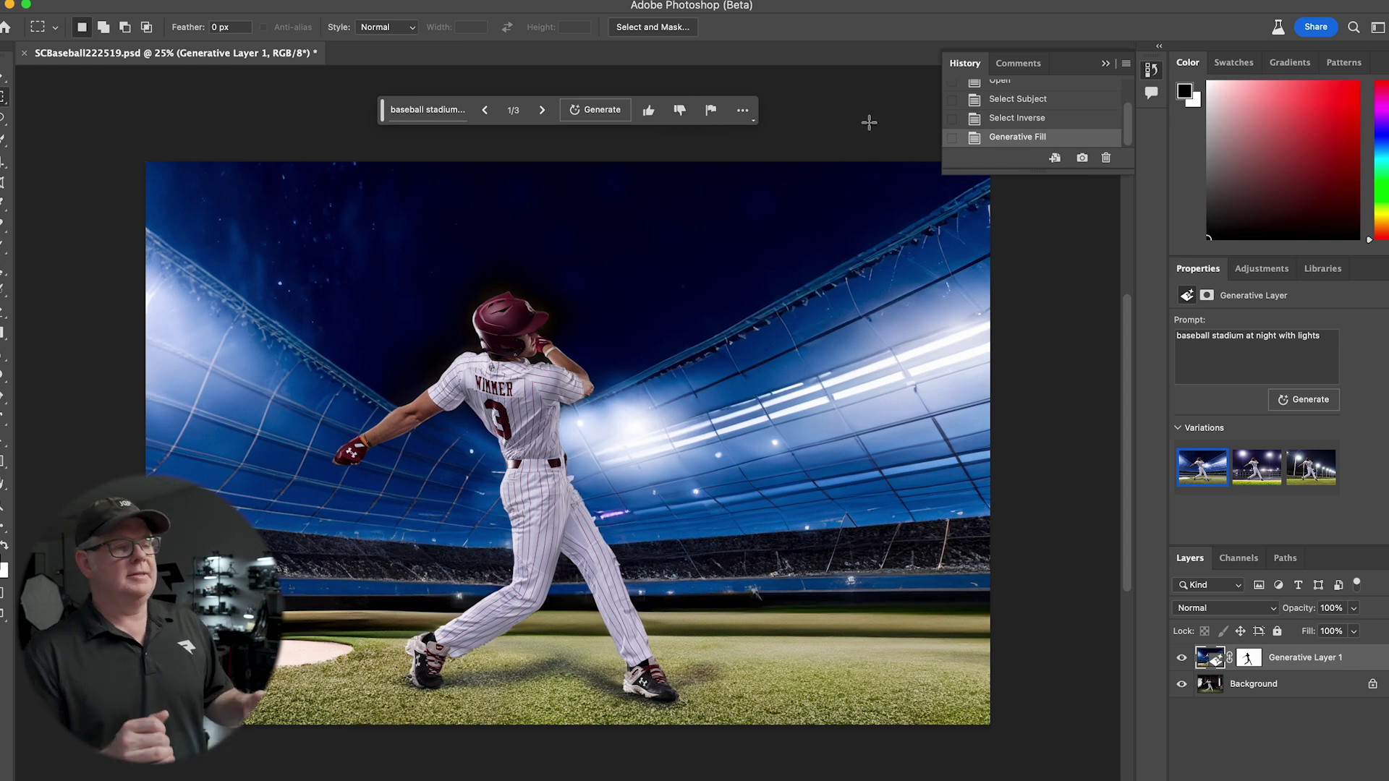
- Review the second and third variations of the generated stadium background and return to the first
{"action": "mouse_move", "coordinate": [1260, 476]}
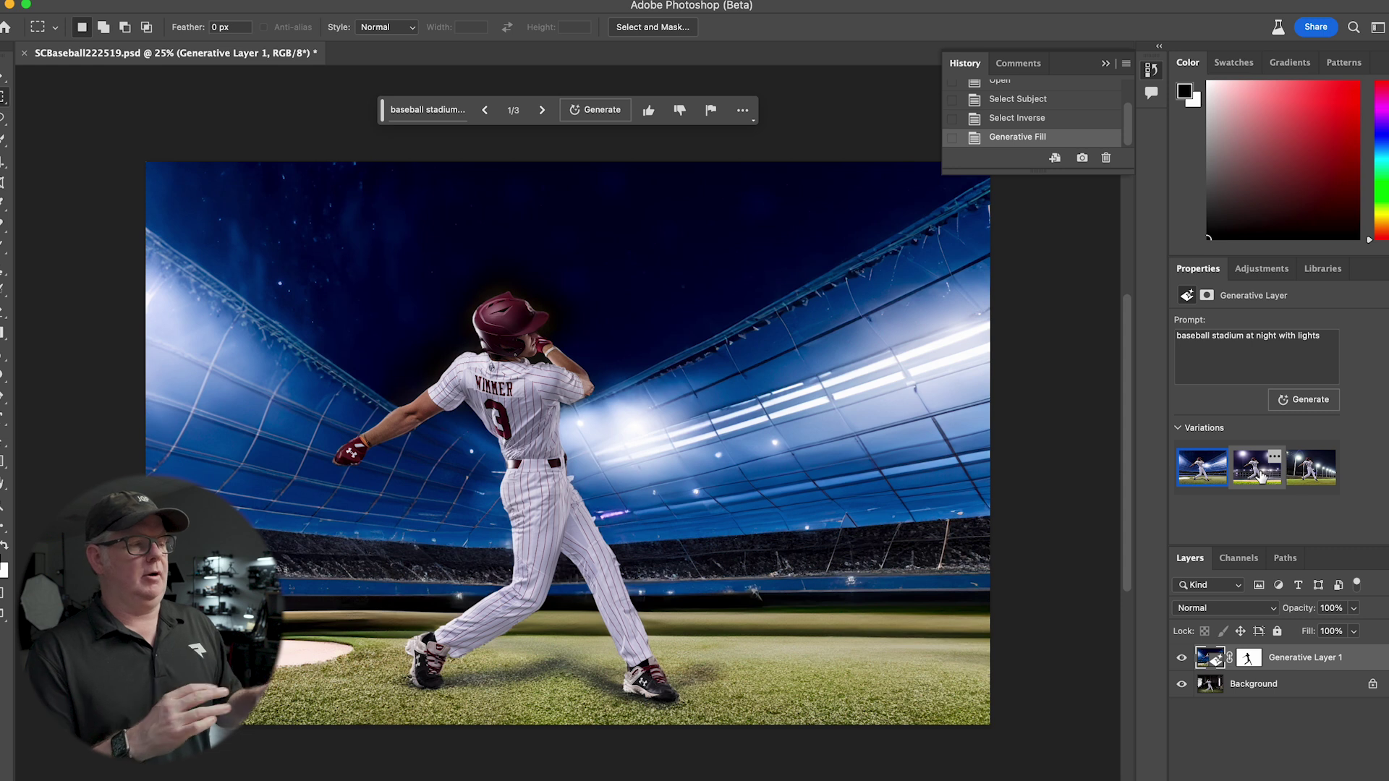
{"action": "left_click", "coordinate": [1260, 476]}
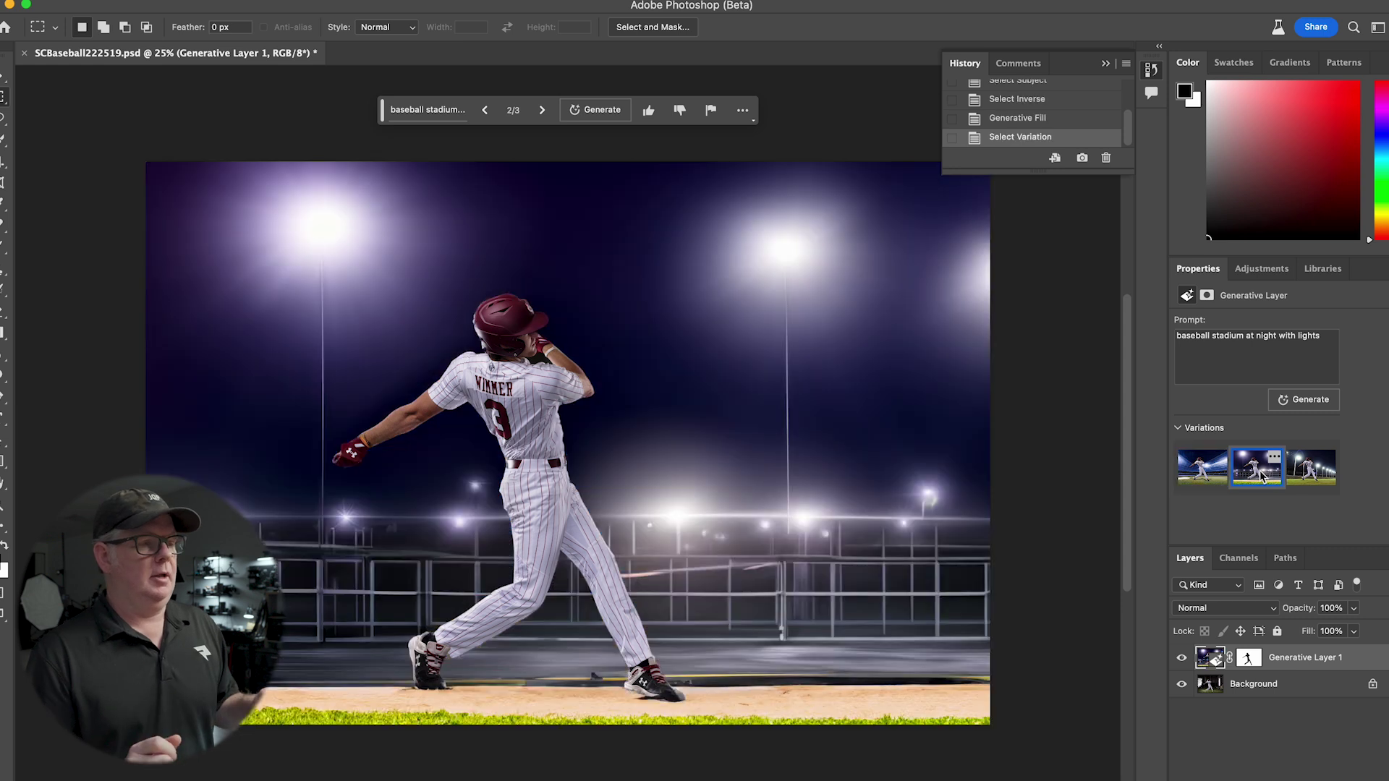
{"action": "left_click", "coordinate": [1312, 478]}
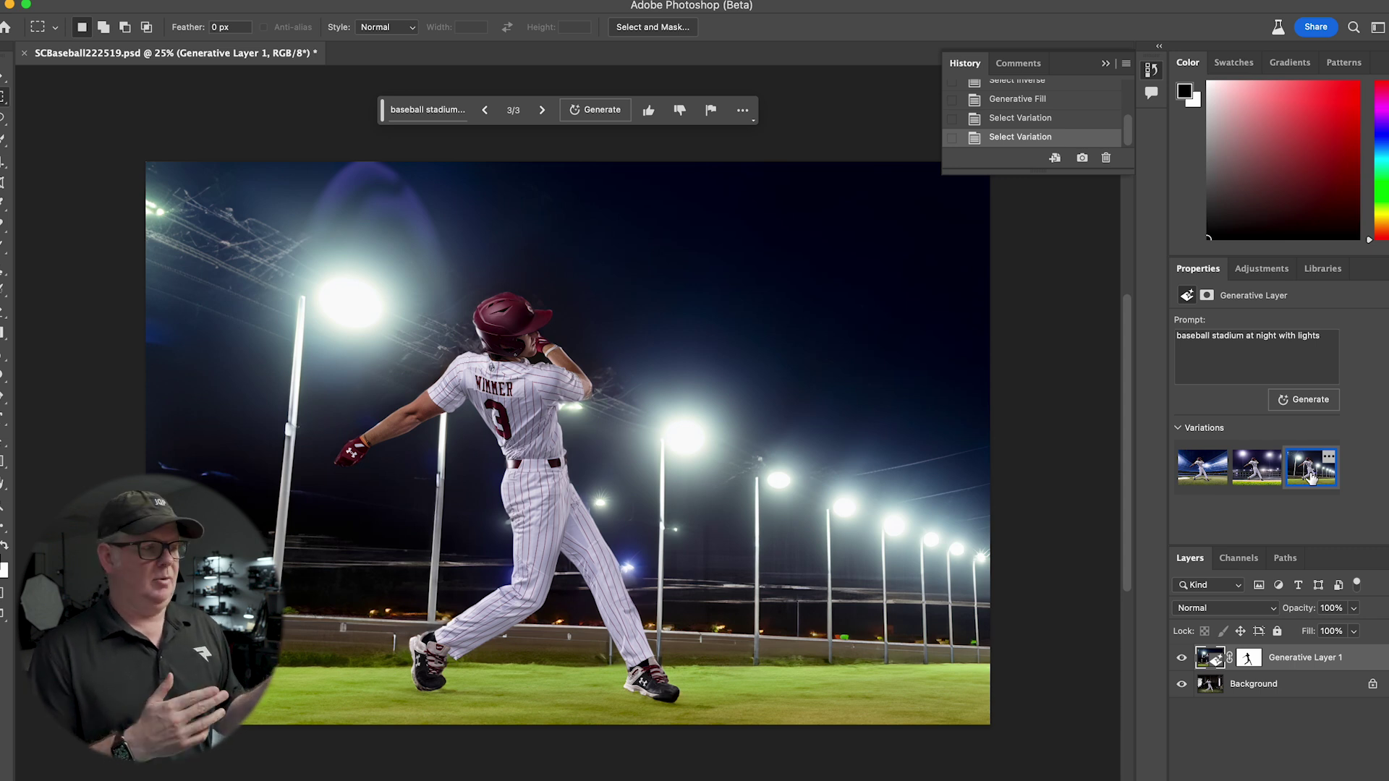
{"action": "left_click", "coordinate": [1259, 474]}
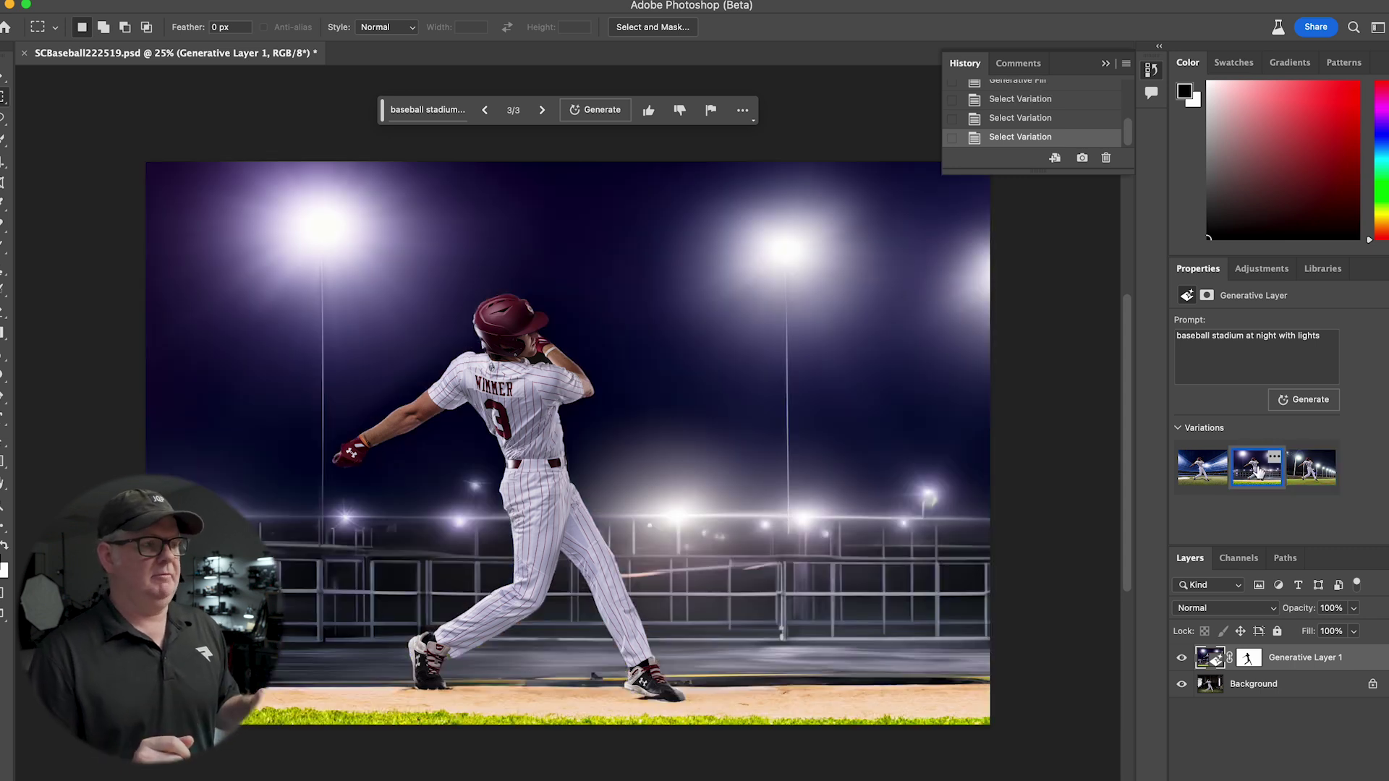
{"action": "left_click", "coordinate": [1200, 476]}
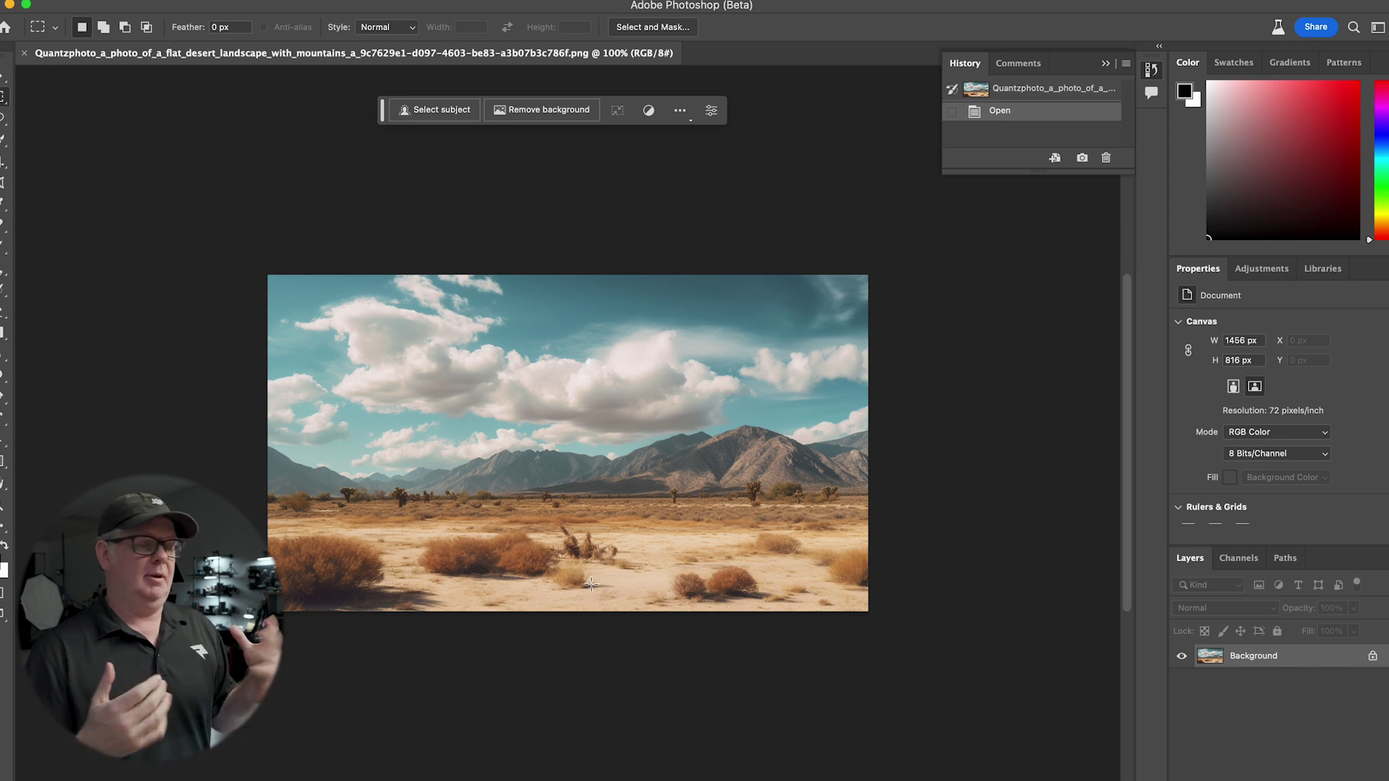
- Lasso a truck-sized oval on the desert ground below the mountains and fill it using Generative Fill with the prompt "a old red pickup truck"
{"action": "key", "text": "super+0"}
{"action": "key", "text": "super+1"}
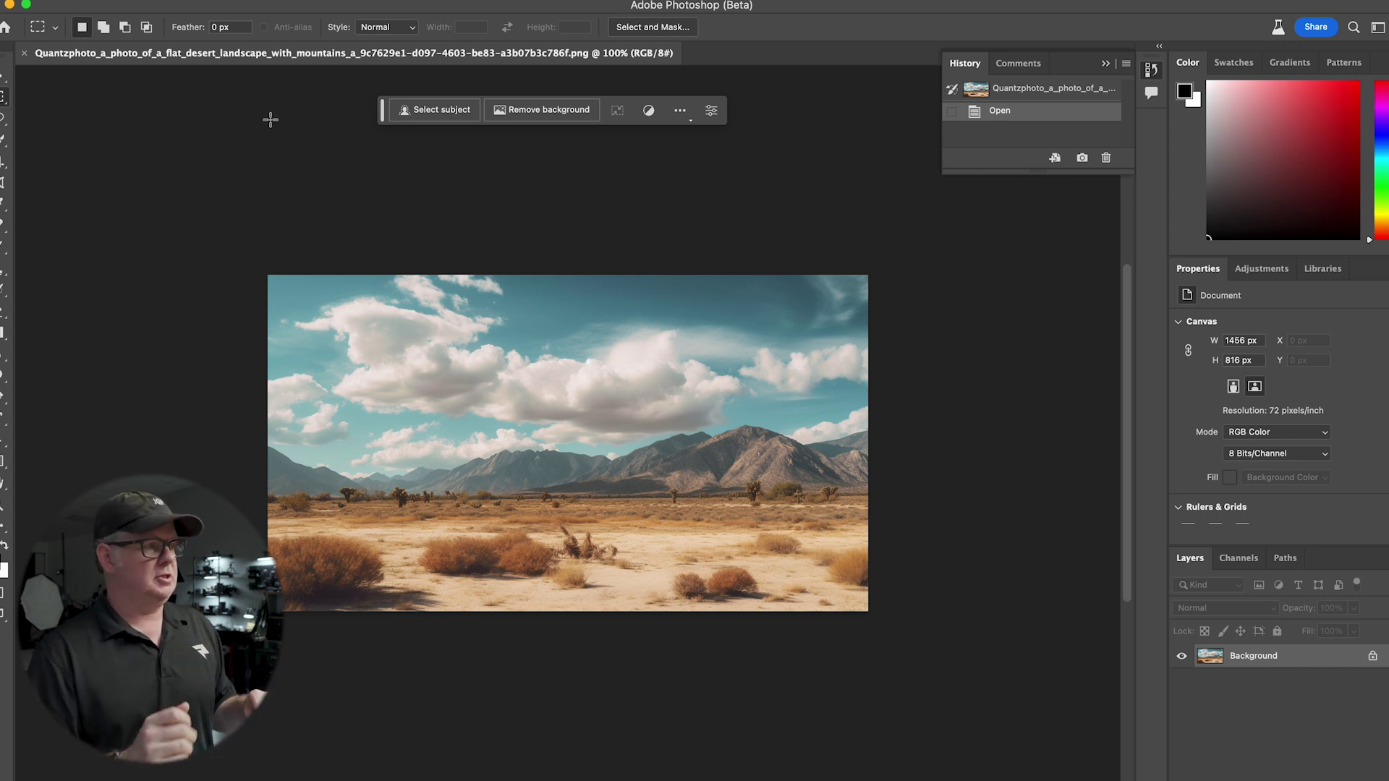
{"action": "left_click", "coordinate": [3, 122]}
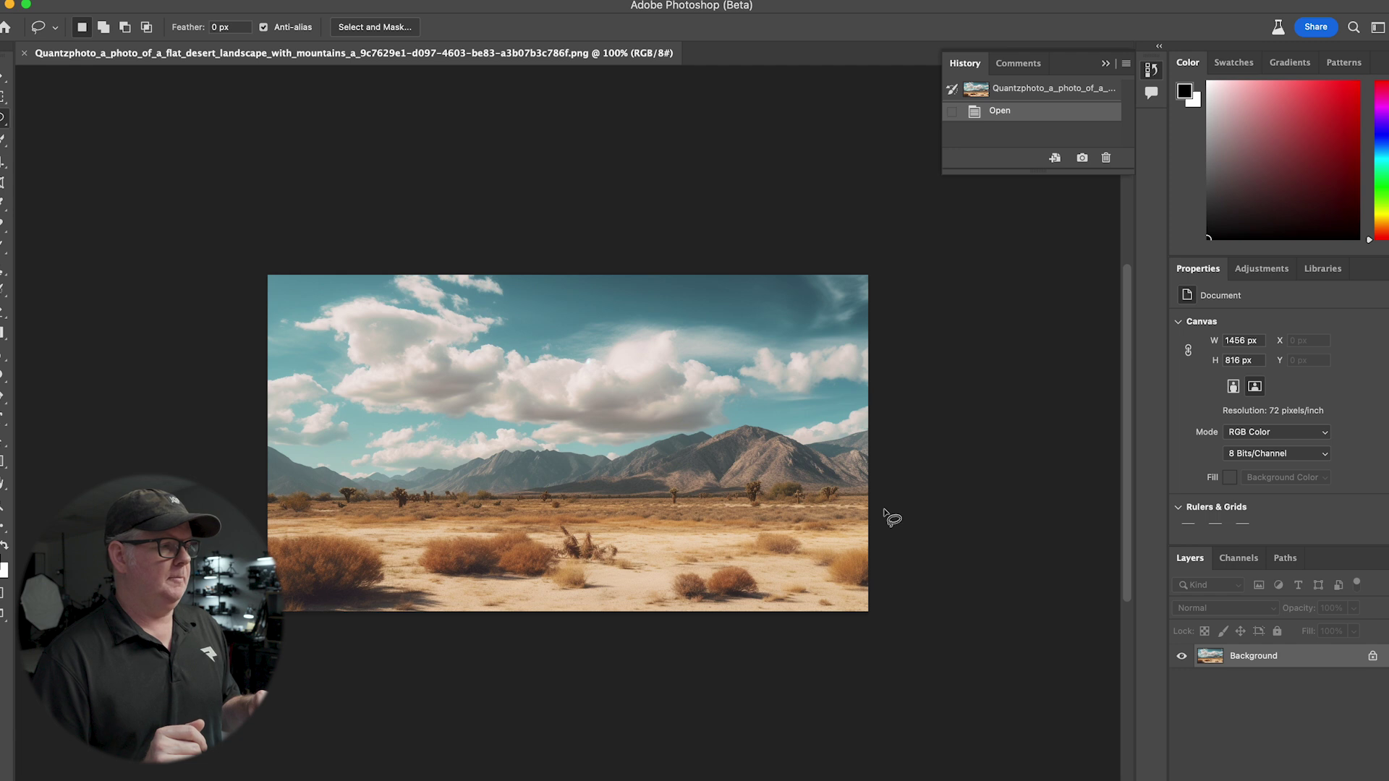
{"action": "mouse_move", "coordinate": [749, 498]}
{"action": "left_mouse_down"}
{"action": "mouse_move", "coordinate": [664, 495]}
{"action": "mouse_move", "coordinate": [636, 526]}
{"action": "mouse_move", "coordinate": [670, 545]}
{"action": "mouse_move", "coordinate": [737, 542]}
{"action": "mouse_move", "coordinate": [761, 540]}
{"action": "mouse_move", "coordinate": [749, 499]}
{"action": "left_mouse_up"}
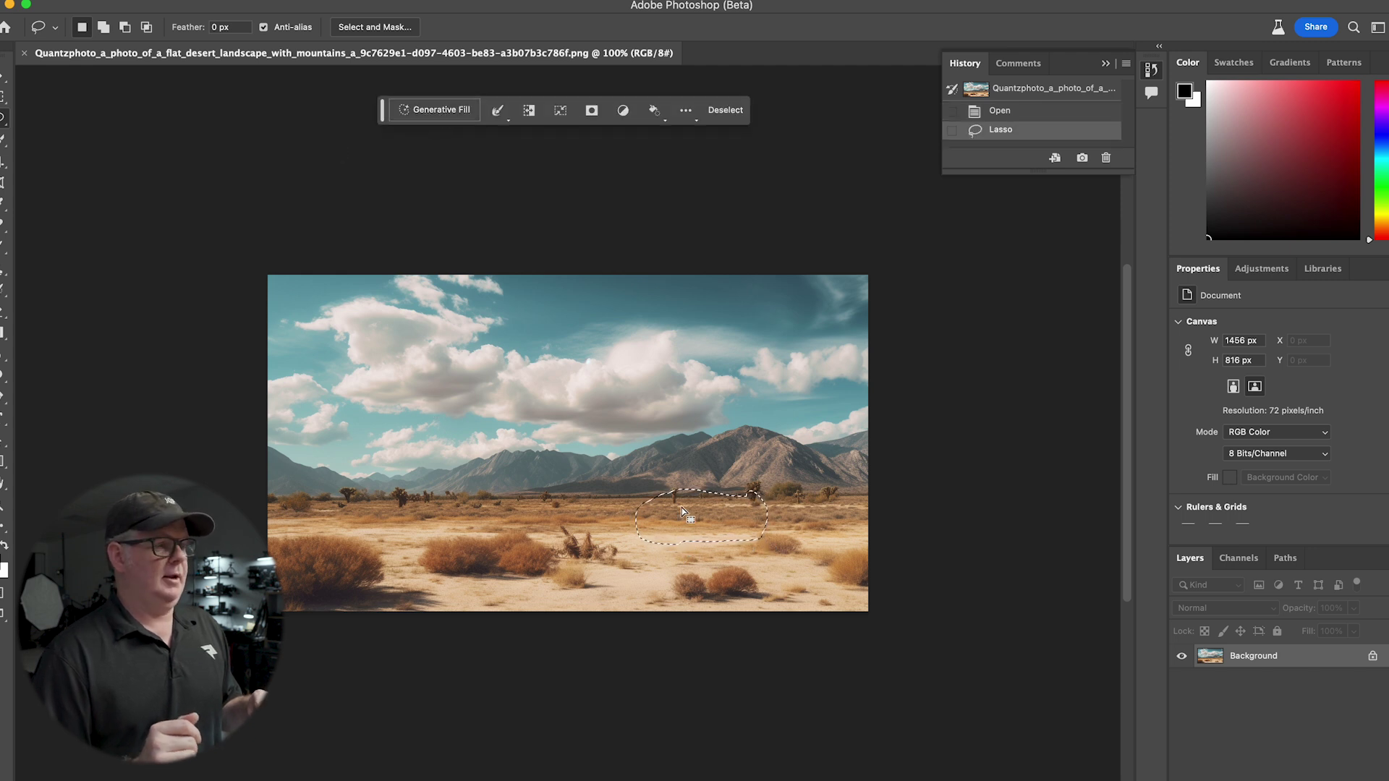
{"action": "left_click", "coordinate": [439, 112]}
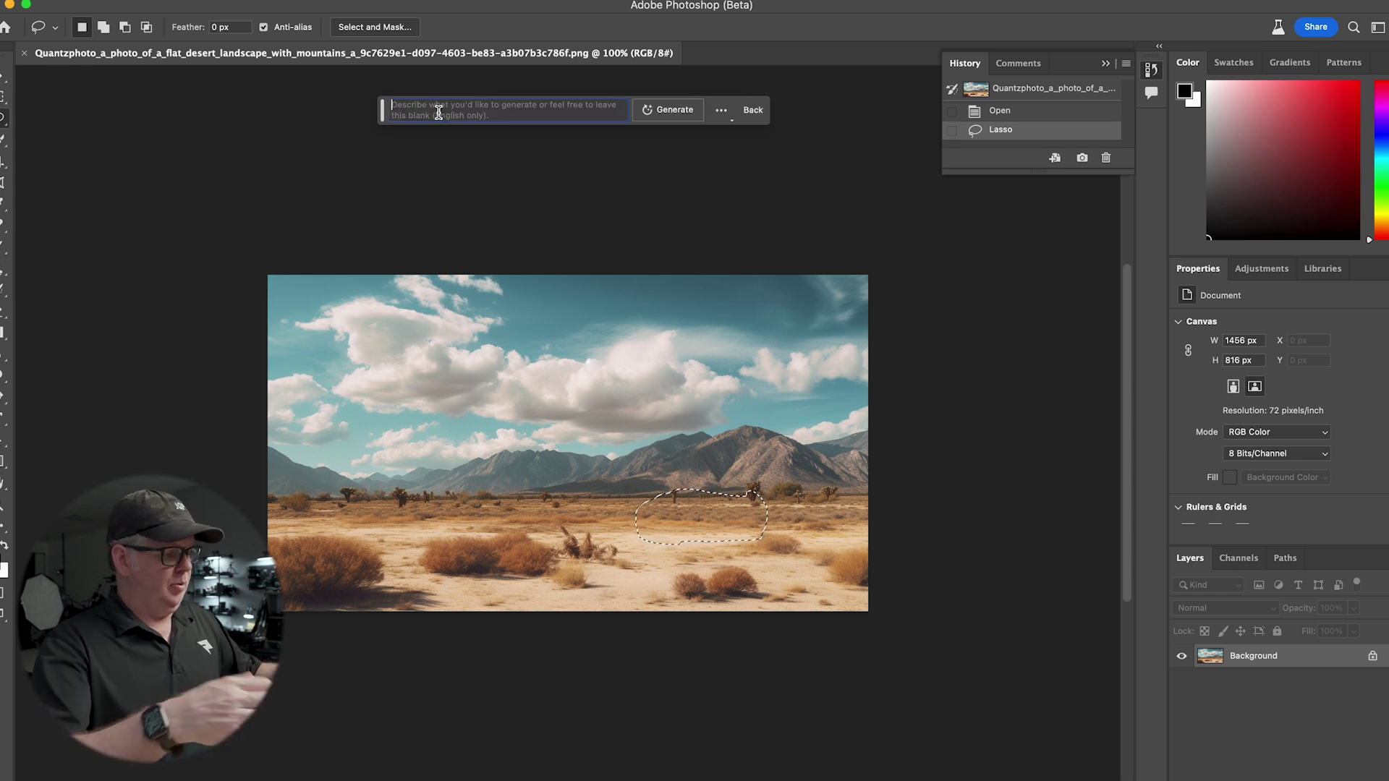
{"action": "type", "text": "a old red "}
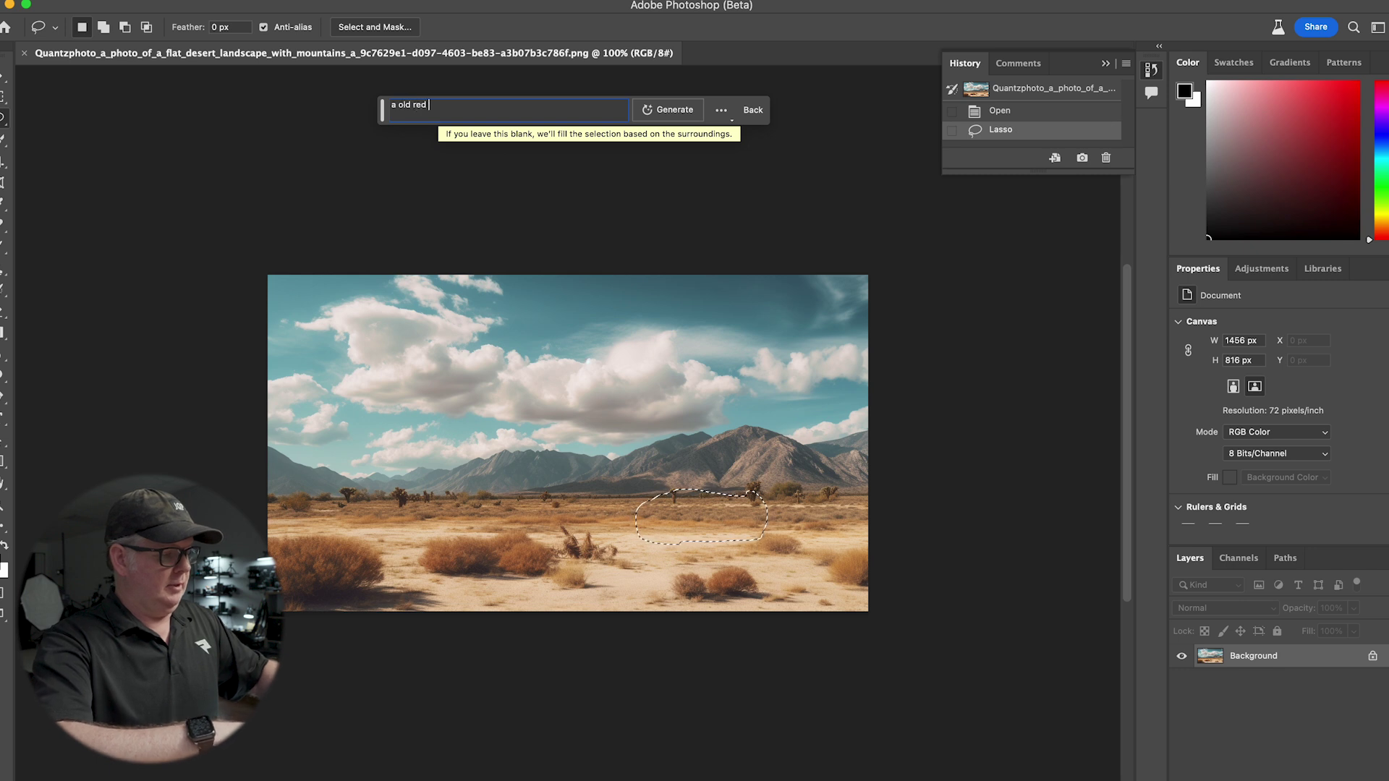
{"action": "type", "text": "pickup "}
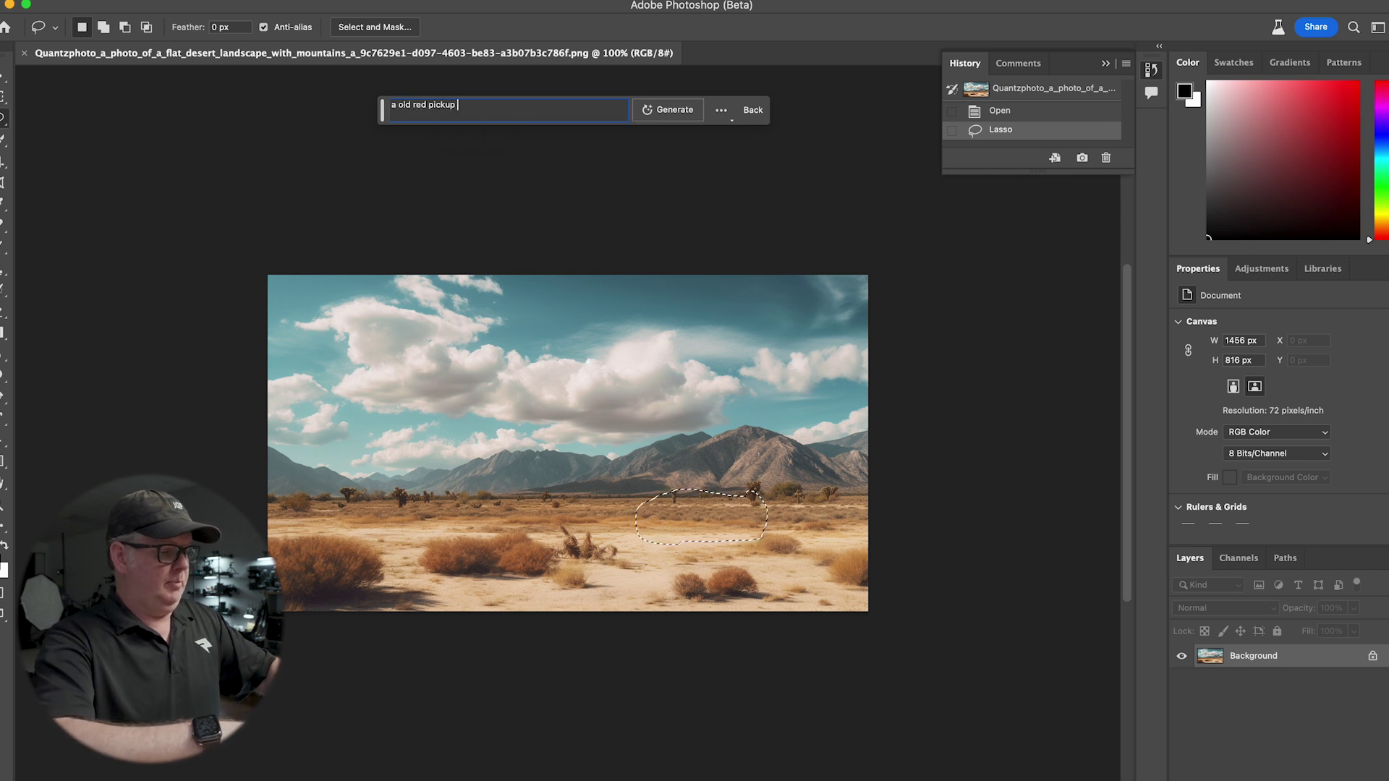
{"action": "type", "text": "truck"}
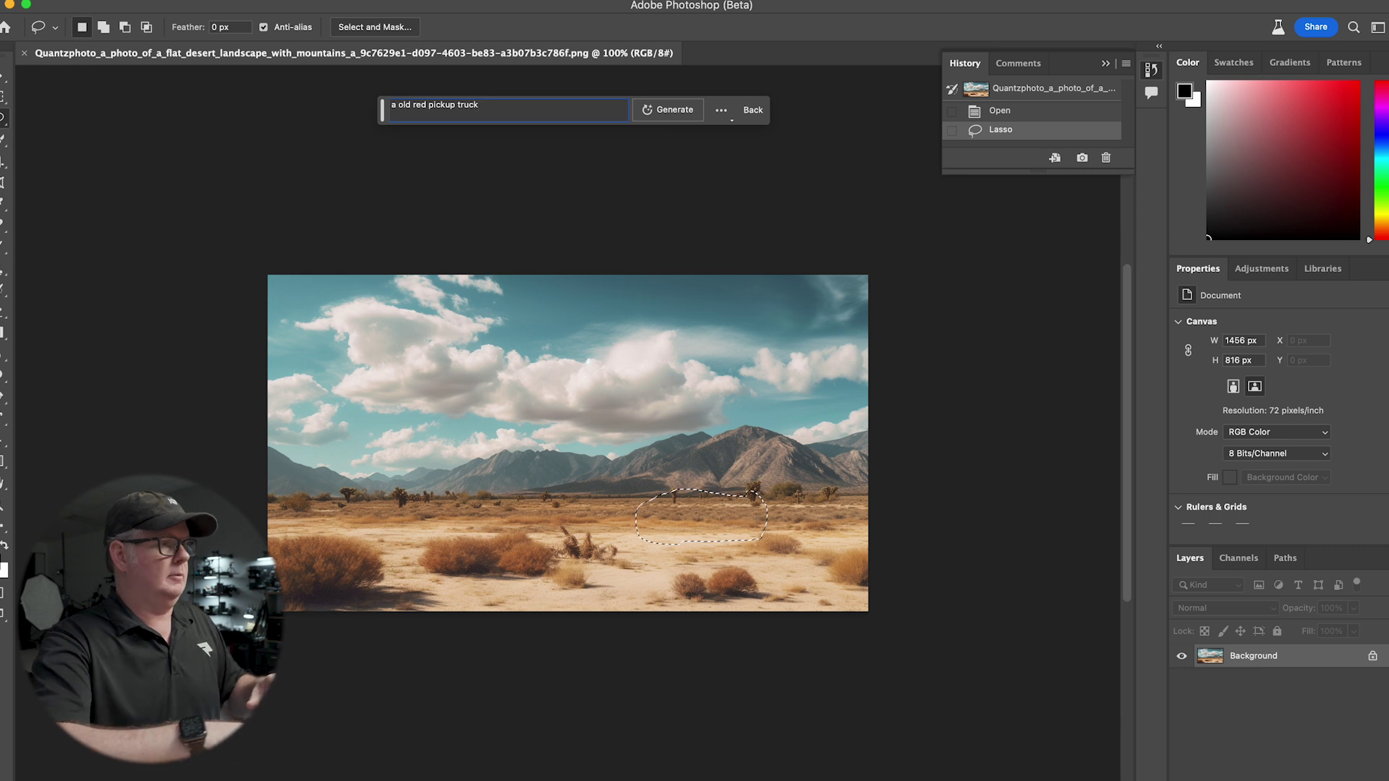
{"action": "left_click", "coordinate": [671, 110]}
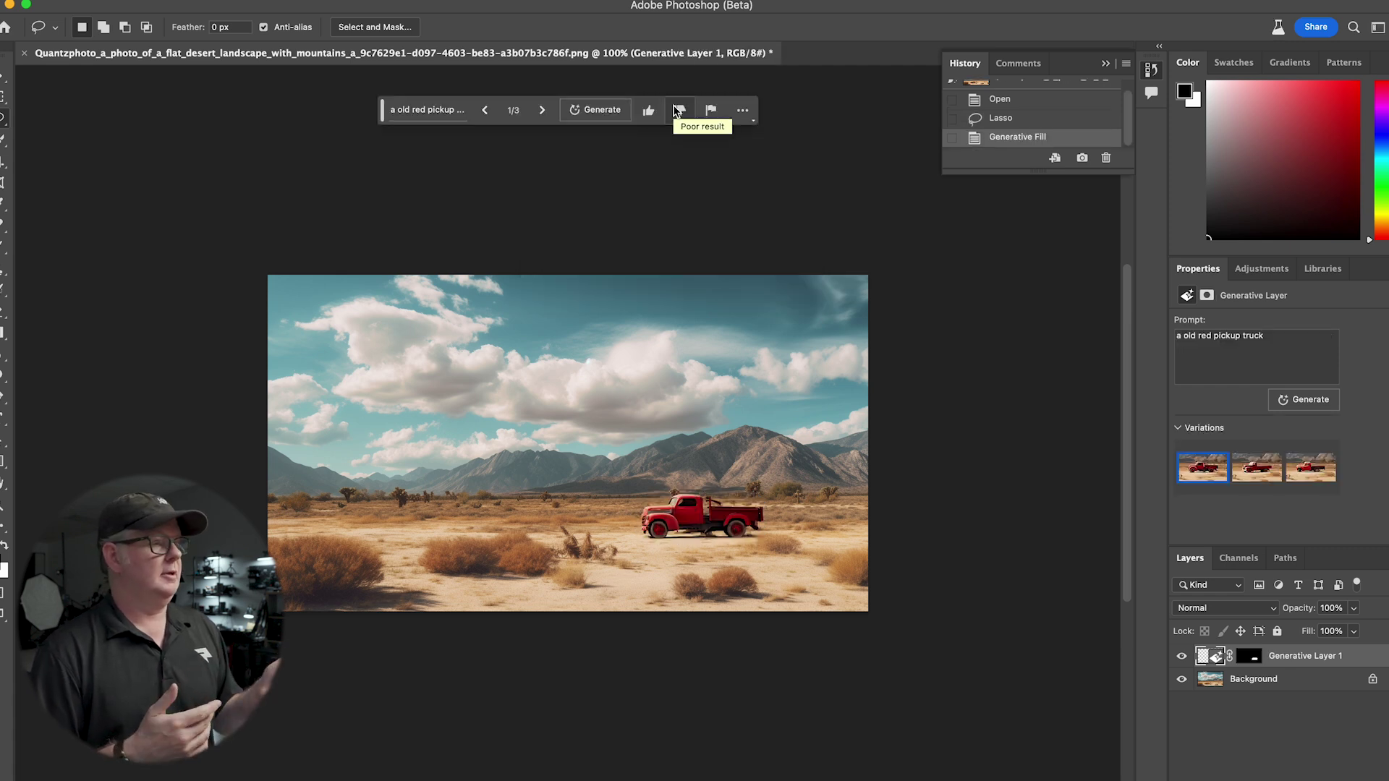
- Review the second and third variations of the pickup truck and return to the first
{"action": "left_click", "coordinate": [1256, 472]}
{"action": "left_click", "coordinate": [1309, 476]}
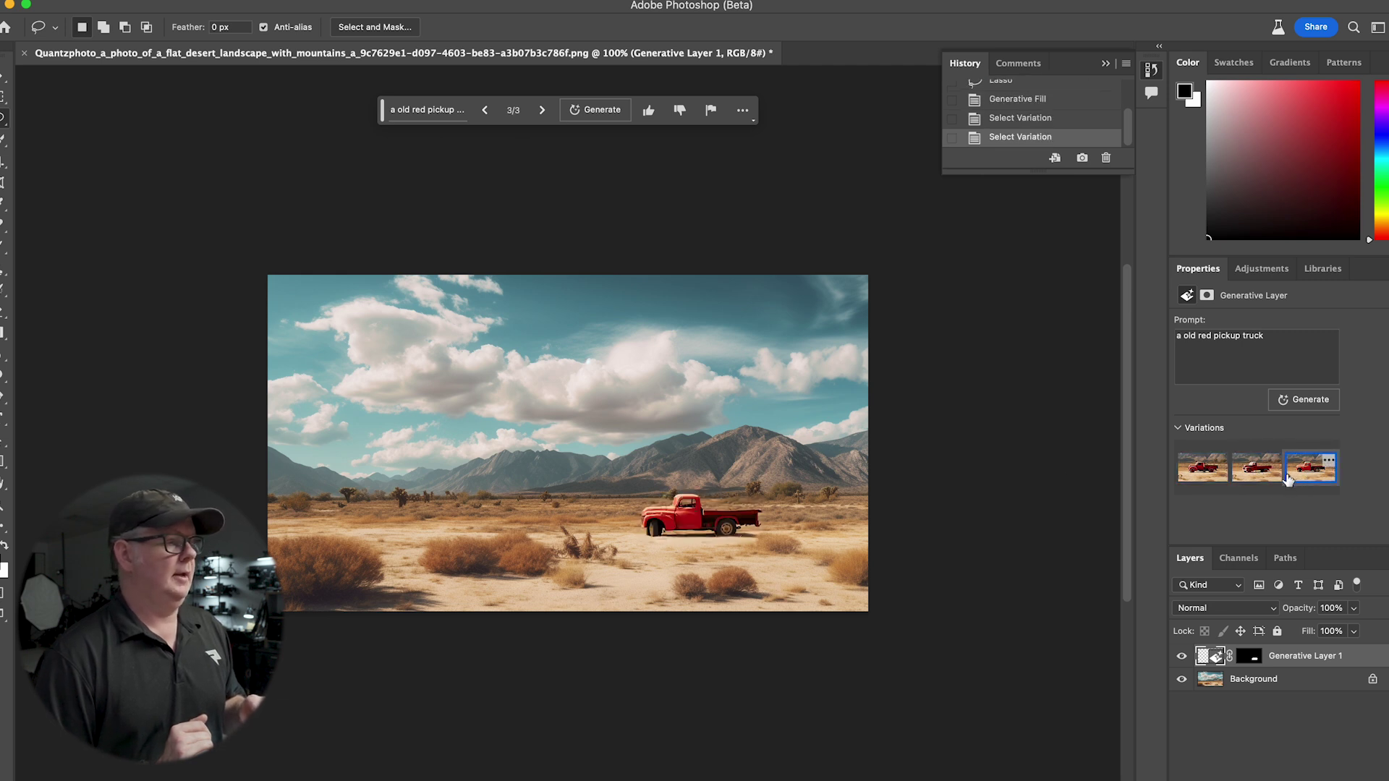
{"action": "left_click", "coordinate": [1206, 470]}
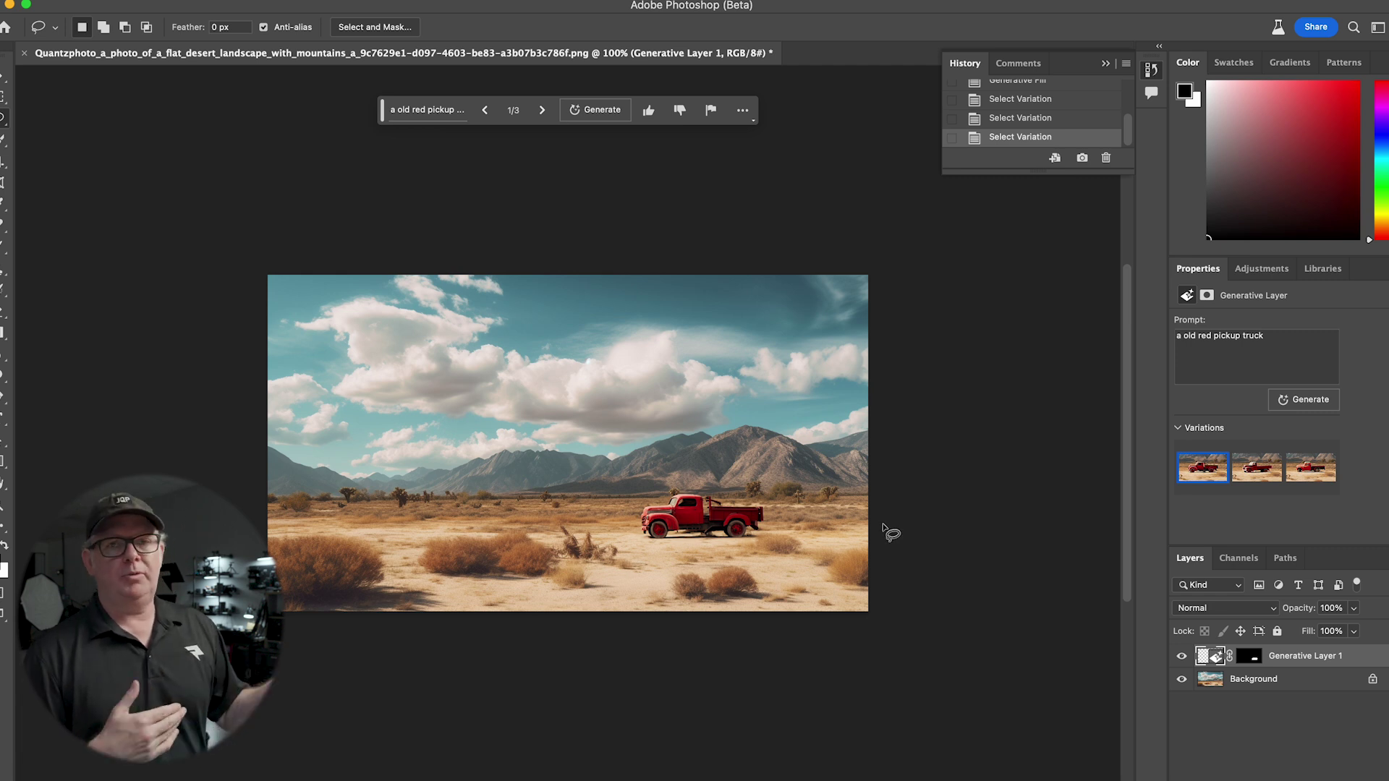
- Lasso the lower-right desert foreground below the truck and fill it using Generative Fill with the prompt "slow moving river"
{"action": "left_click_drag", "start_coordinate": [882, 526], "coordinate": [853, 538]}
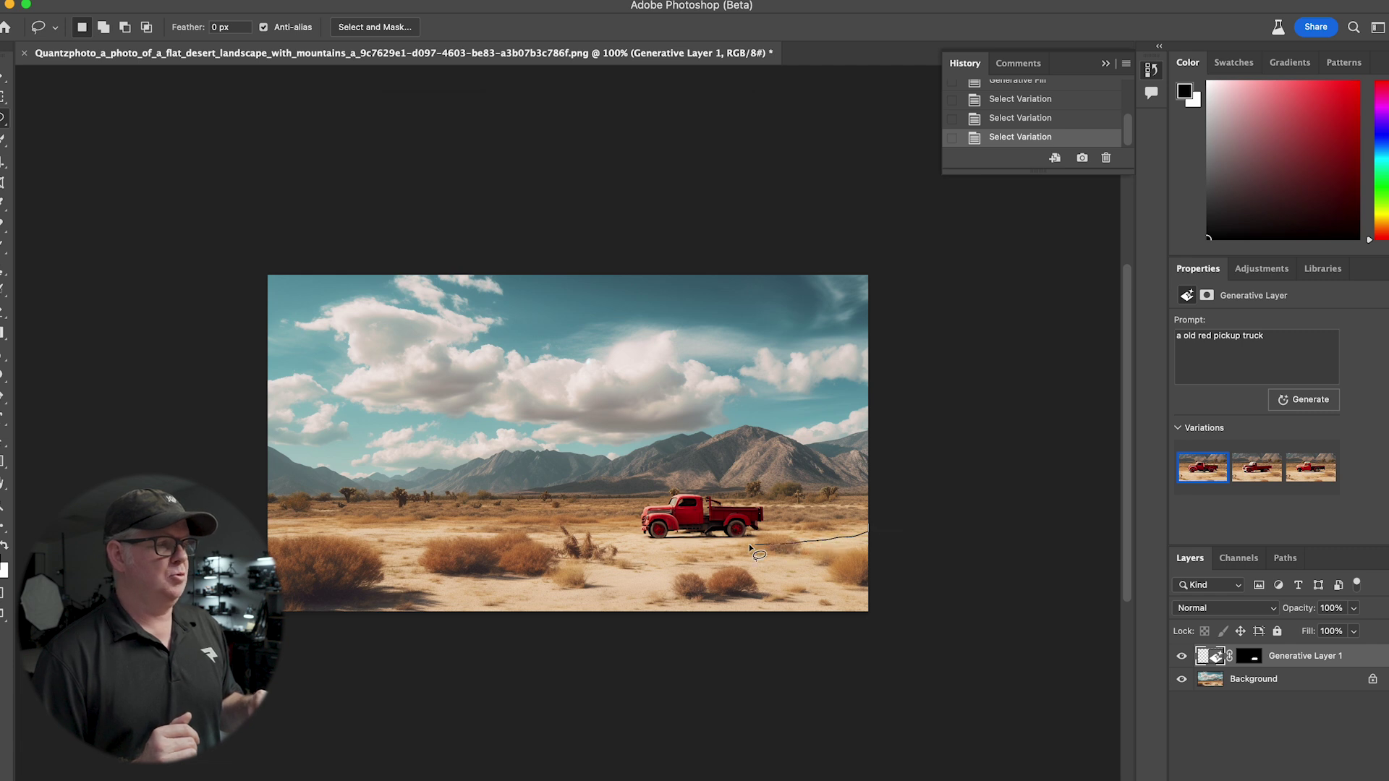
{"action": "left_click_drag", "start_coordinate": [724, 550], "coordinate": [669, 555]}
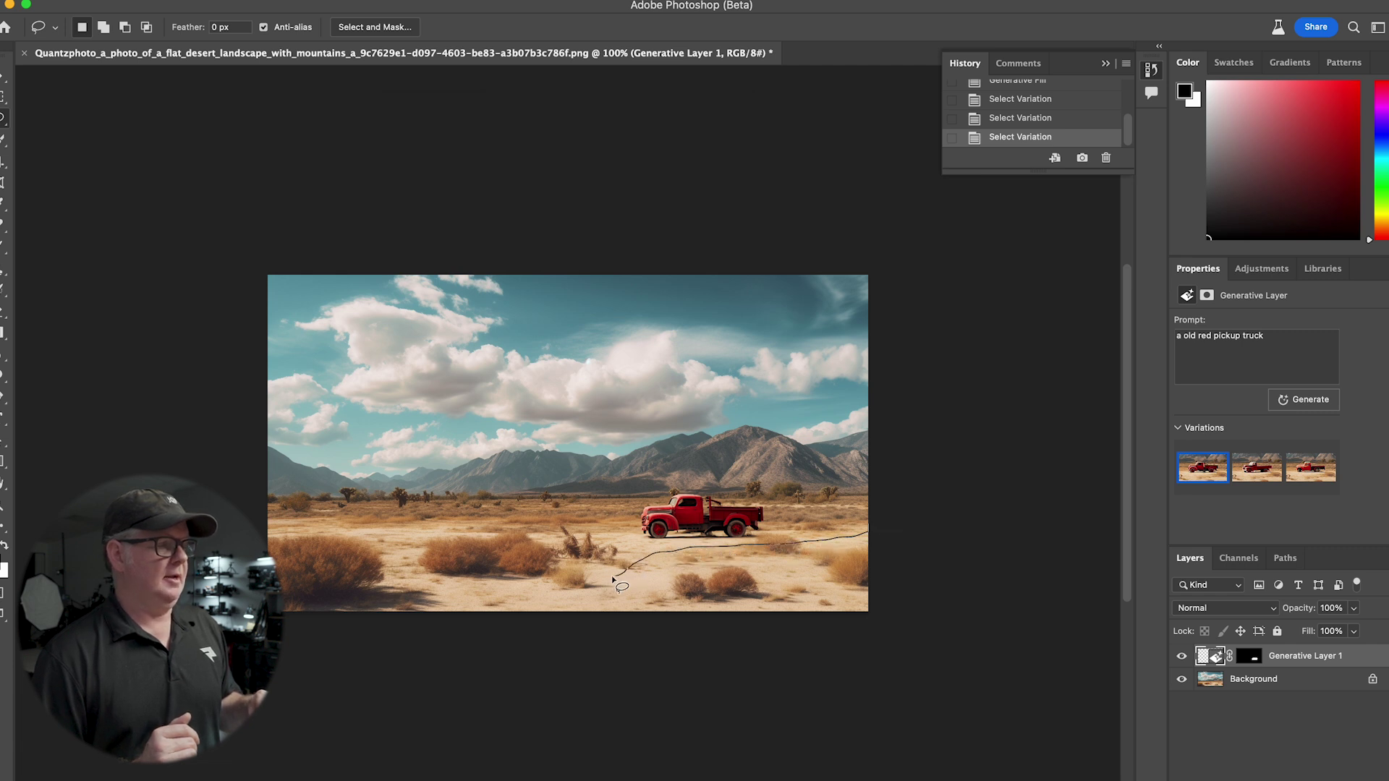
{"action": "mouse_move", "coordinate": [583, 579]}
{"action": "left_mouse_down"}
{"action": "mouse_move", "coordinate": [501, 594]}
{"action": "mouse_move", "coordinate": [478, 613]}
{"action": "mouse_move", "coordinate": [860, 626]}
{"action": "mouse_move", "coordinate": [875, 619]}
{"action": "mouse_move", "coordinate": [875, 543]}
{"action": "left_mouse_up"}
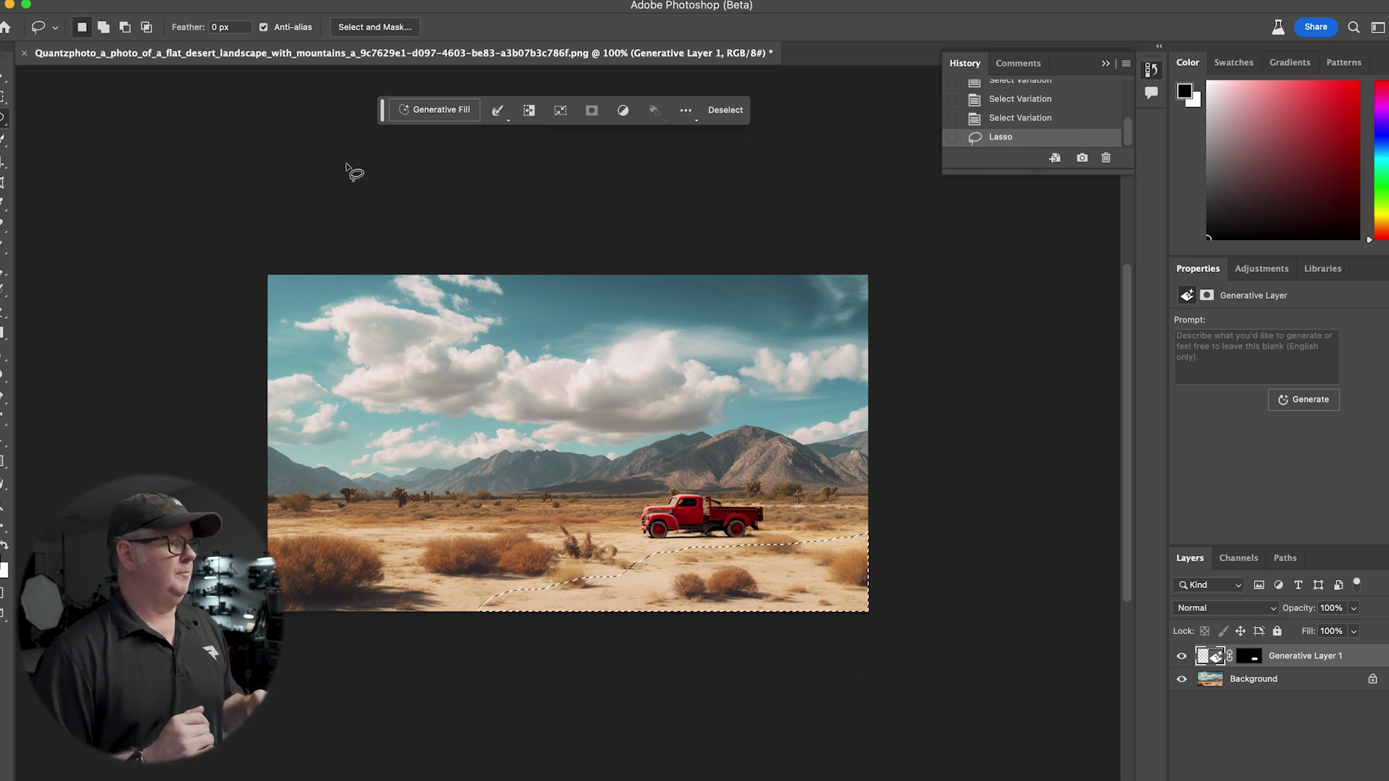
{"action": "left_click", "coordinate": [456, 110]}
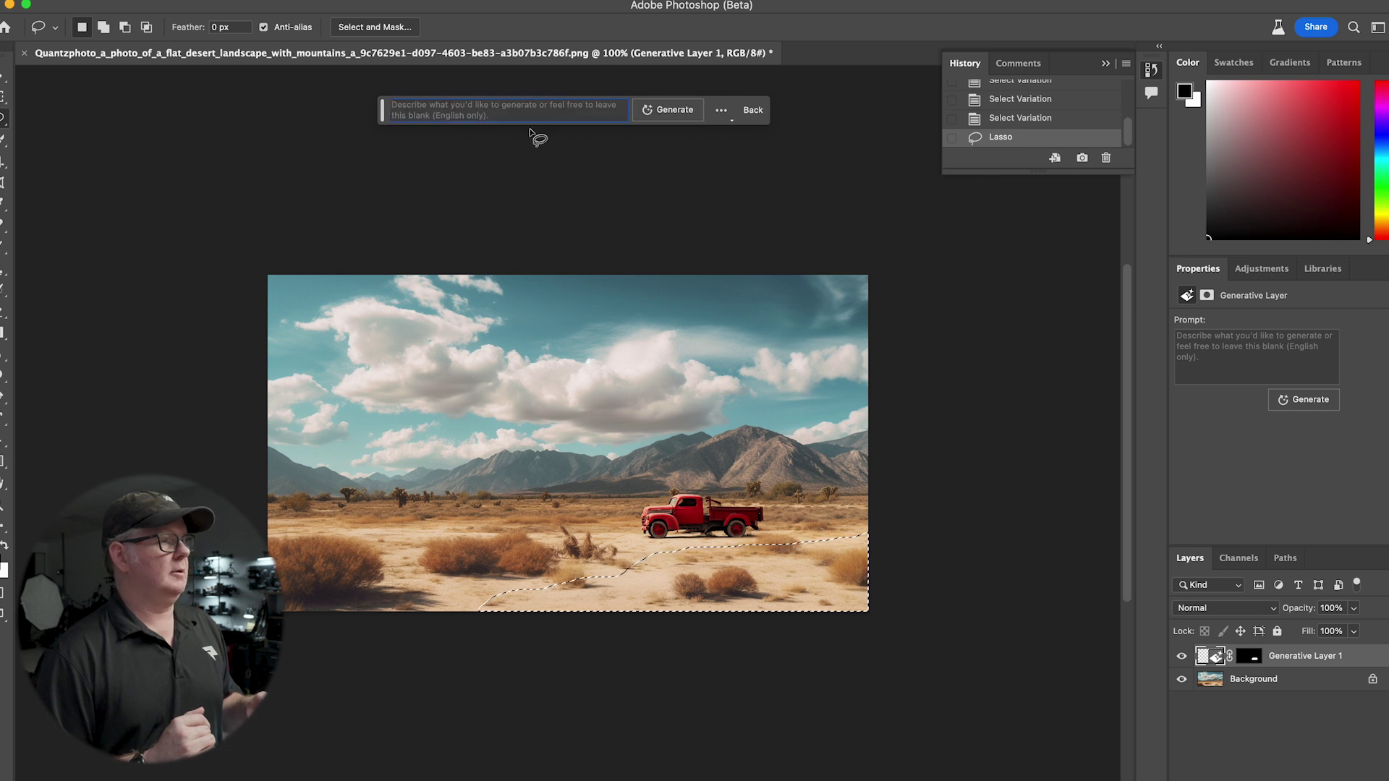
{"action": "type", "text": "slow moving river"}
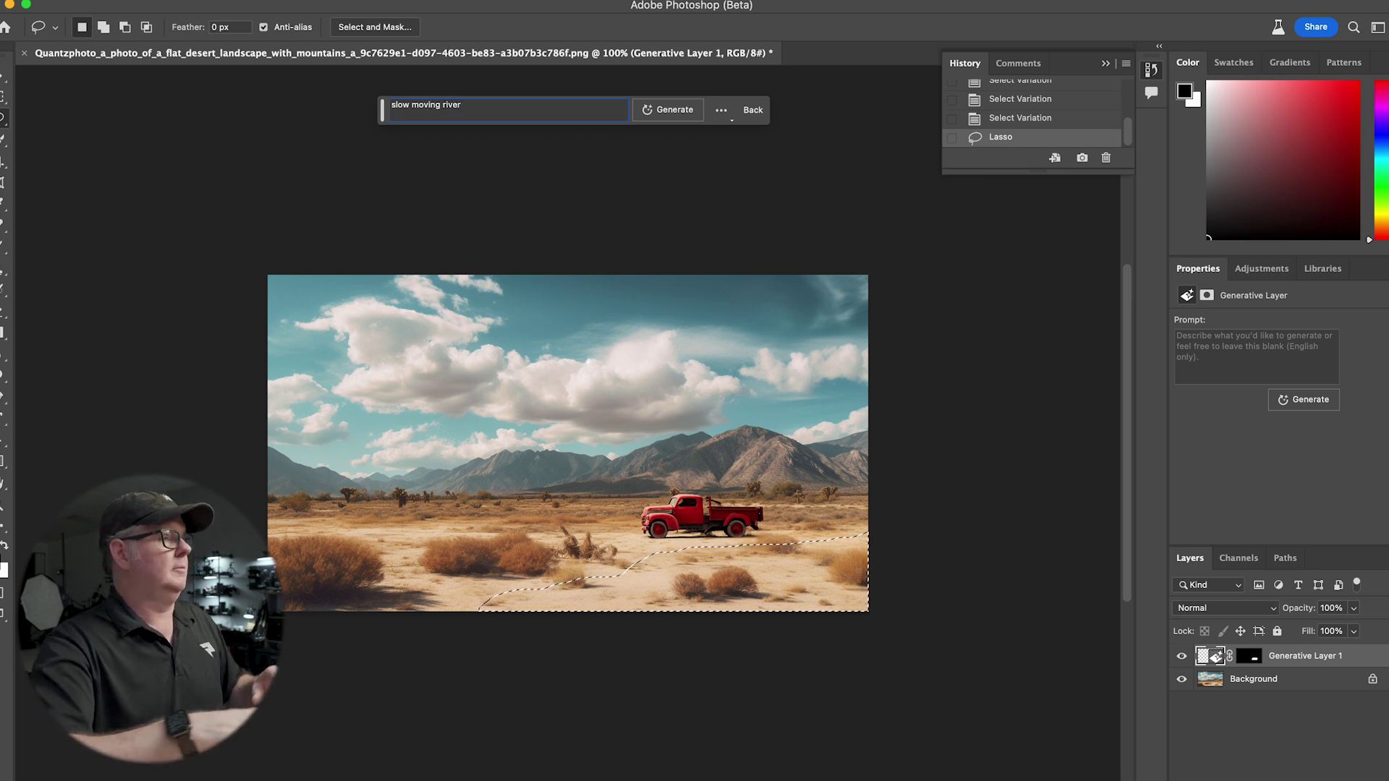
{"action": "left_click", "coordinate": [674, 111]}
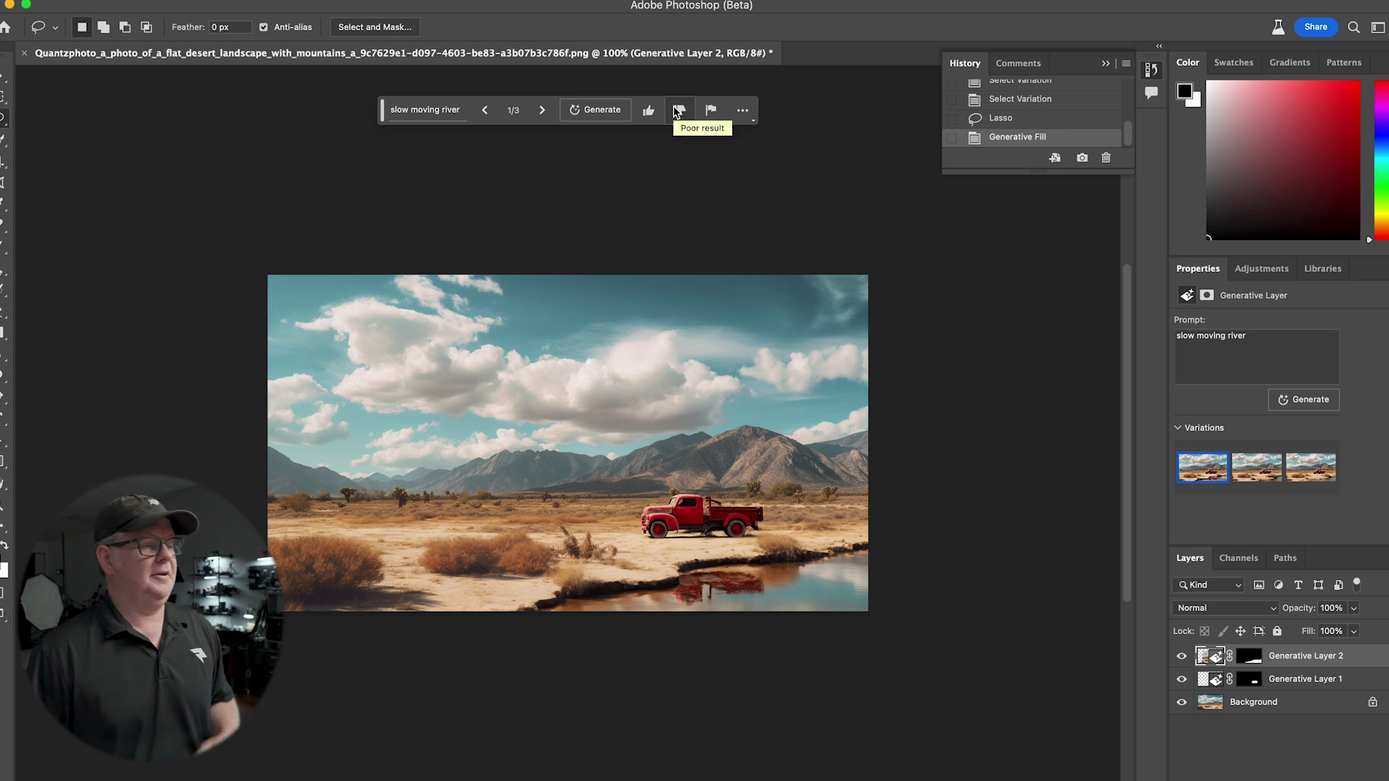
{"action": "key", "text": "super+equal"}
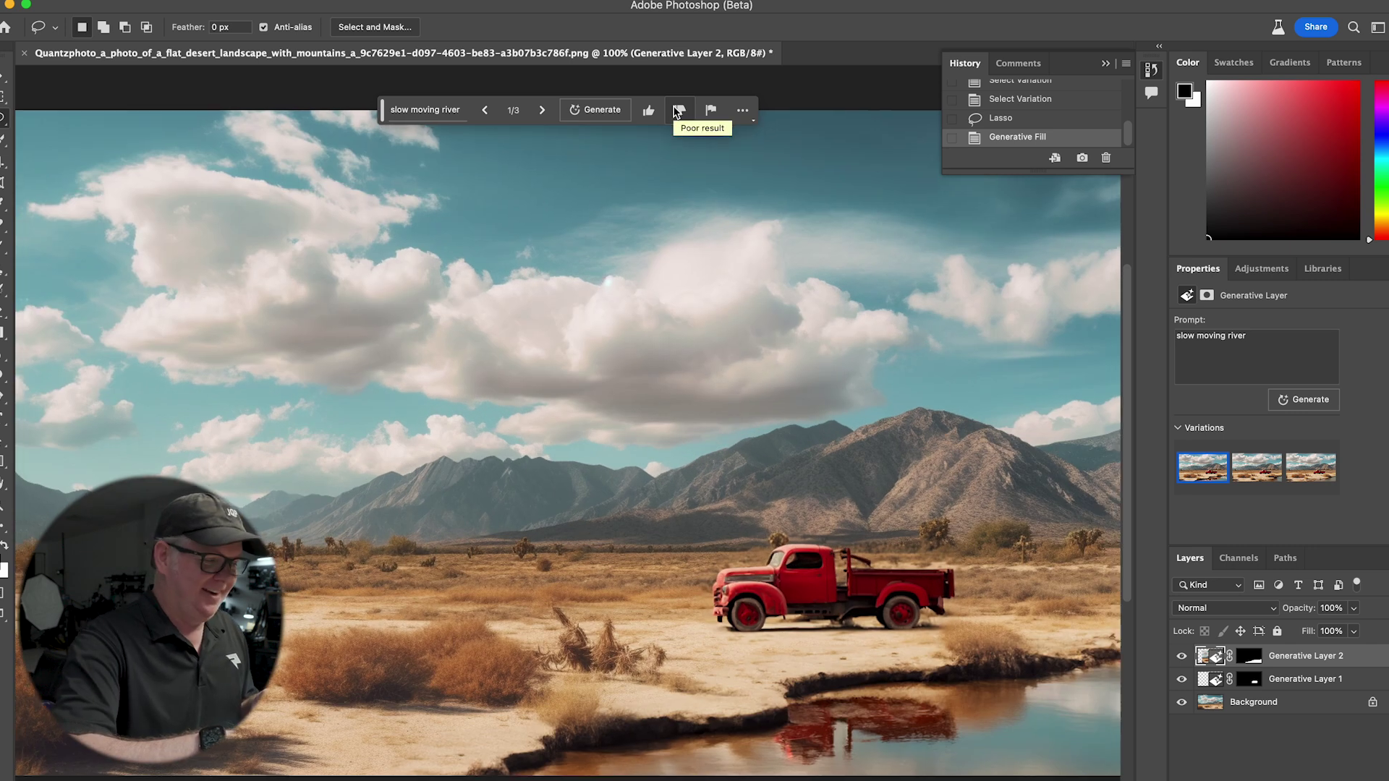
{"action": "scroll", "coordinate": [846, 496], "scroll_direction": "down", "scroll_amount": 3}
{"action": "scroll", "coordinate": [846, 496], "scroll_direction": "right", "scroll_amount": 3}
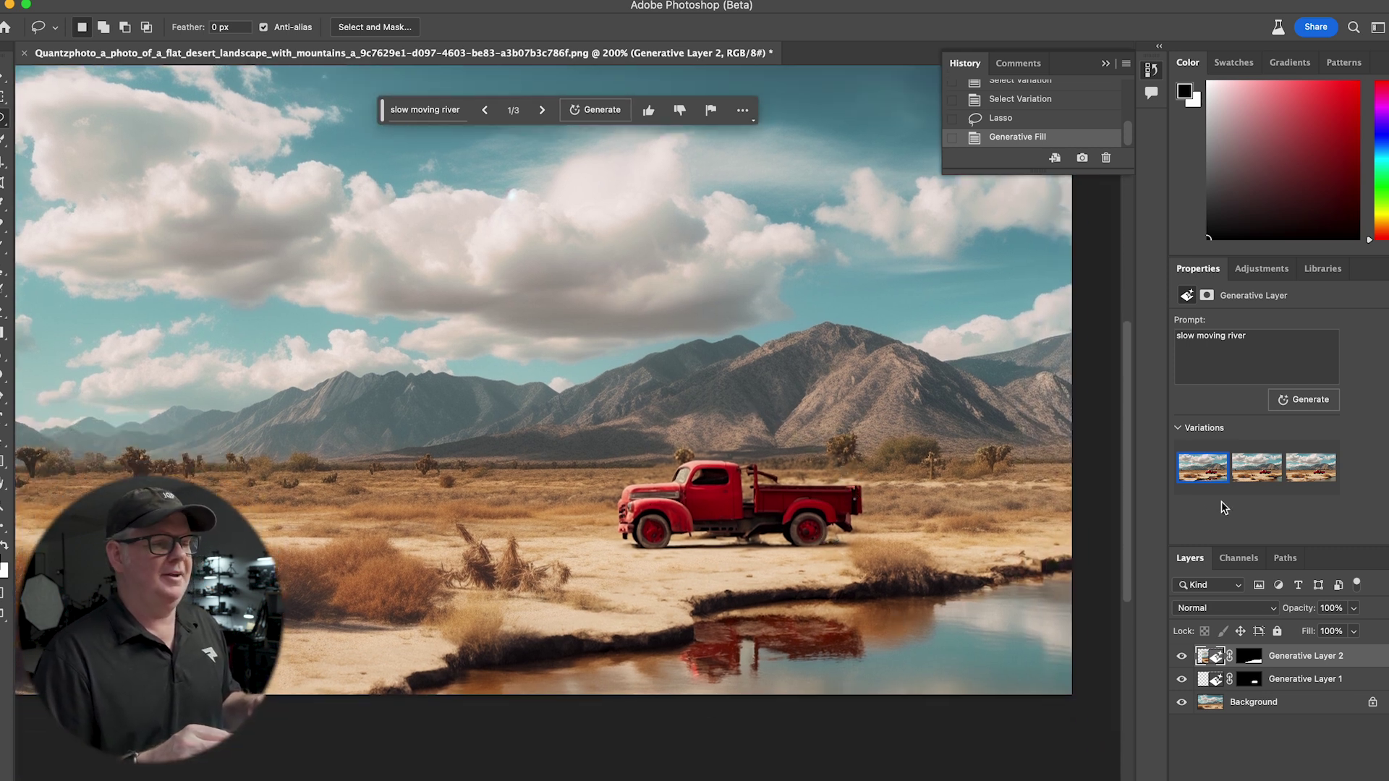
- Review the second and third variations of the generated river and return to the first
{"action": "left_click", "coordinate": [1265, 472]}
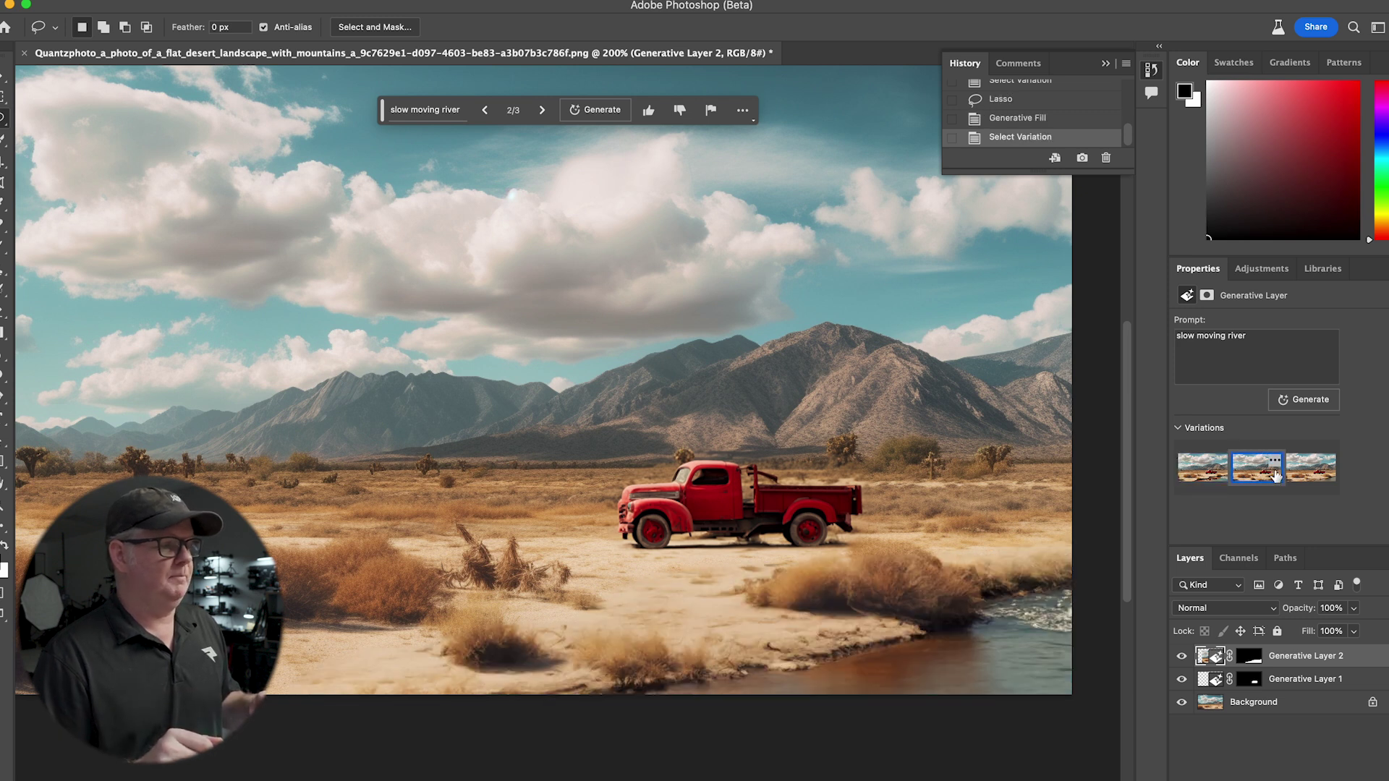
{"action": "left_click", "coordinate": [1308, 476]}
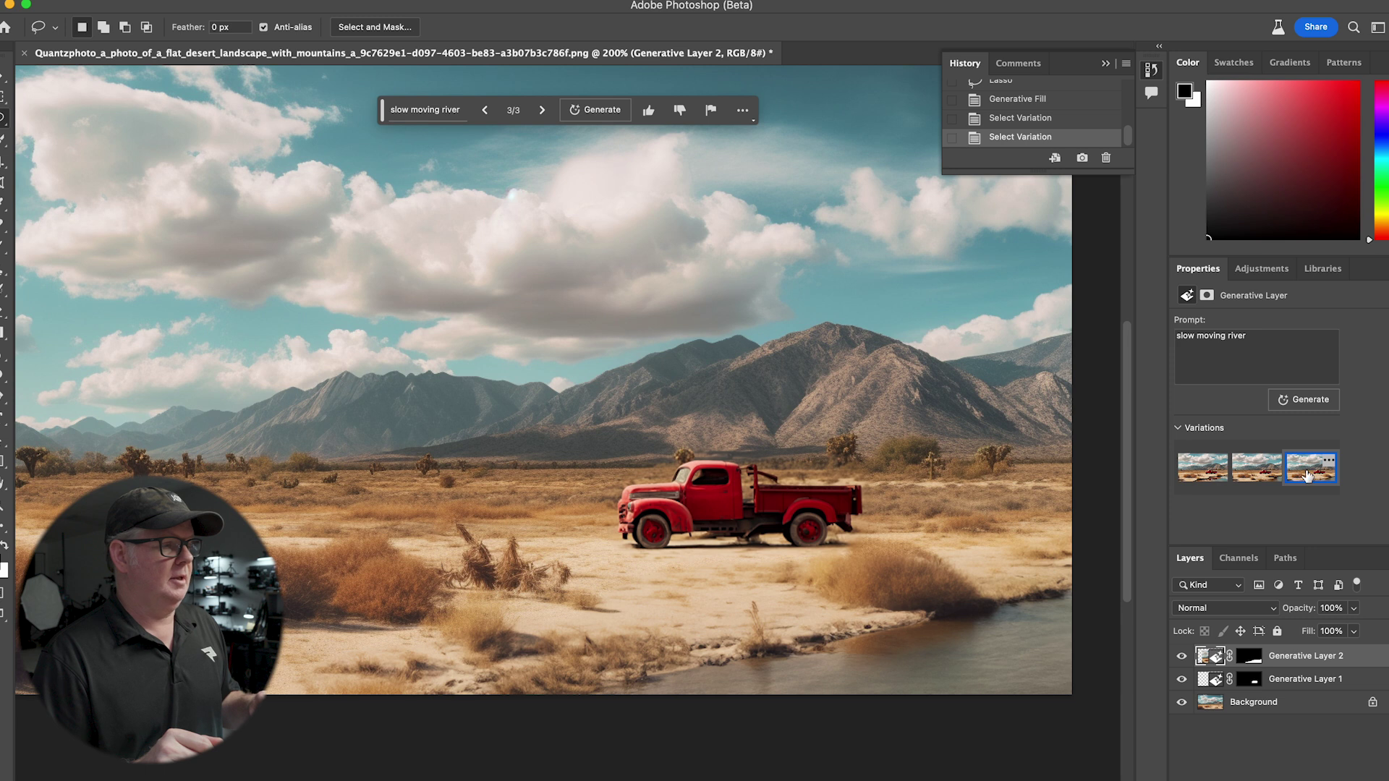
{"action": "left_click", "coordinate": [1201, 474]}
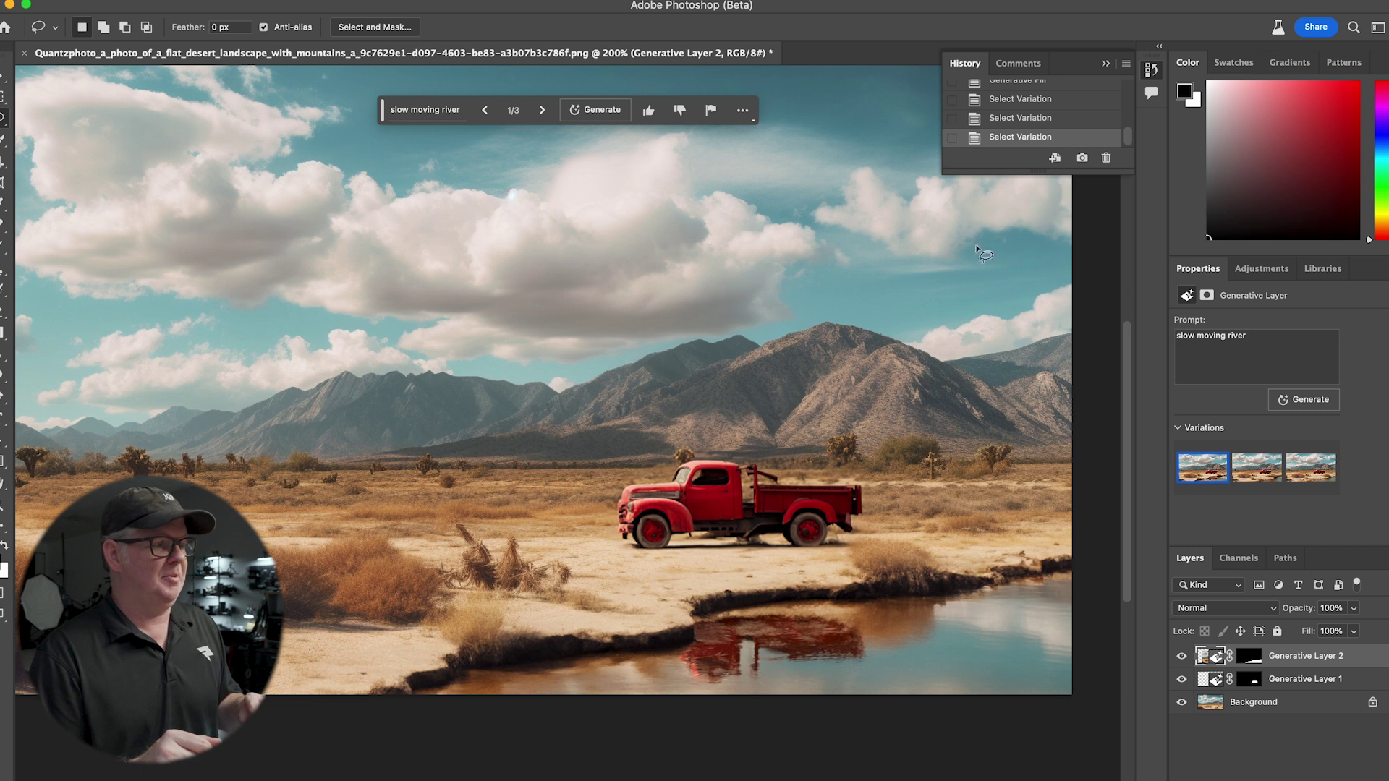
- Examine the generated river and the truck's reflection in the water
{"action": "scroll", "coordinate": [821, 579], "scroll_direction": "left", "scroll_amount": 5}
{"action": "scroll", "coordinate": [822, 579], "scroll_direction": "up", "scroll_amount": 2}
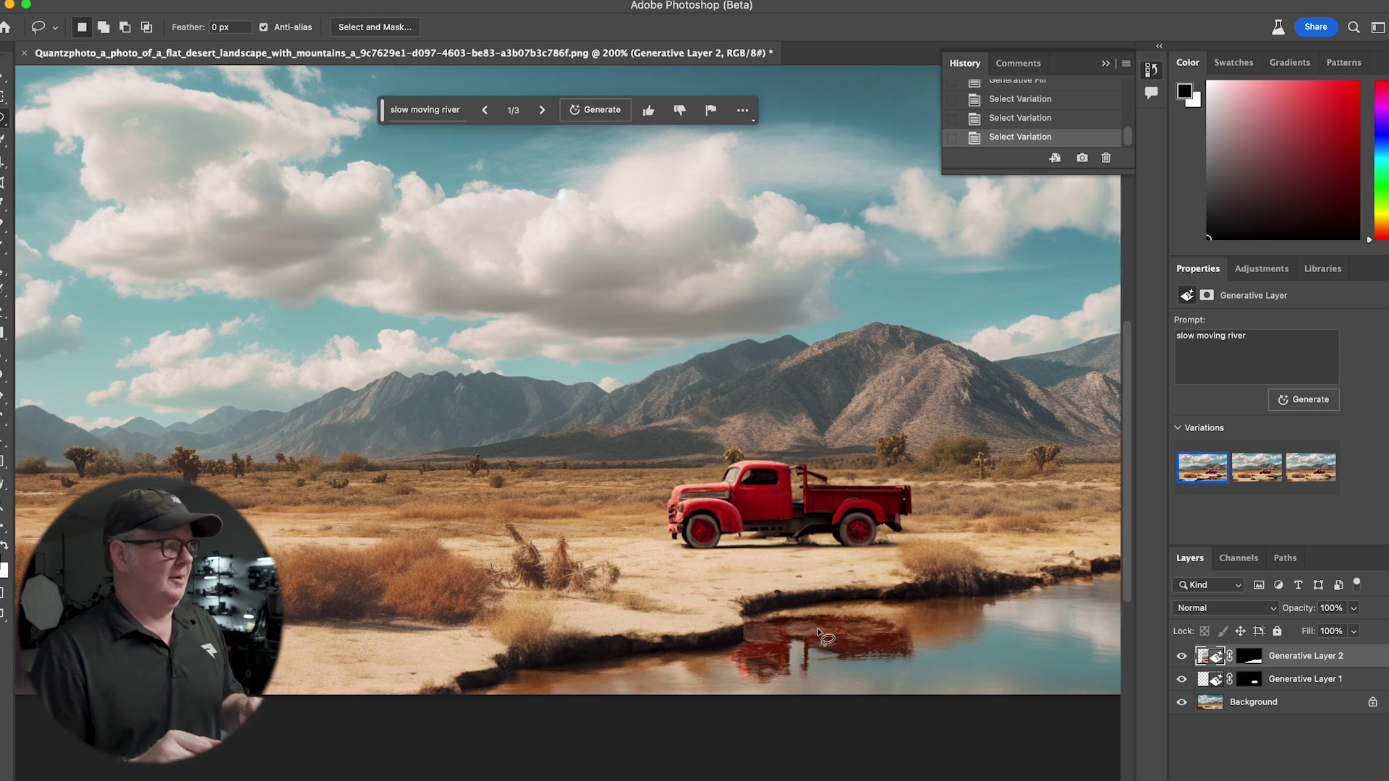
{"action": "scroll", "coordinate": [825, 636], "scroll_direction": "right", "scroll_amount": 2}
{"action": "scroll", "coordinate": [825, 637], "scroll_direction": "down", "scroll_amount": 1}
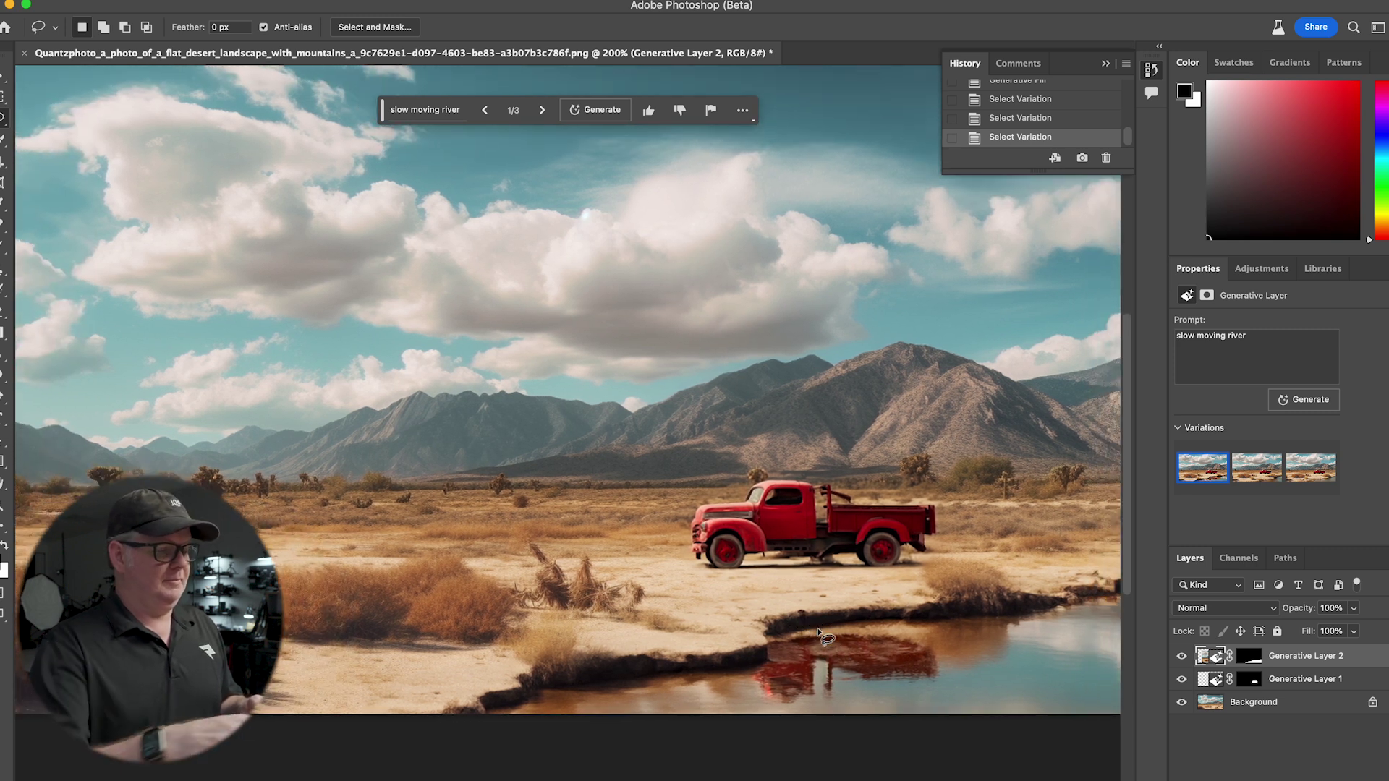
{"action": "key", "text": "h"}
{"action": "left_click", "coordinate": [819, 636]}
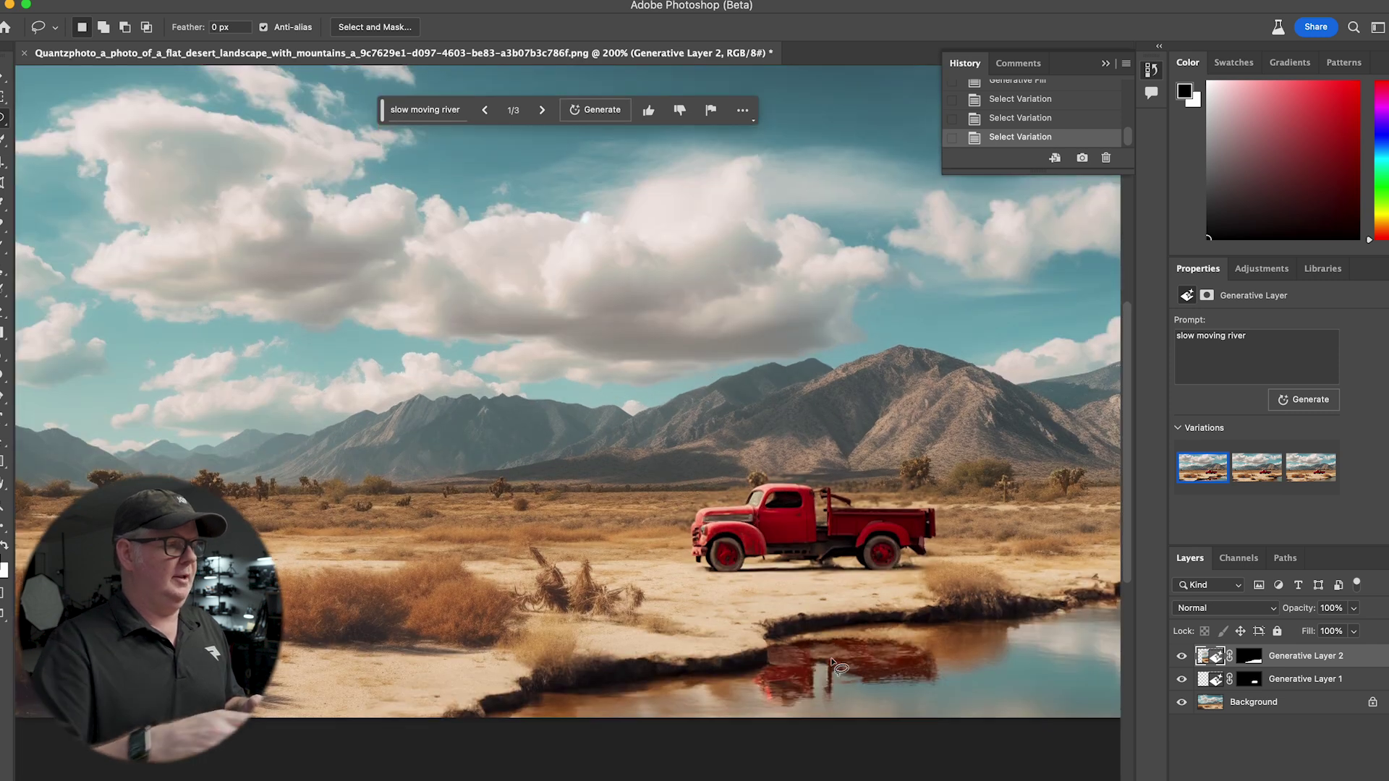
{"action": "scroll", "coordinate": [833, 663], "scroll_direction": "left", "scroll_amount": 3}
{"action": "scroll", "coordinate": [833, 663], "scroll_direction": "down", "scroll_amount": 1}
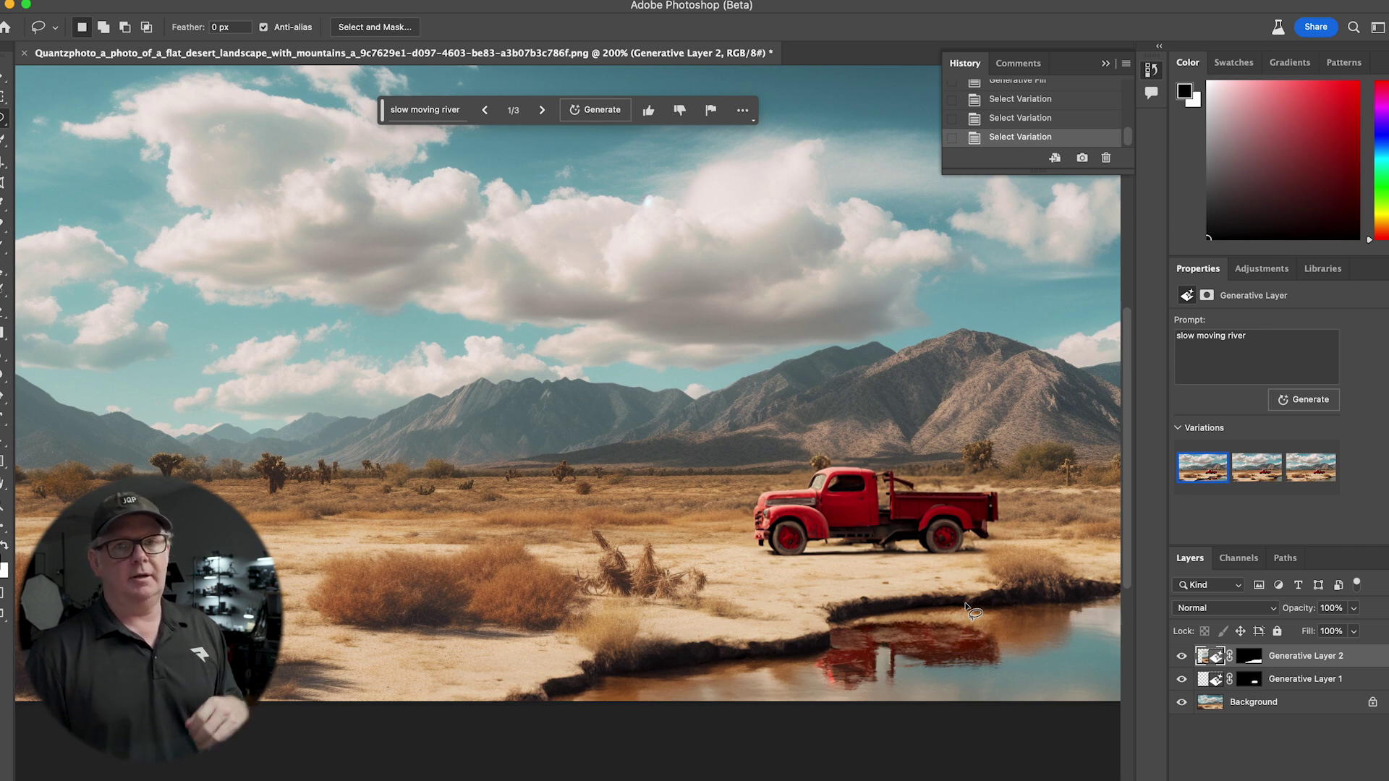
- Lasso a wide oval across the clouds in the upper-left sky and fill it using Generative Fill with the prompt "flock of birds in flight"
{"action": "scroll", "coordinate": [1011, 599], "scroll_direction": "up", "scroll_amount": 3}
{"action": "scroll", "coordinate": [1010, 599], "scroll_direction": "left", "scroll_amount": 3}
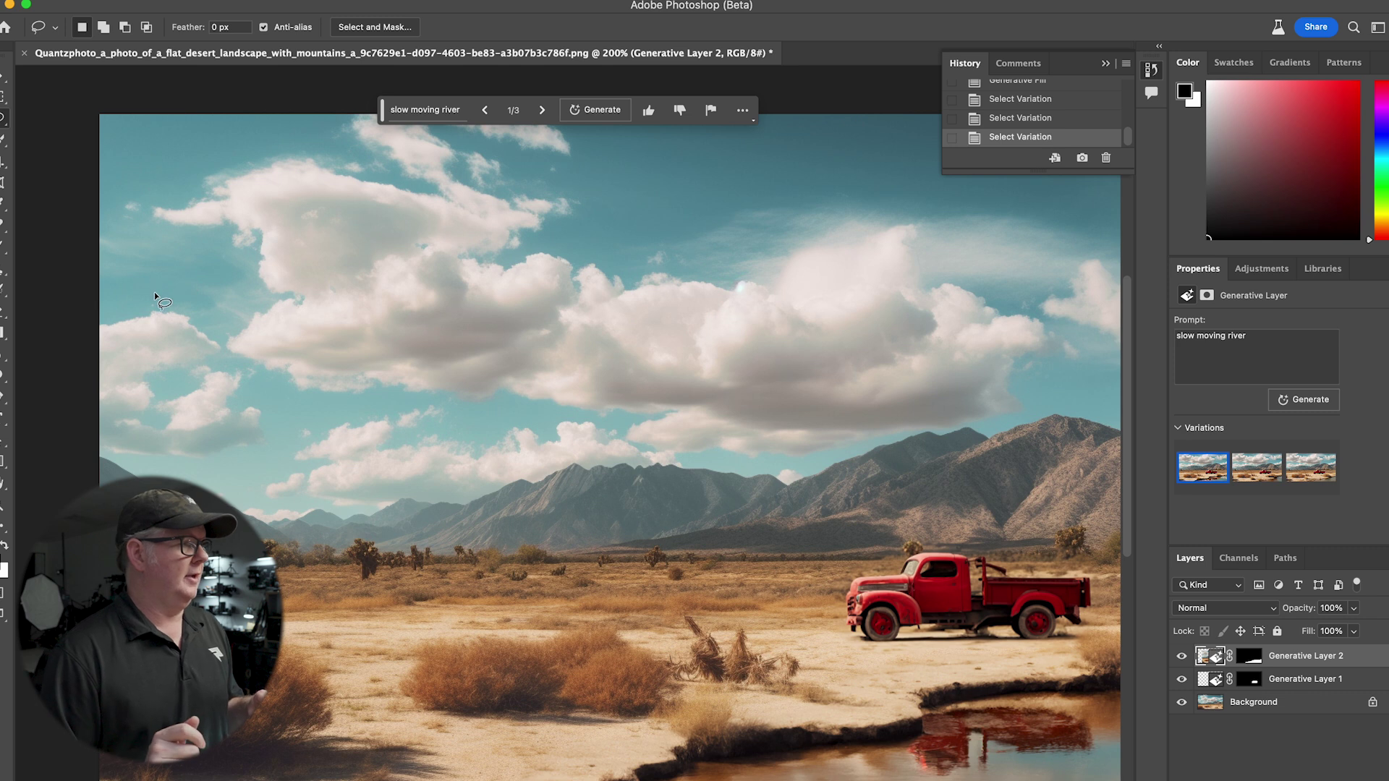
{"action": "mouse_move", "coordinate": [151, 287]}
{"action": "left_mouse_down"}
{"action": "mouse_move", "coordinate": [331, 270]}
{"action": "mouse_move", "coordinate": [425, 280]}
{"action": "mouse_move", "coordinate": [490, 341]}
{"action": "mouse_move", "coordinate": [486, 359]}
{"action": "mouse_move", "coordinate": [429, 377]}
{"action": "left_mouse_up"}
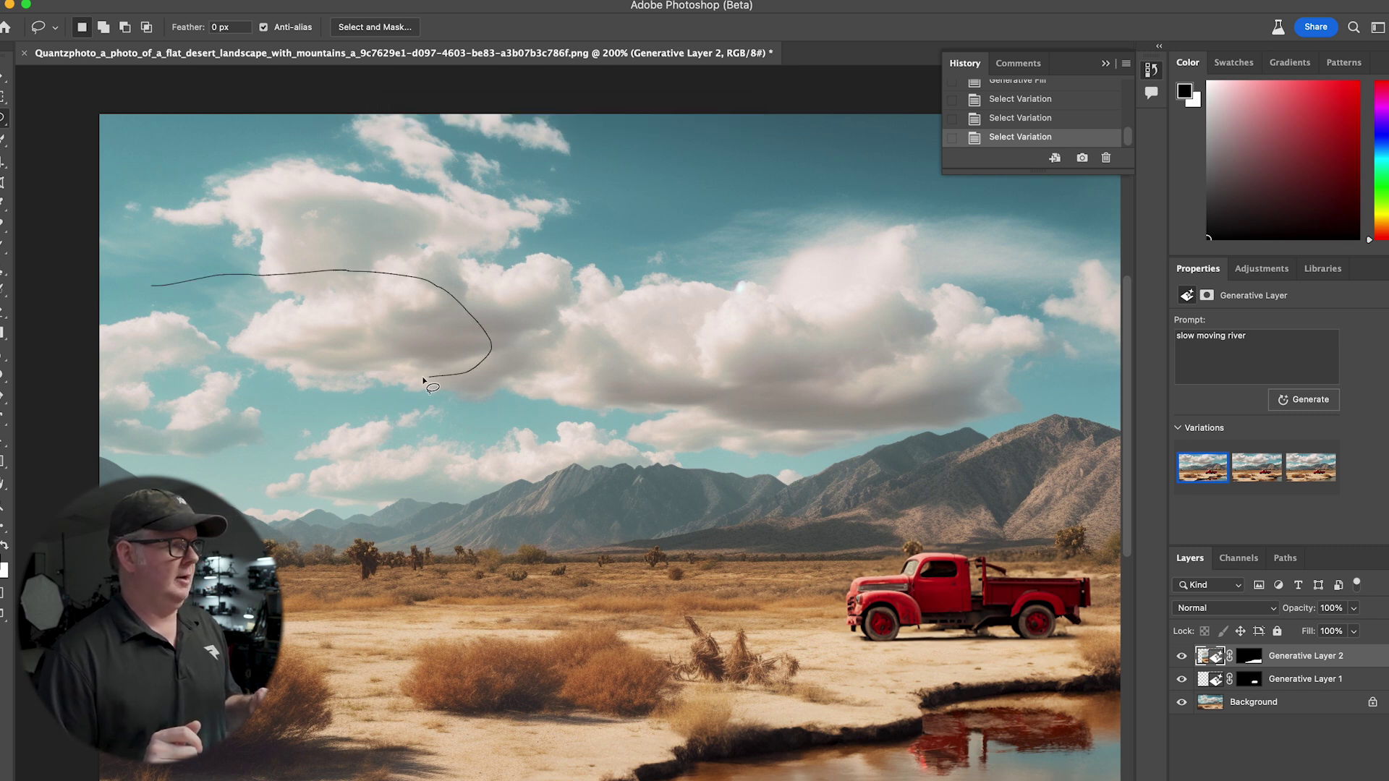
{"action": "left_click_drag", "start_coordinate": [331, 385], "coordinate": [191, 372]}
{"action": "left_click_drag", "start_coordinate": [115, 307], "coordinate": [159, 288]}
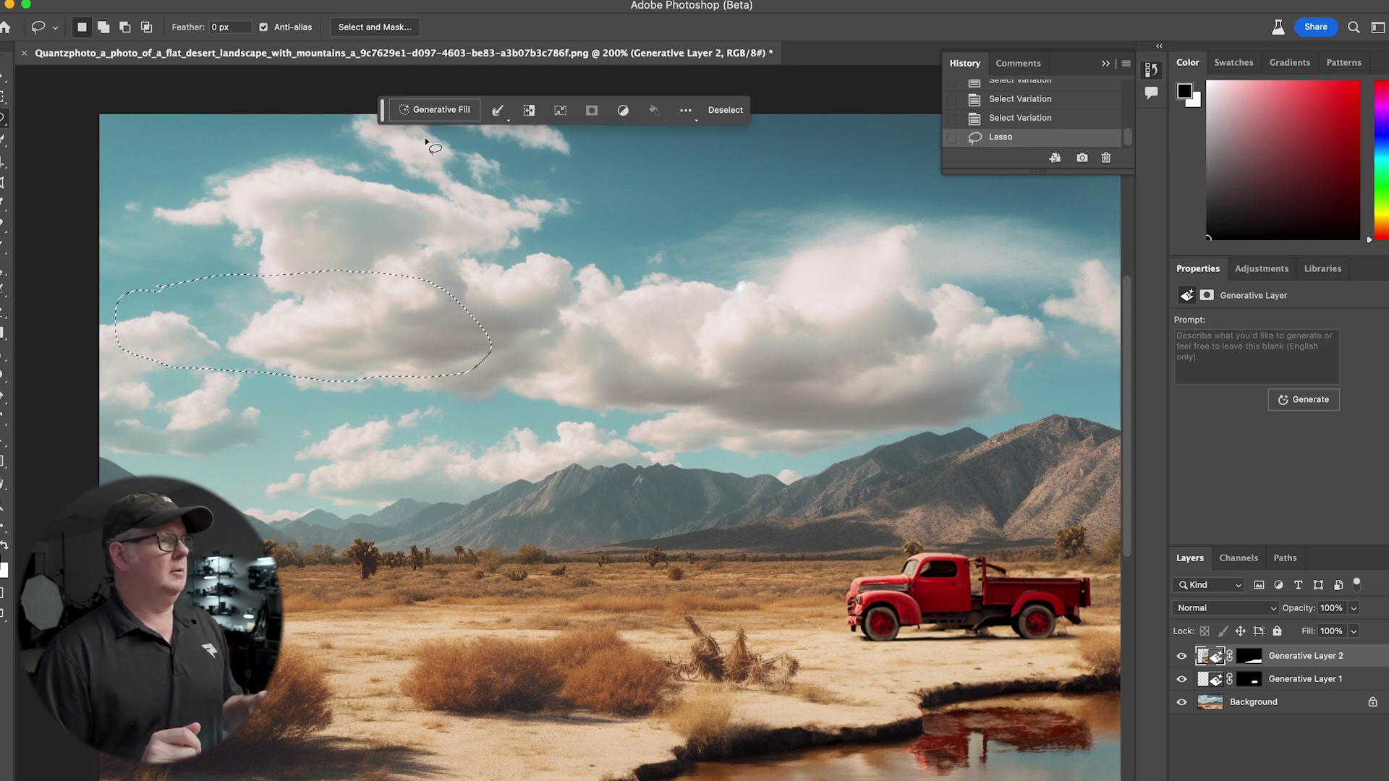
{"action": "left_click", "coordinate": [445, 110]}
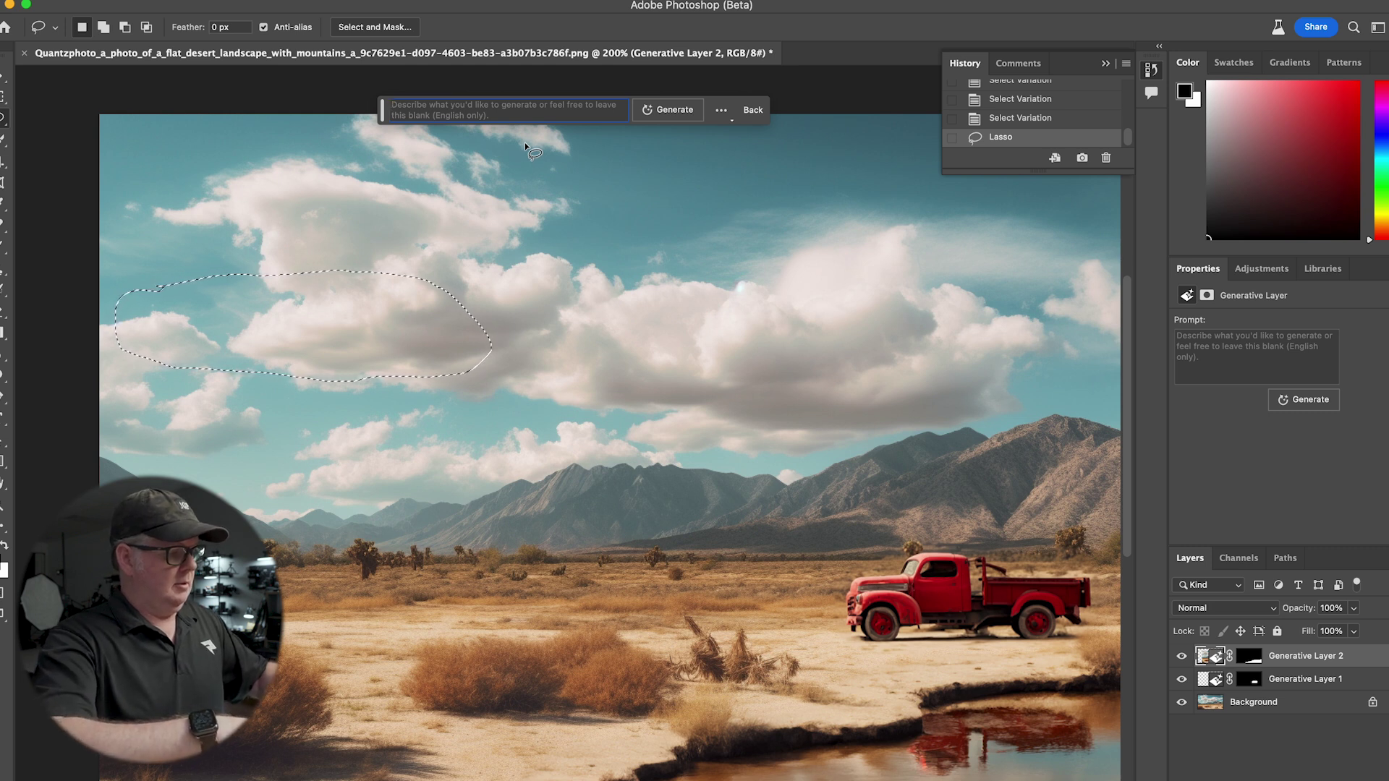
{"action": "type", "text": "flock of birds "}
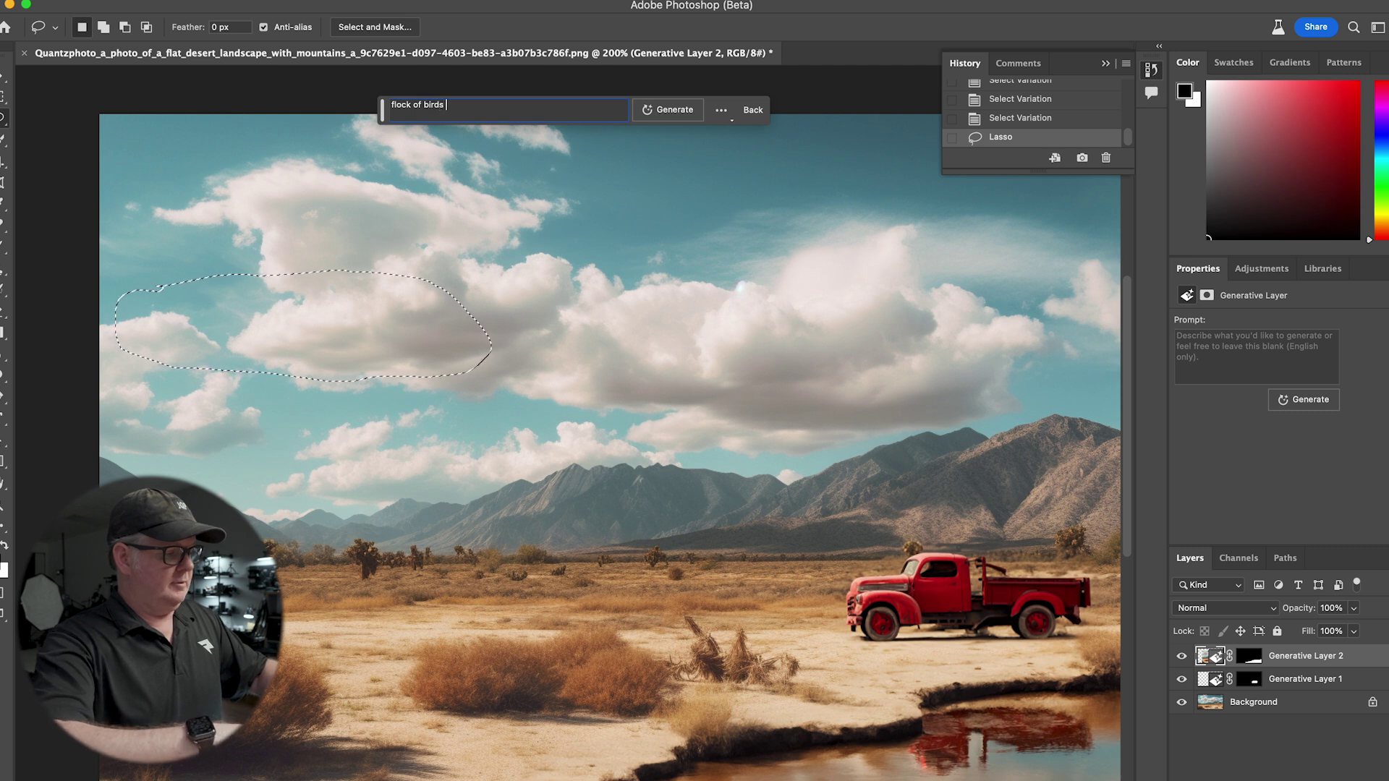
{"action": "type", "text": "in flight"}
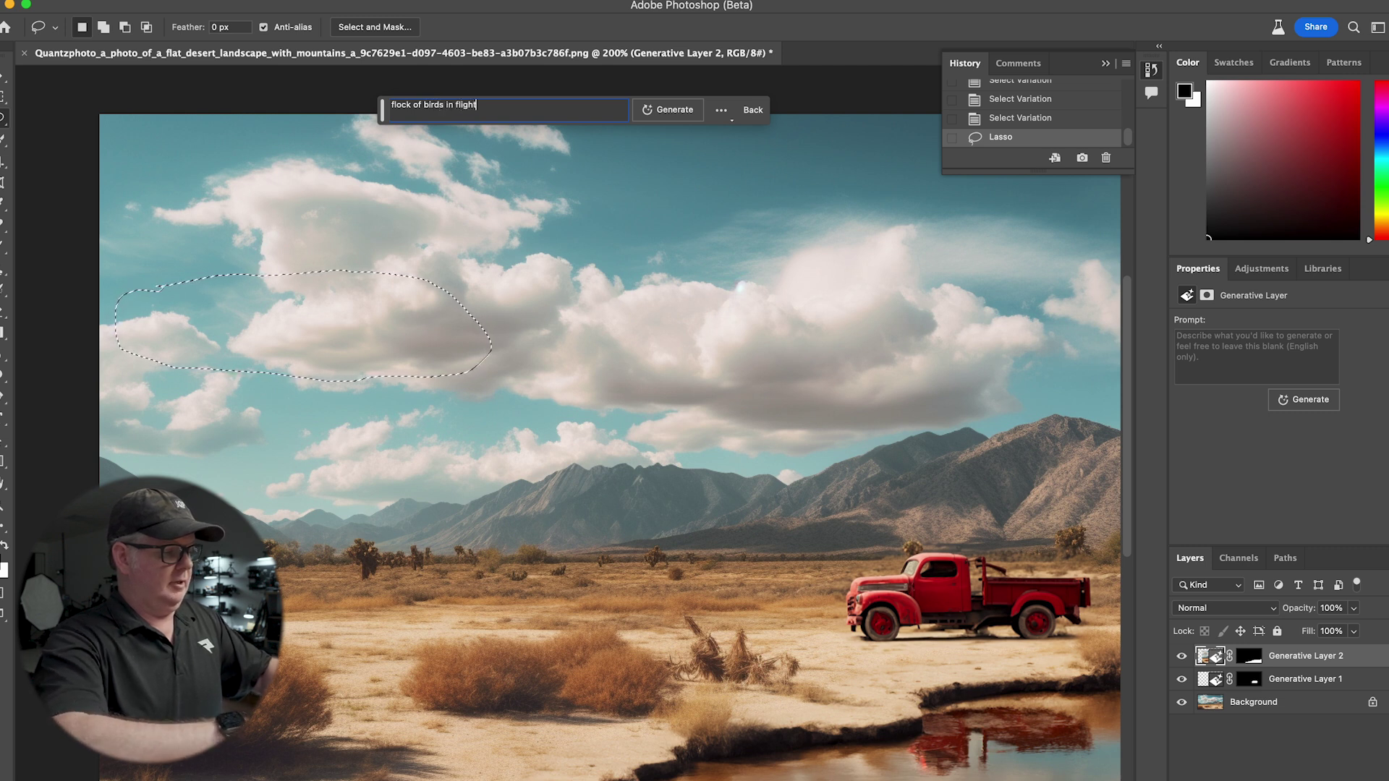
{"action": "left_click", "coordinate": [669, 110]}
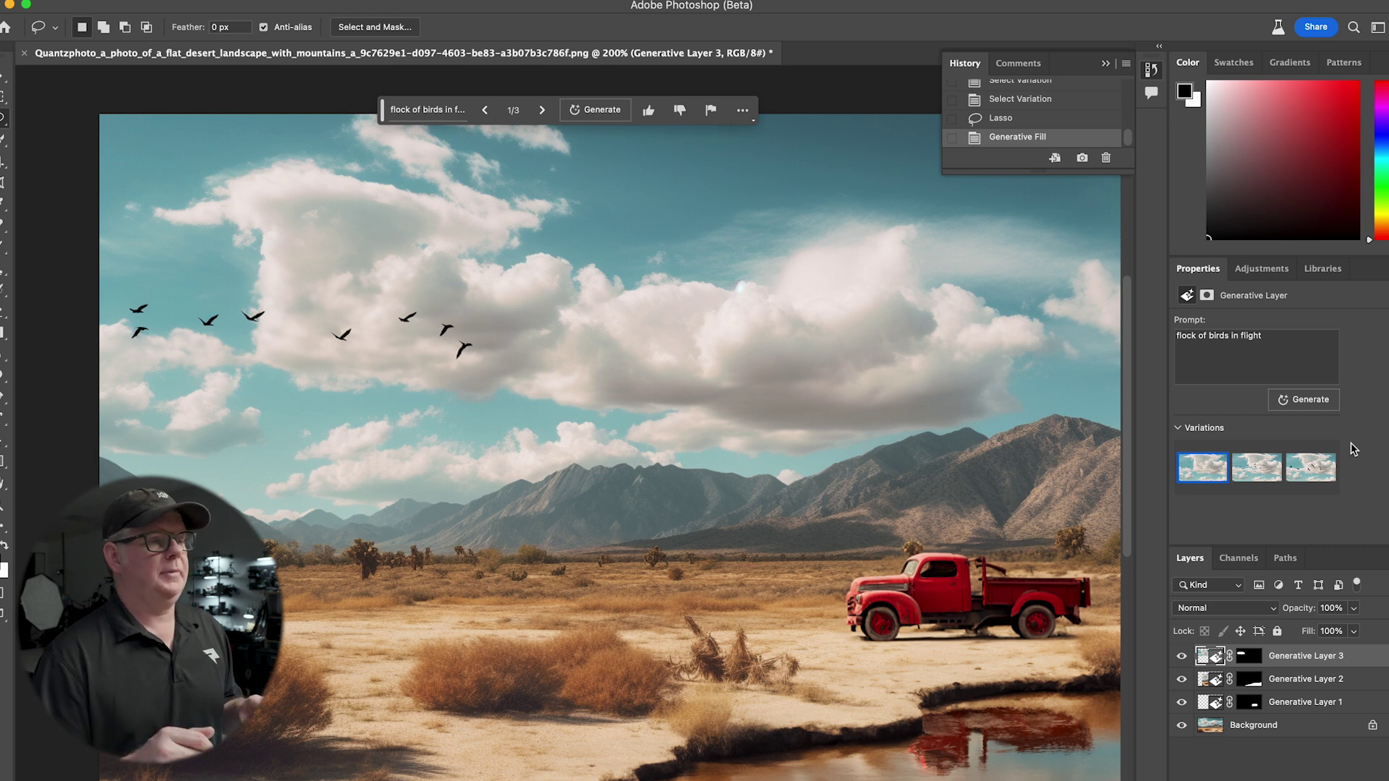
- Review the second and third variations of the bird flock, return to the first, and check the whole image
{"action": "left_click", "coordinate": [1259, 479]}
{"action": "left_click", "coordinate": [1311, 467]}
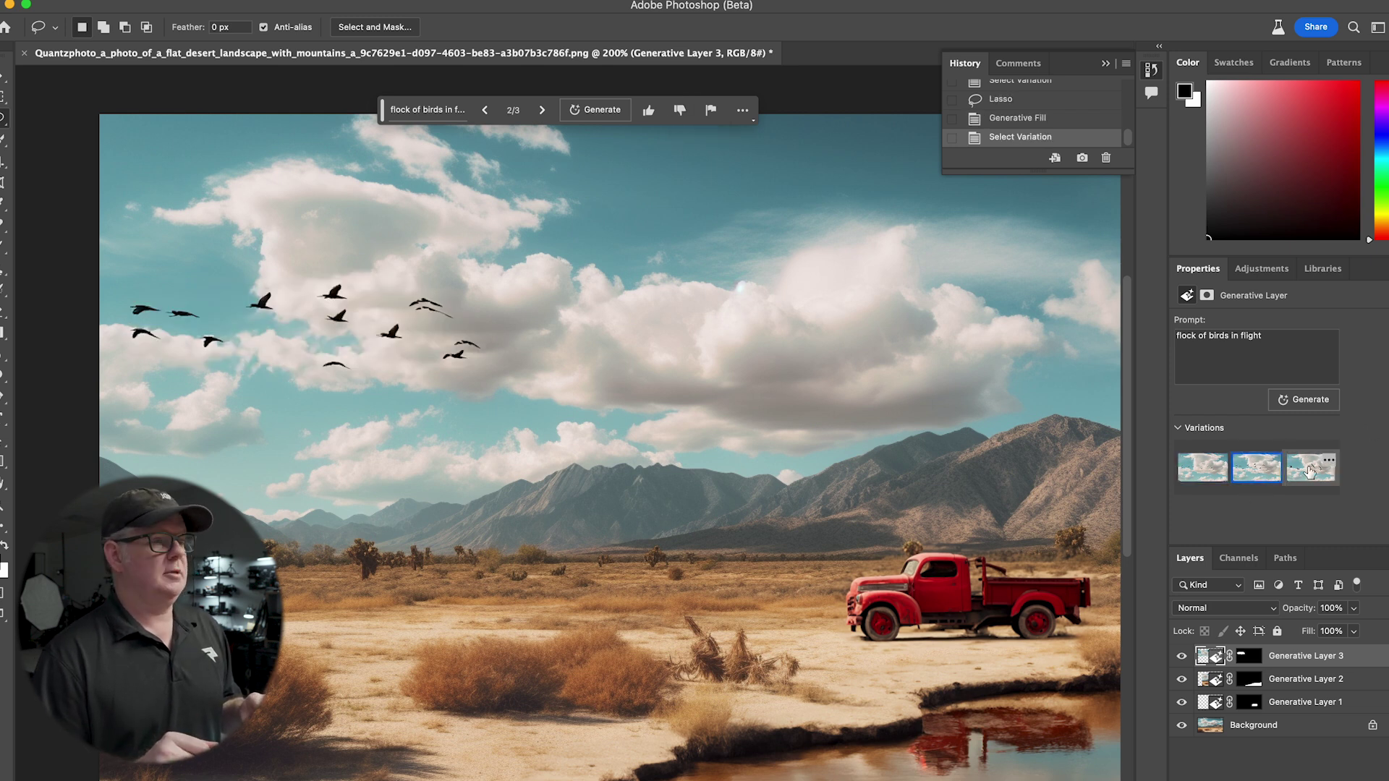
{"action": "left_click", "coordinate": [1202, 469]}
{"action": "key", "text": "super+minus"}
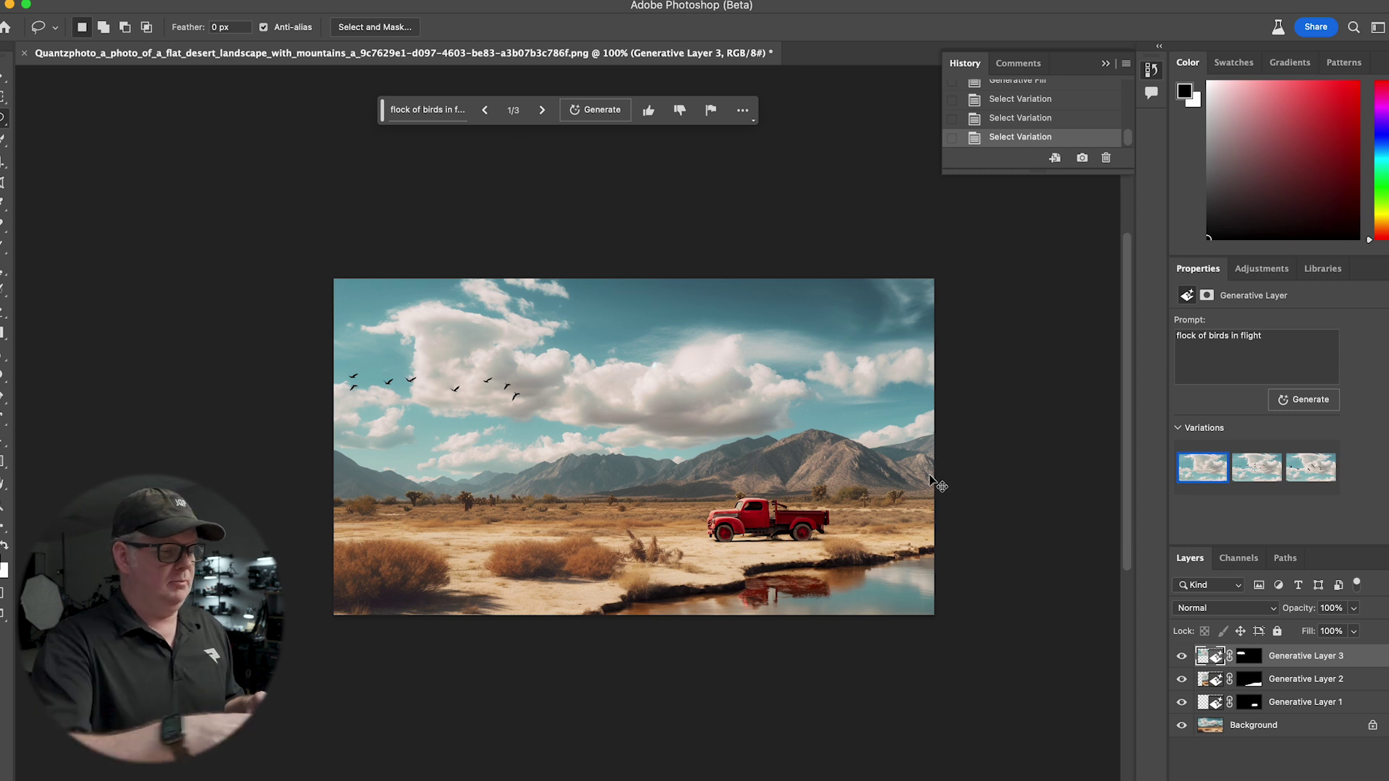
{"action": "key", "text": "super+plus"}
- Lasso a large house-sized area over the mountains and desert left of the truck and fill it using Generative Fill with the prompt "old farm house"
{"action": "scroll", "coordinate": [815, 520], "scroll_direction": "right", "scroll_amount": 3}
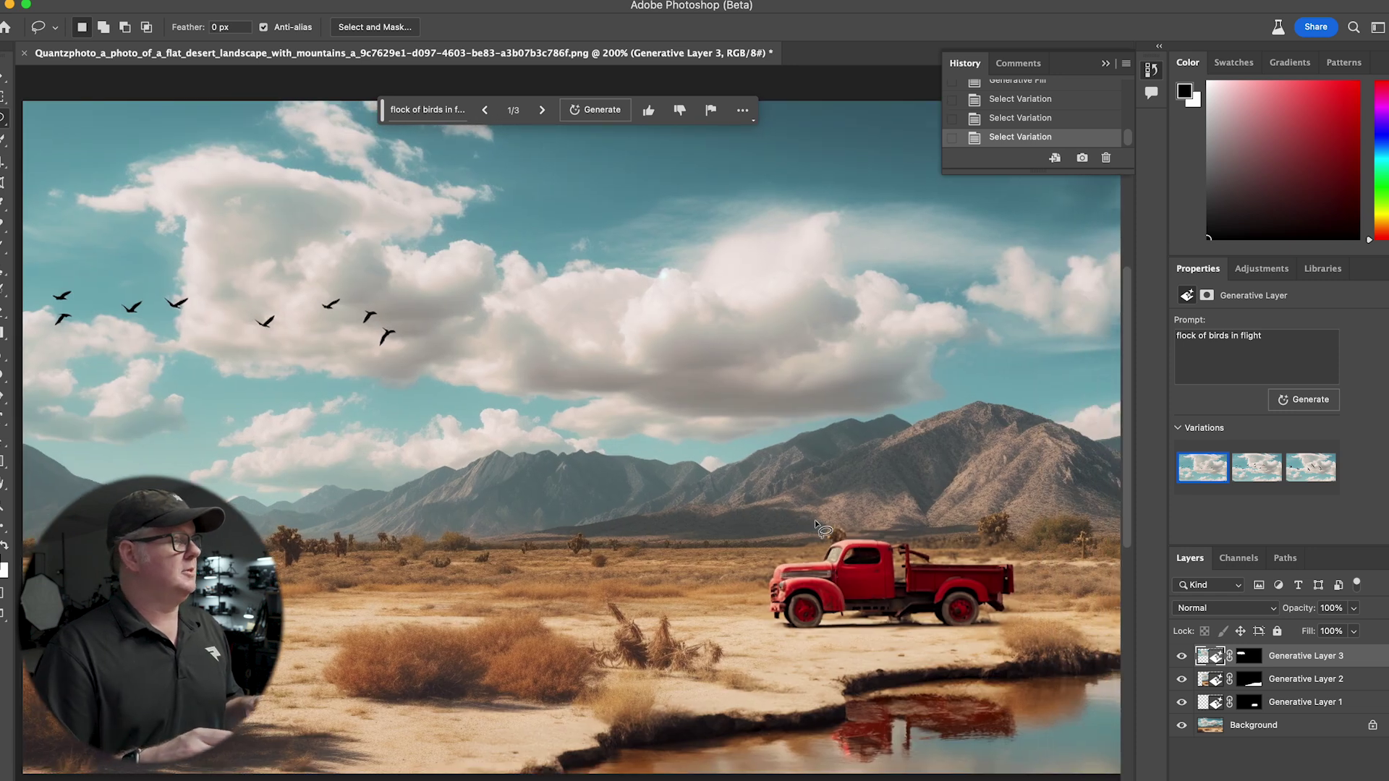
{"action": "scroll", "coordinate": [814, 522], "scroll_direction": "up", "scroll_amount": 2}
{"action": "scroll", "coordinate": [815, 519], "scroll_direction": "up", "scroll_amount": 2}
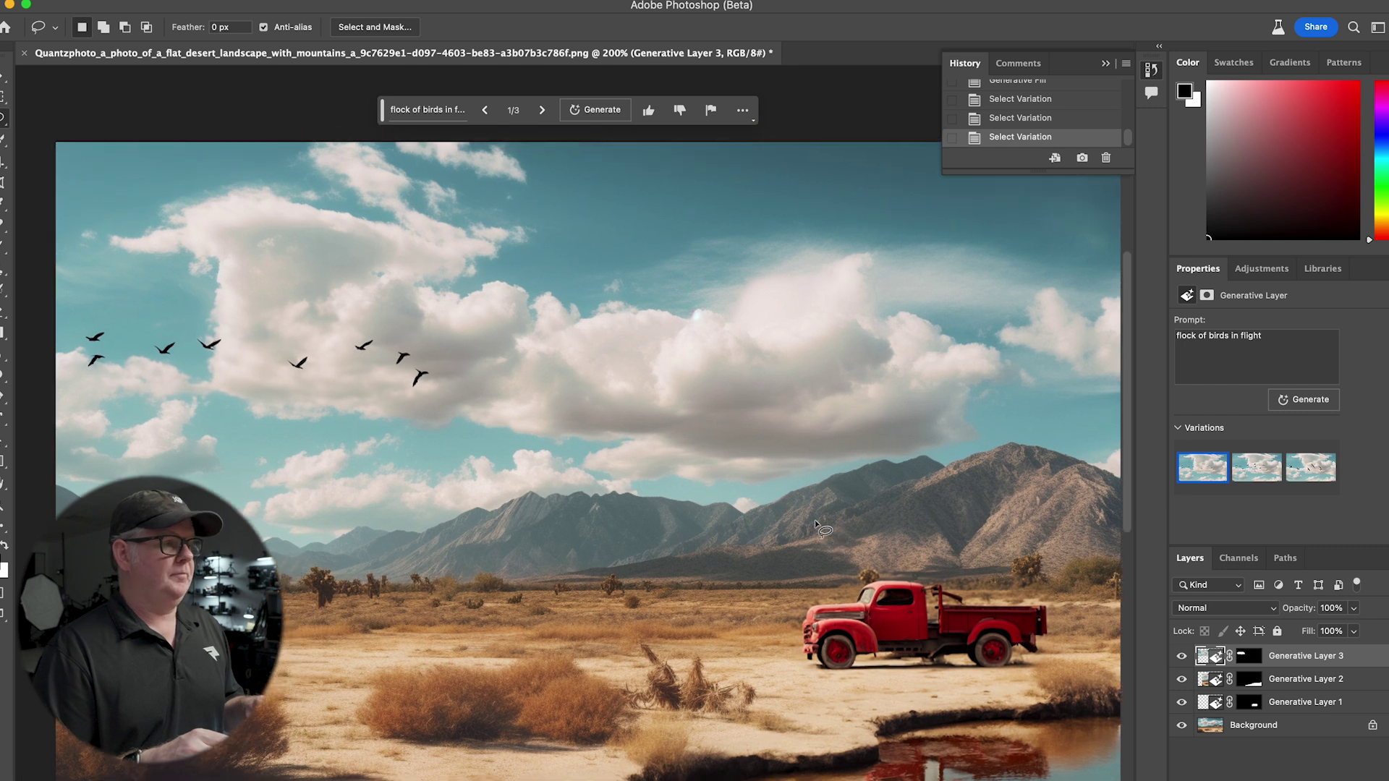
{"action": "scroll", "coordinate": [817, 523], "scroll_direction": "right", "scroll_amount": 2}
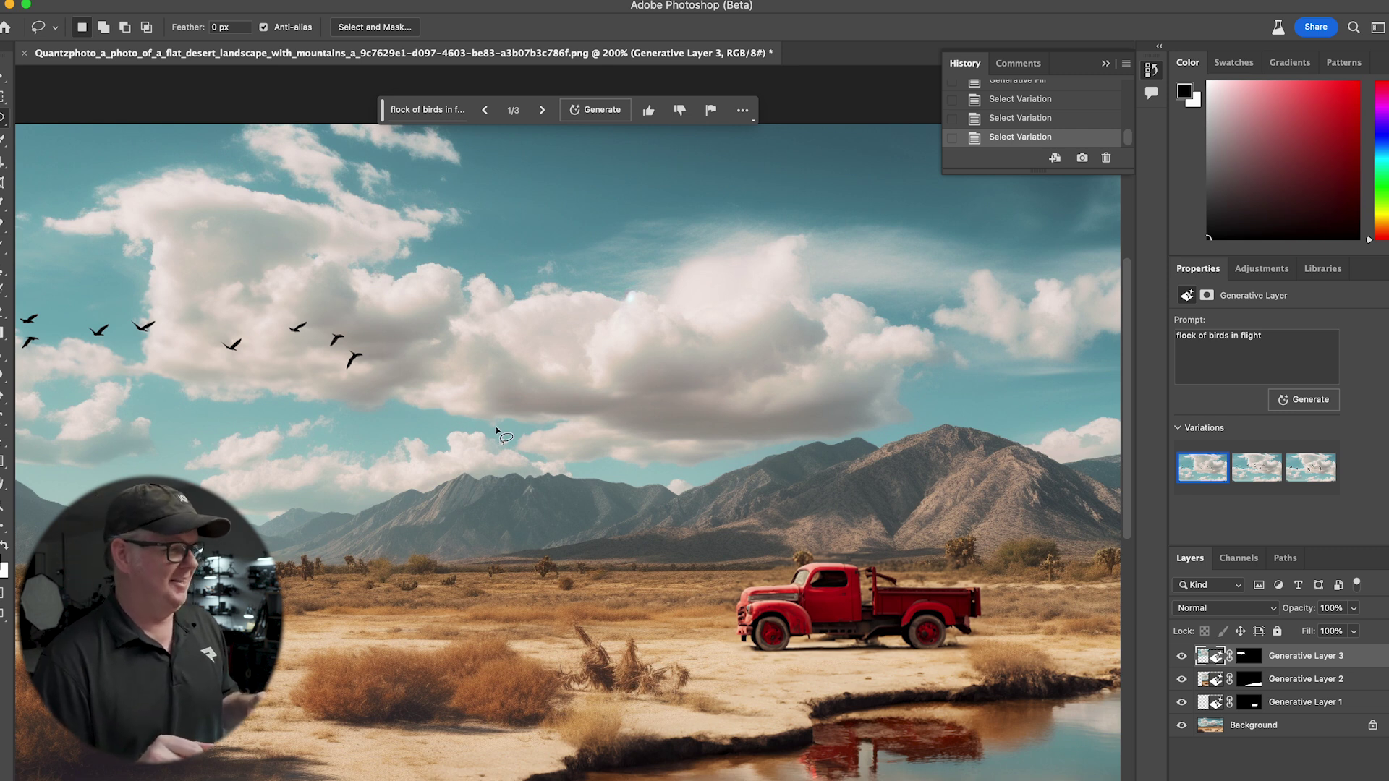
{"action": "left_click_drag", "start_coordinate": [368, 419], "coordinate": [286, 424]}
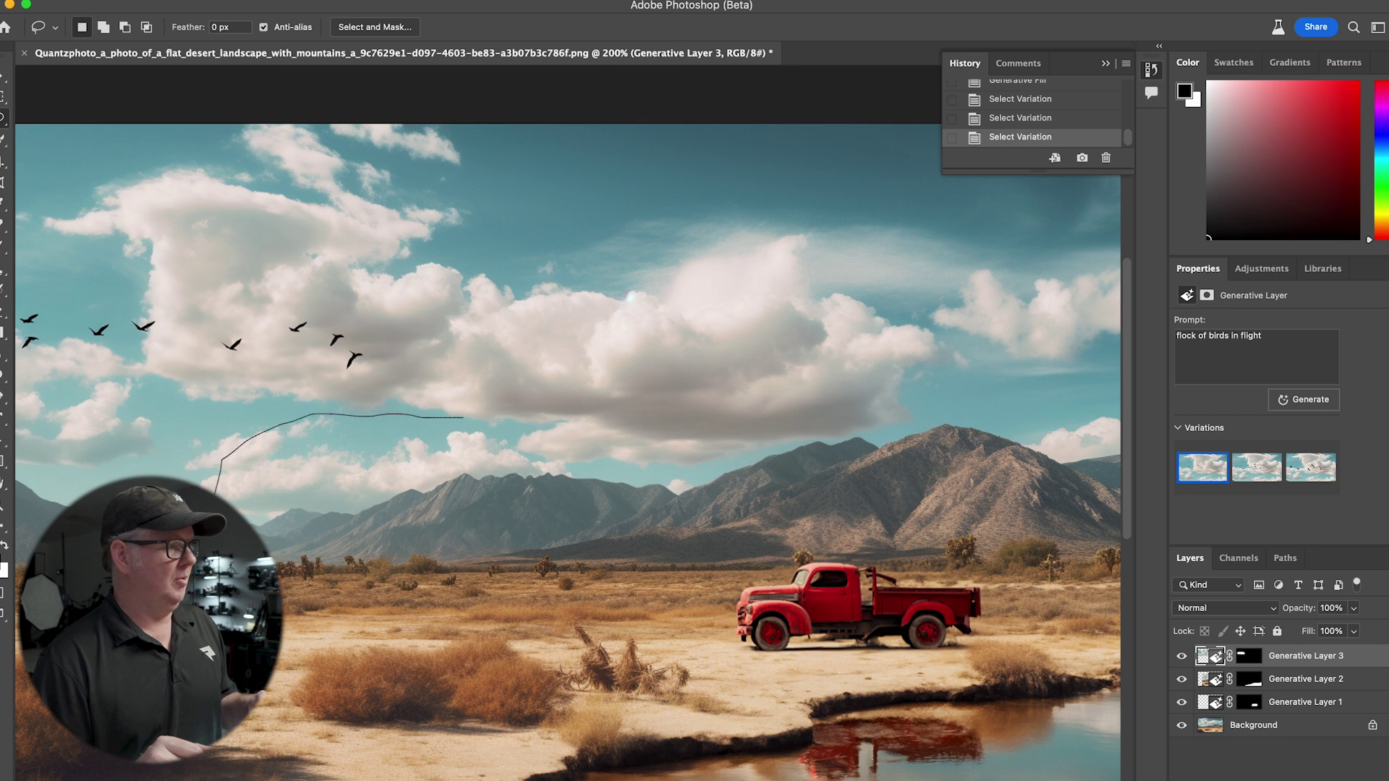
{"action": "mouse_move", "coordinate": [315, 625]}
{"action": "left_mouse_down"}
{"action": "mouse_move", "coordinate": [443, 632]}
{"action": "mouse_move", "coordinate": [565, 613]}
{"action": "mouse_move", "coordinate": [579, 598]}
{"action": "mouse_move", "coordinate": [563, 495]}
{"action": "mouse_move", "coordinate": [513, 420]}
{"action": "mouse_move", "coordinate": [464, 423]}
{"action": "left_mouse_up"}
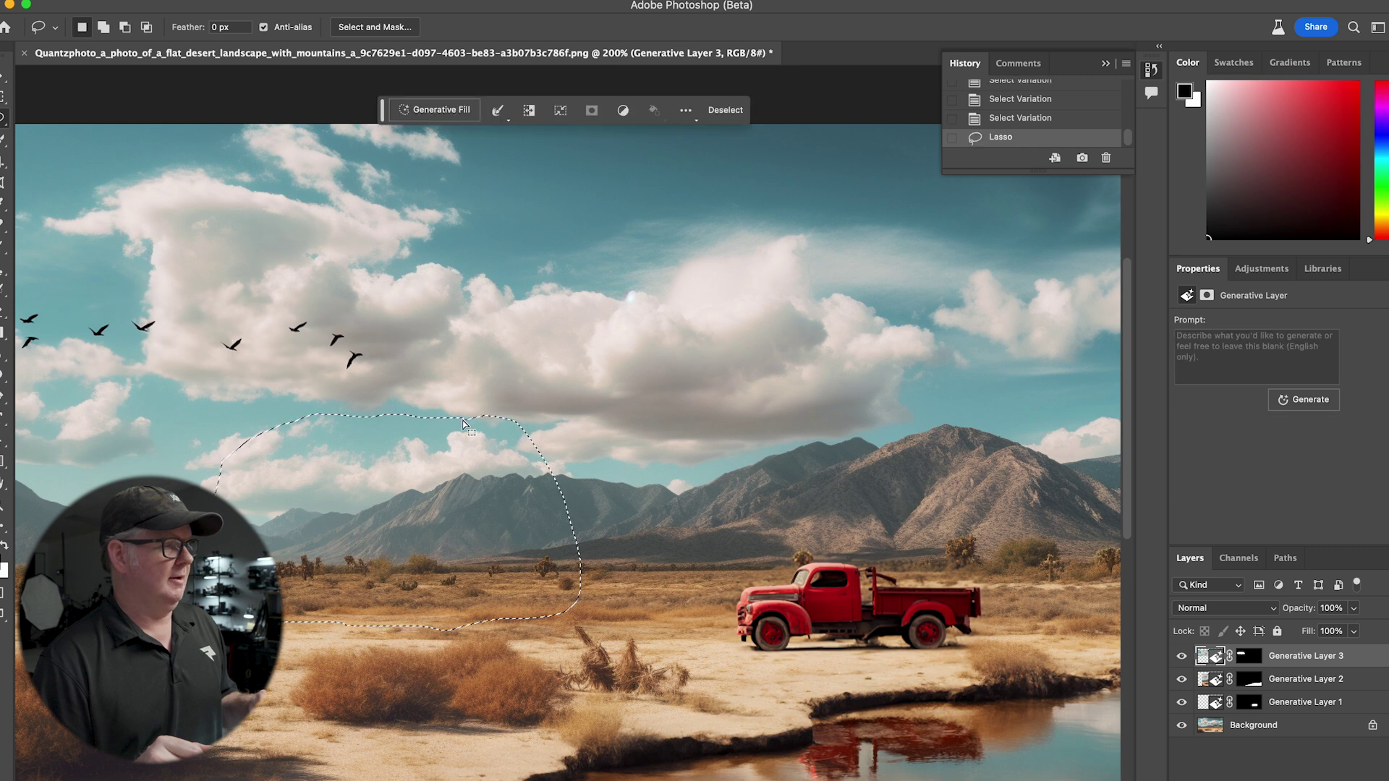
{"action": "left_click", "coordinate": [449, 112]}
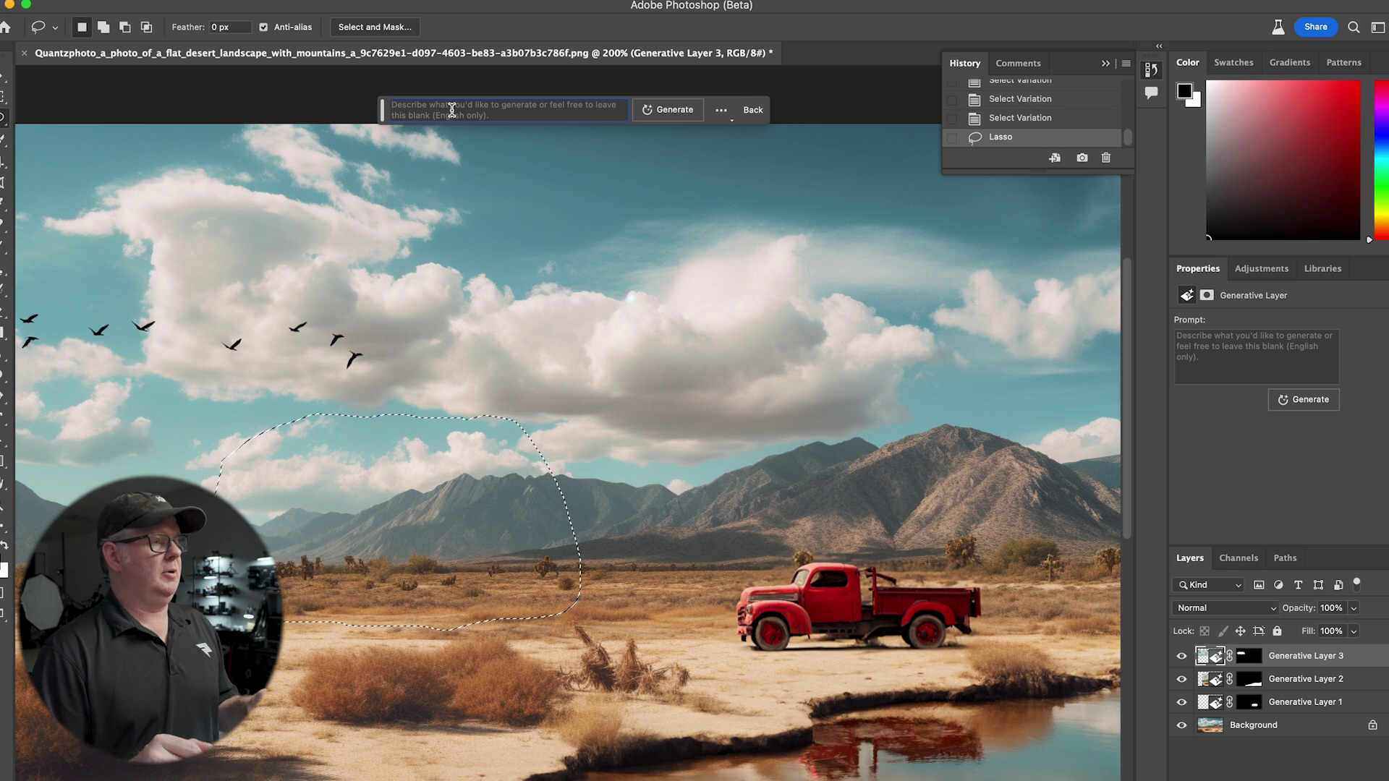
{"action": "type", "text": "old"}
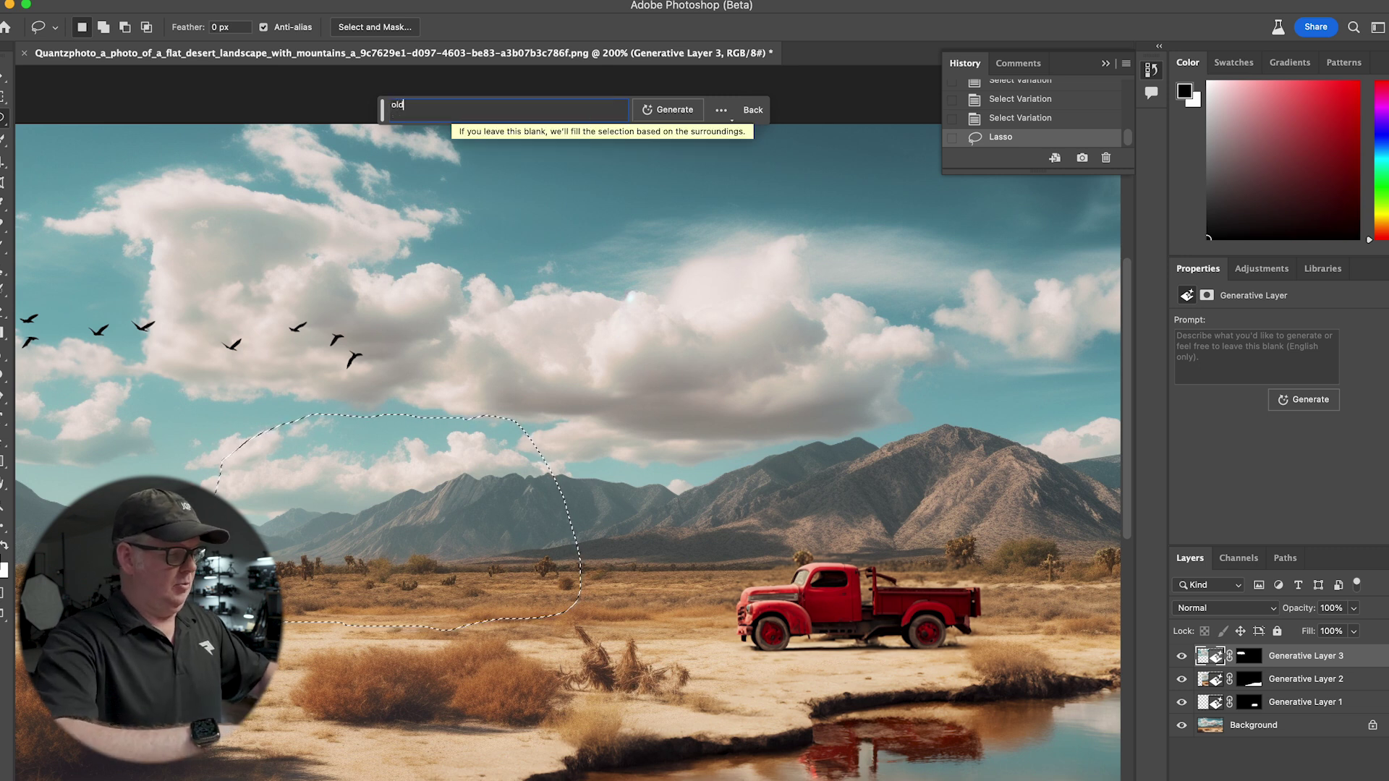
{"action": "type", "text": " farm"}
{"action": "type", "text": "house"}
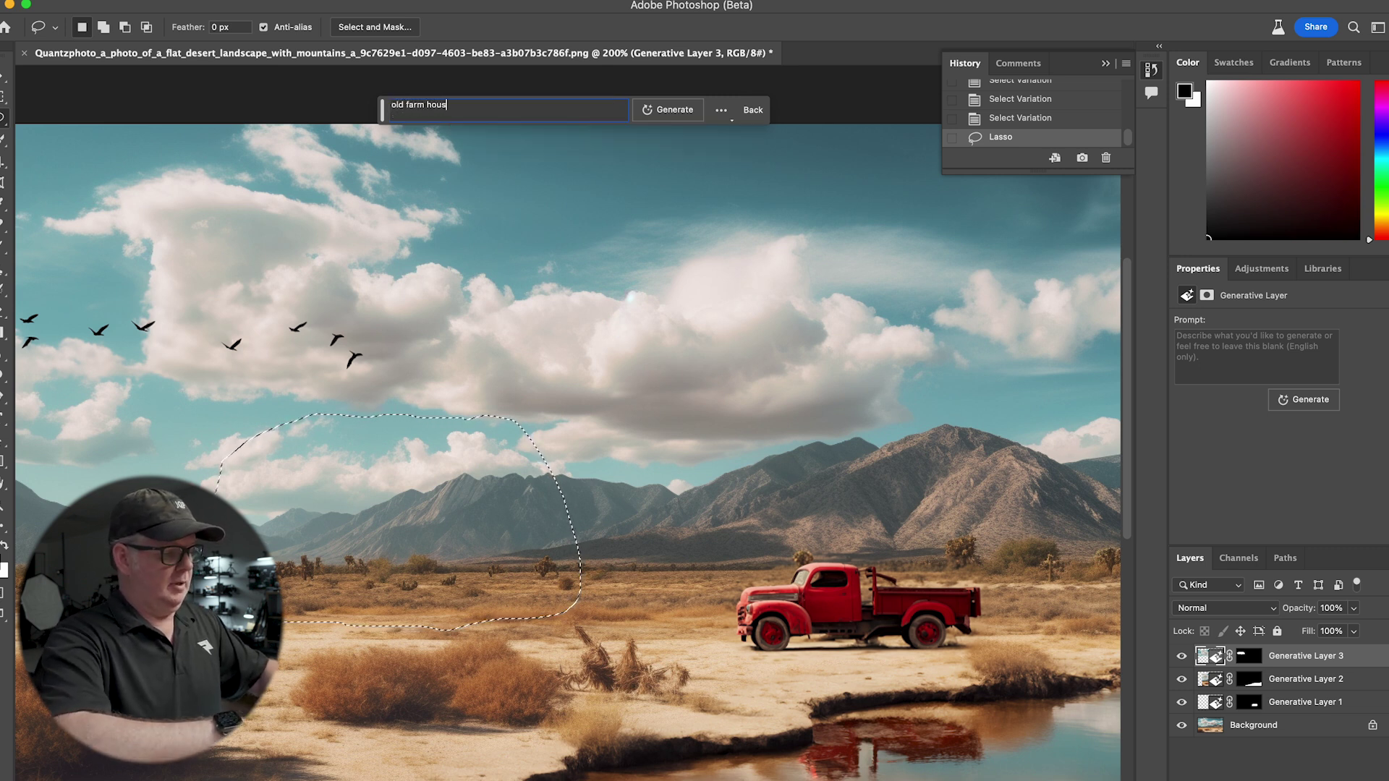
{"action": "left_click", "coordinate": [679, 112]}
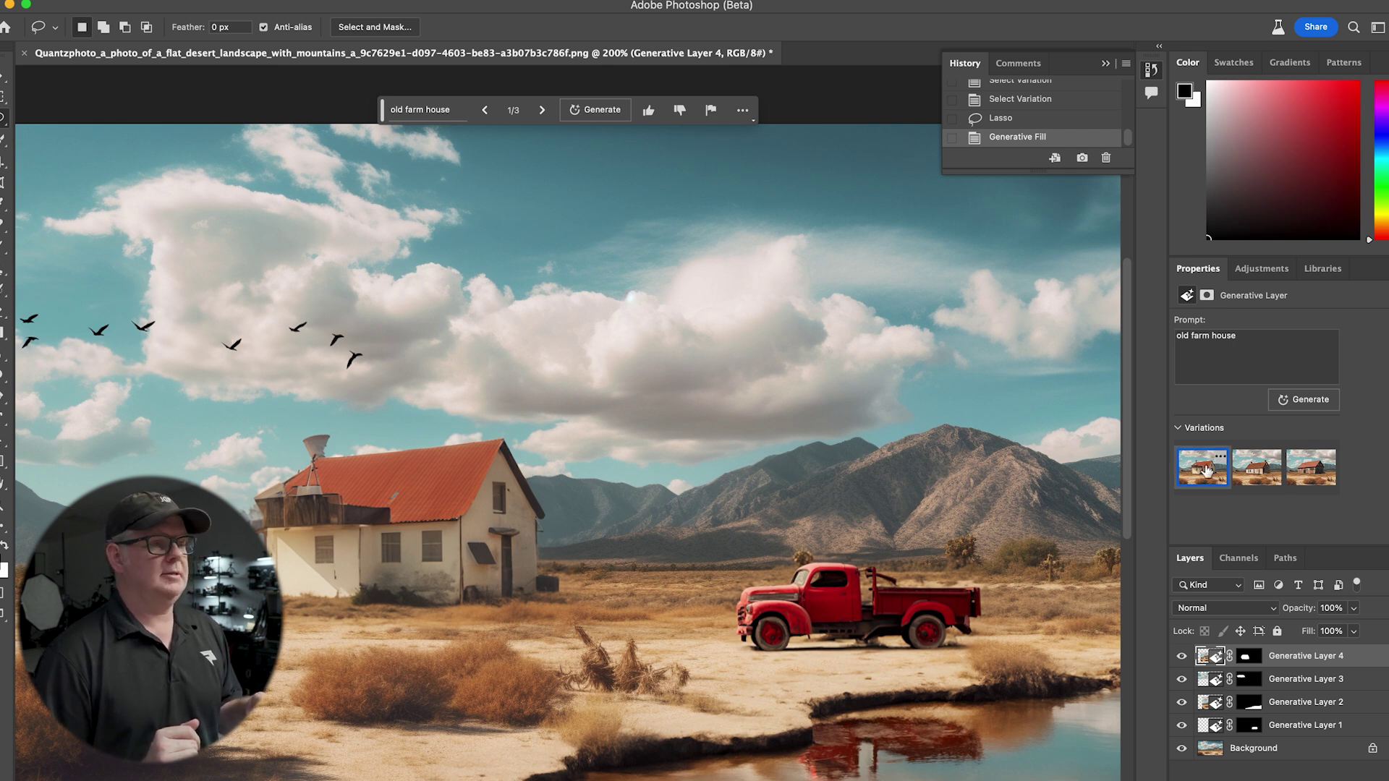
- Review the second farmhouse variation and choose the third one, the weathered wooden building with the red roof
{"action": "left_click", "coordinate": [1257, 471]}
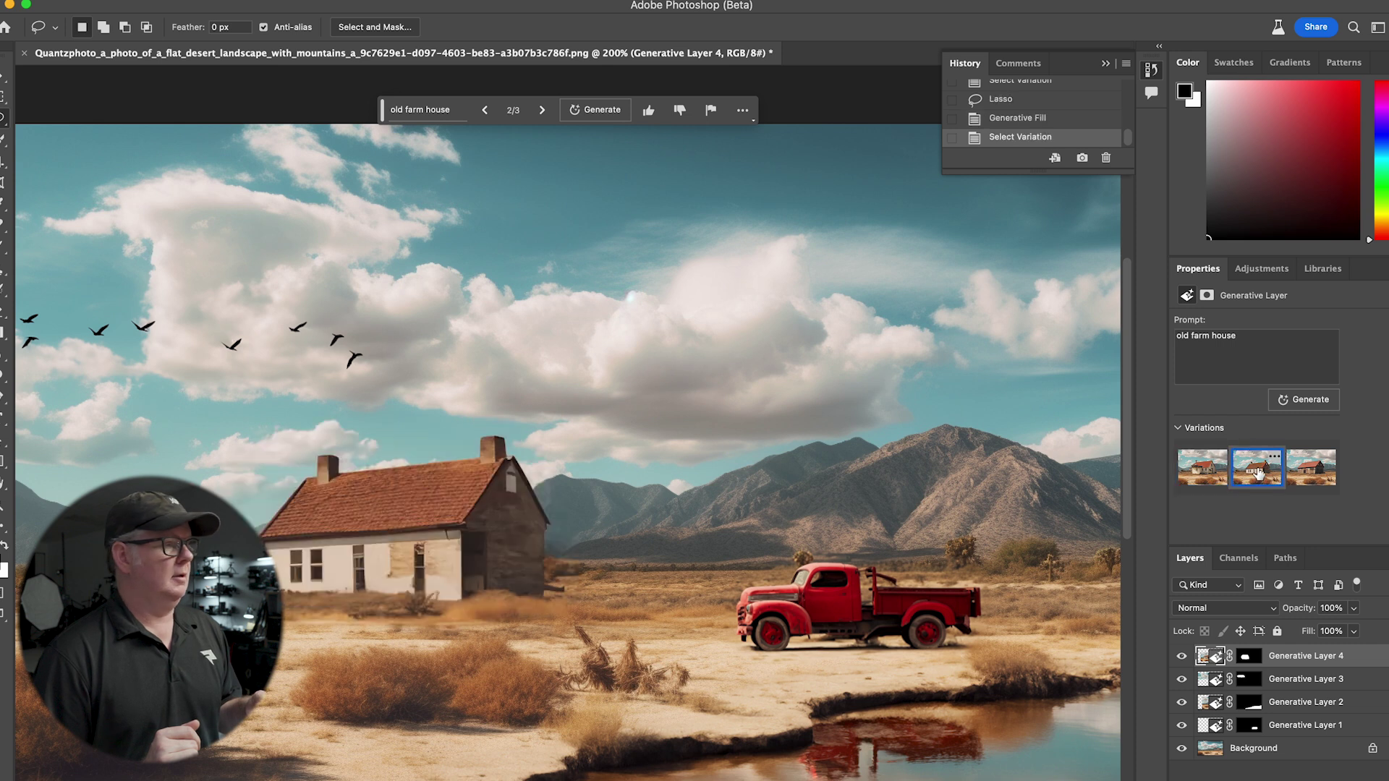
{"action": "left_click", "coordinate": [1308, 482]}
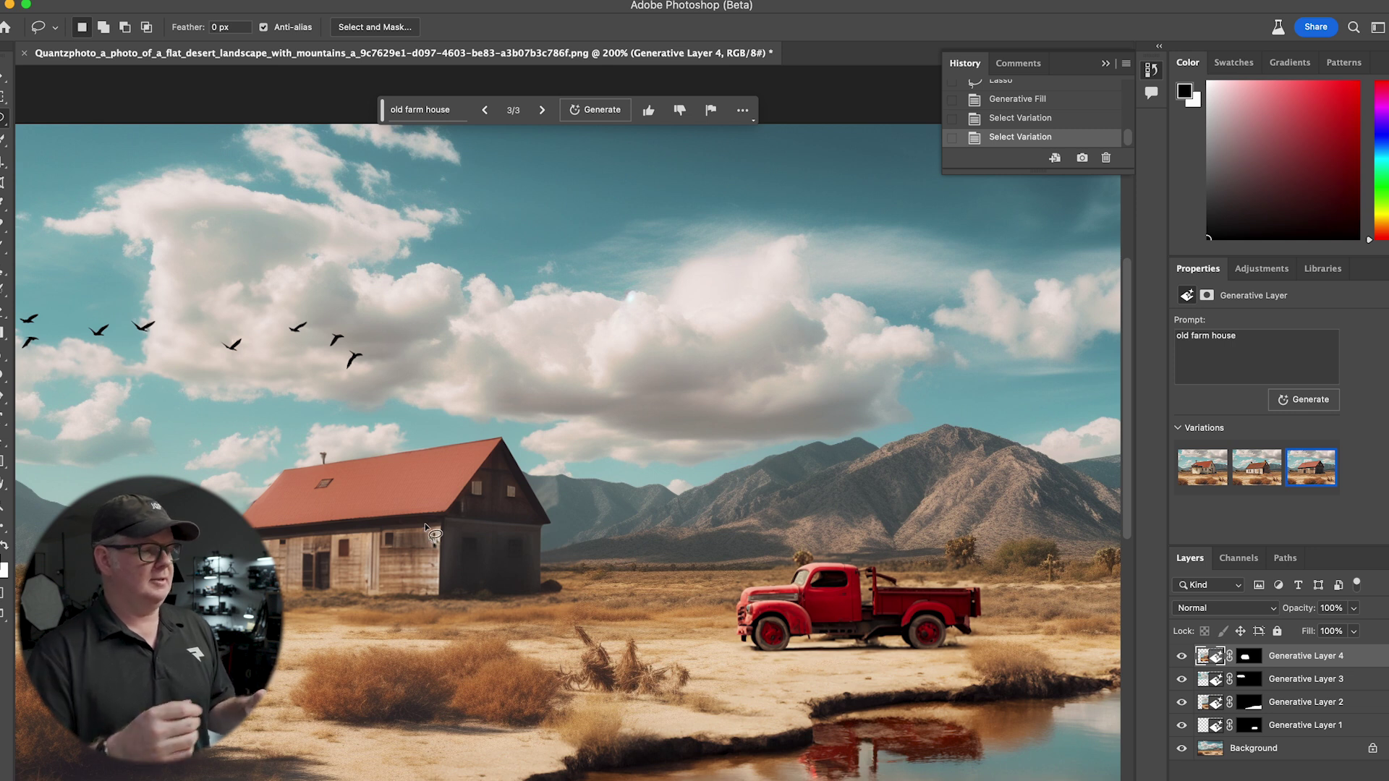
{"action": "key", "text": "super+1"}
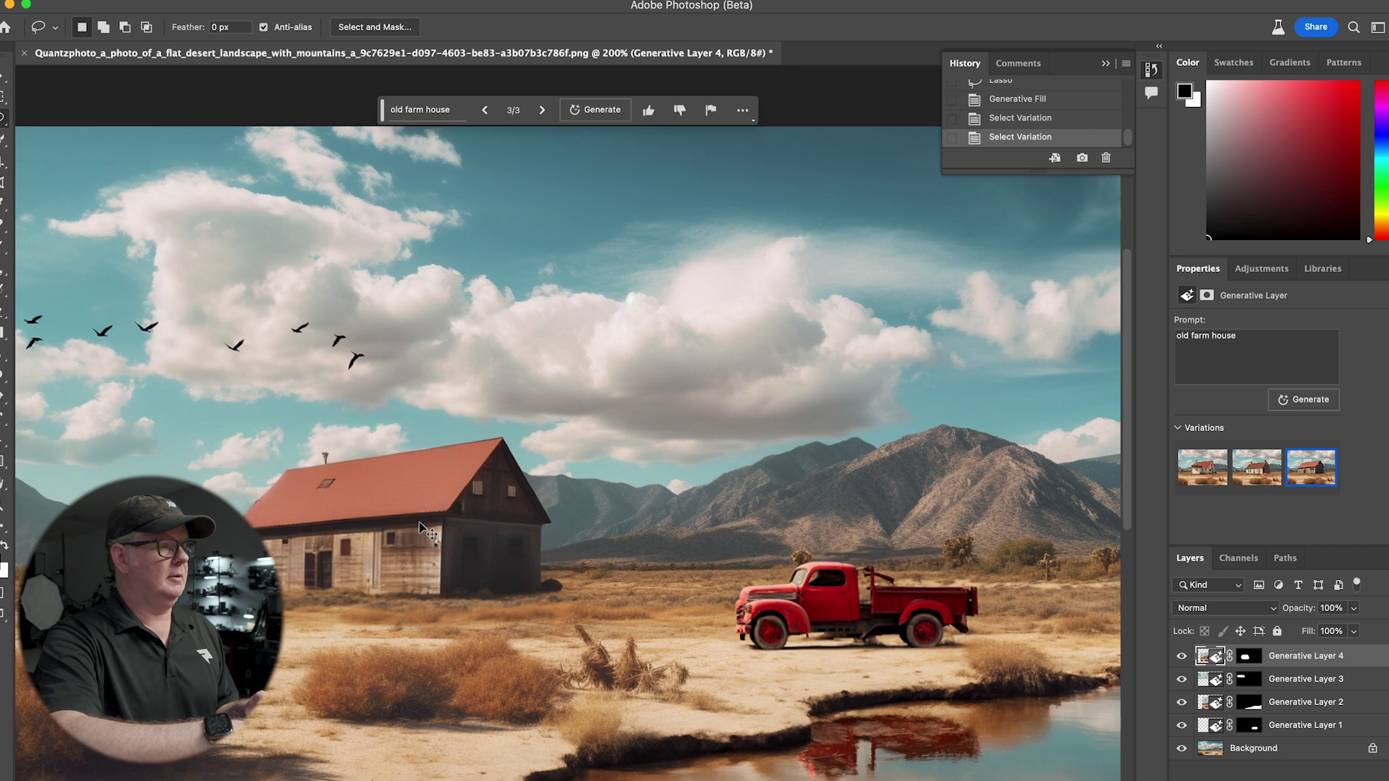
{"action": "key", "text": "super+minus"}
{"action": "key", "text": "super+plus"}
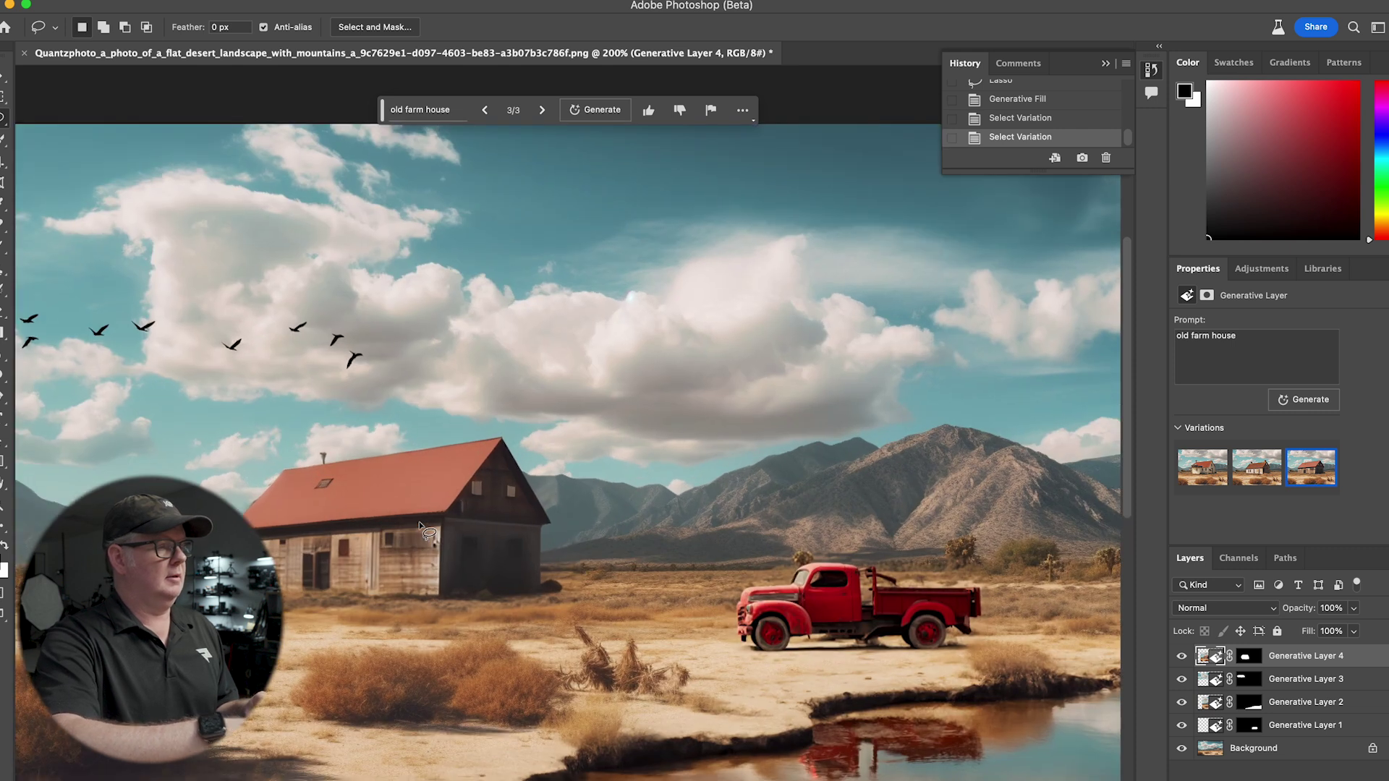
- Group the four generative layers and preview the composite with the interface panels hidden
{"action": "left_click", "coordinate": [1325, 726], "text": "shift"}
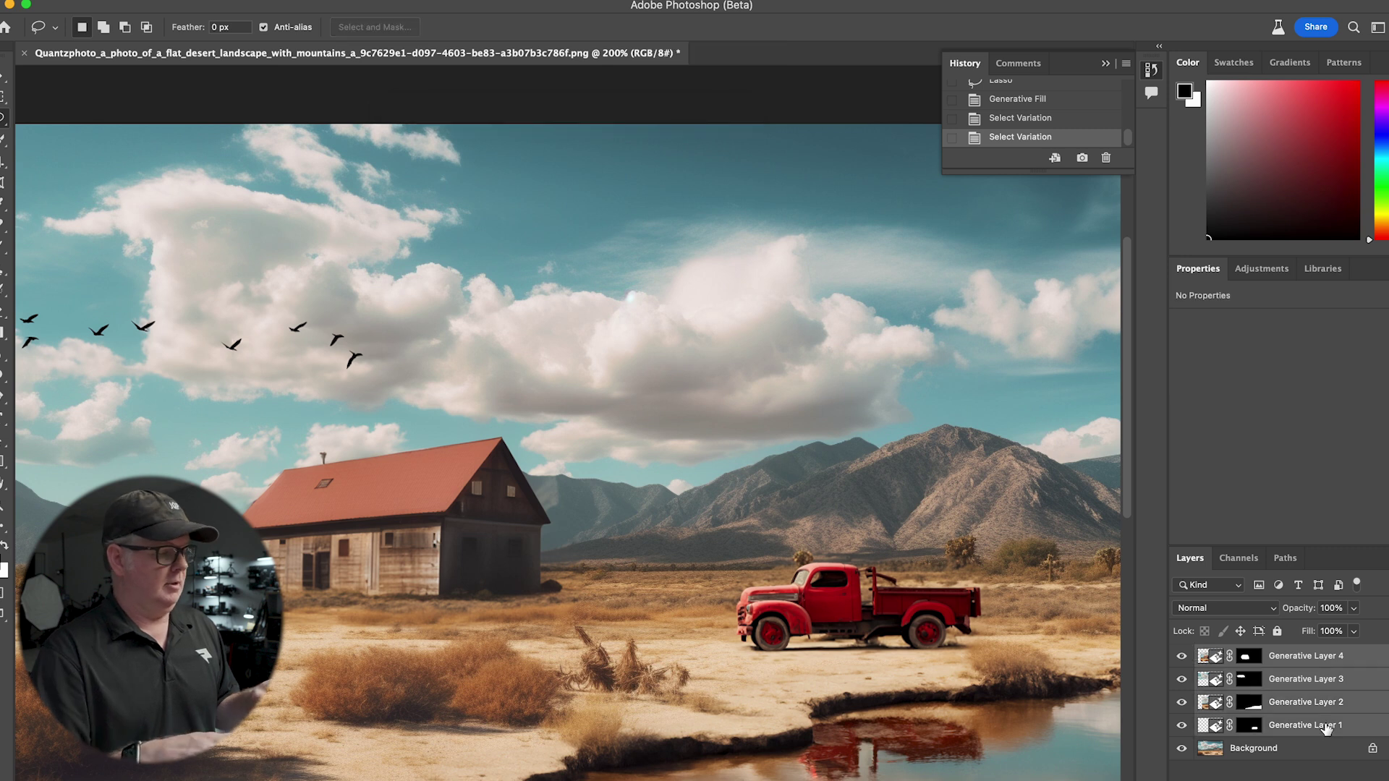
{"action": "key", "text": "super+g"}
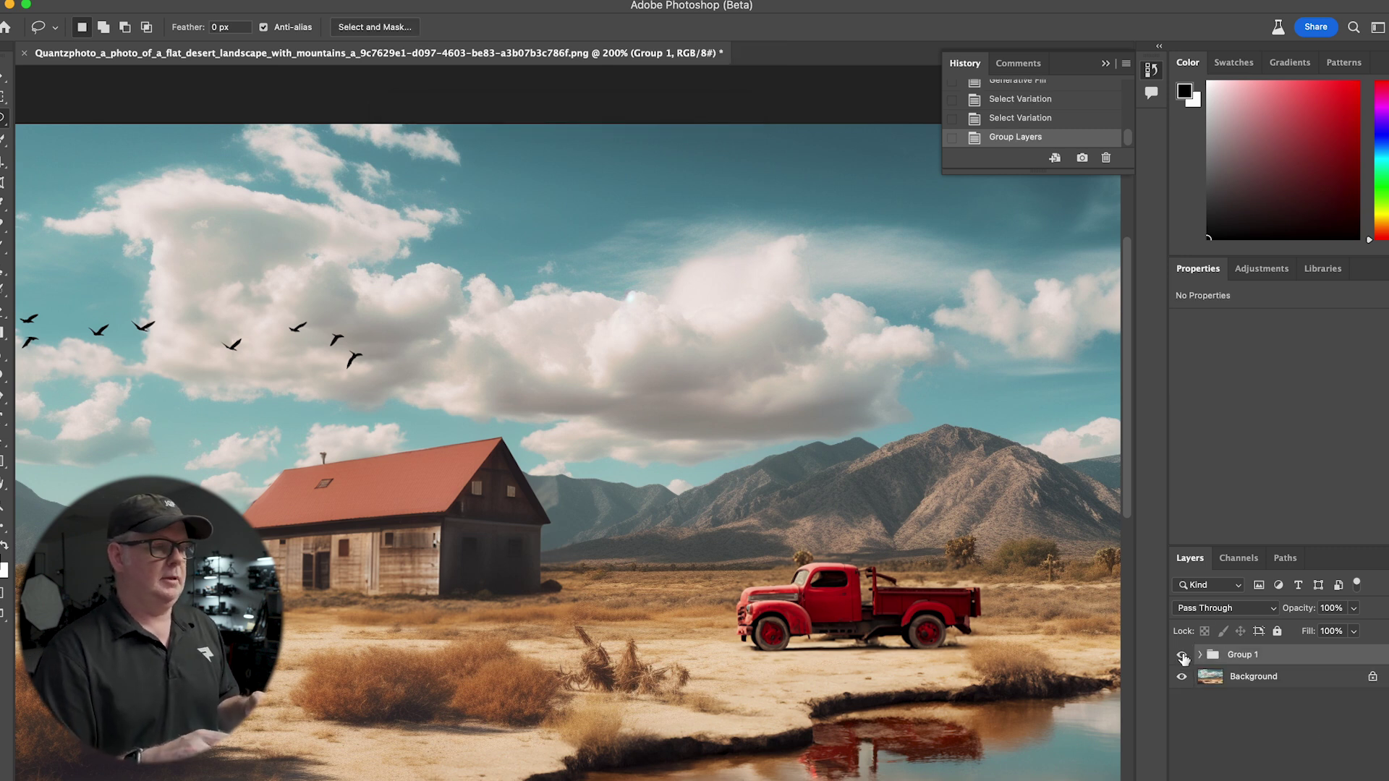
{"action": "key", "text": "Tab"}
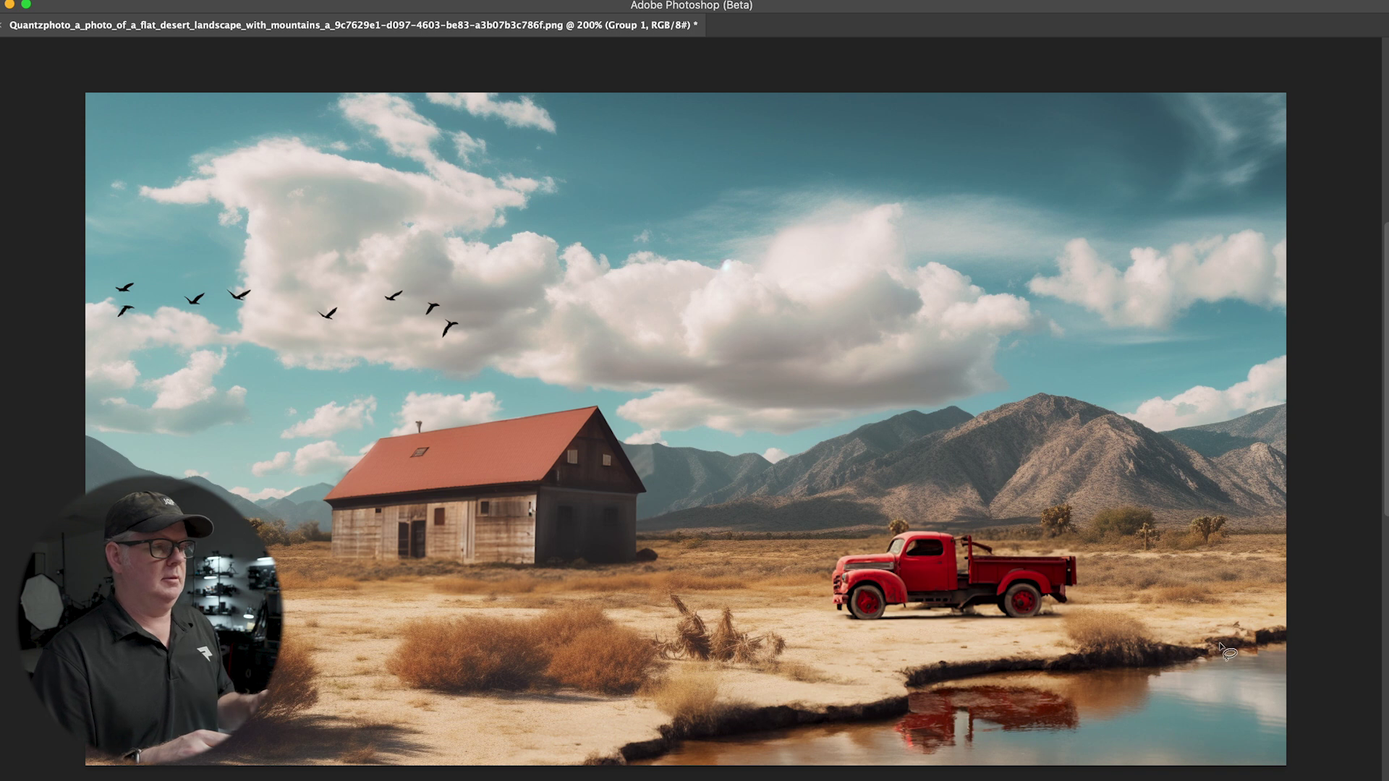
{"action": "key", "text": "Tab"}
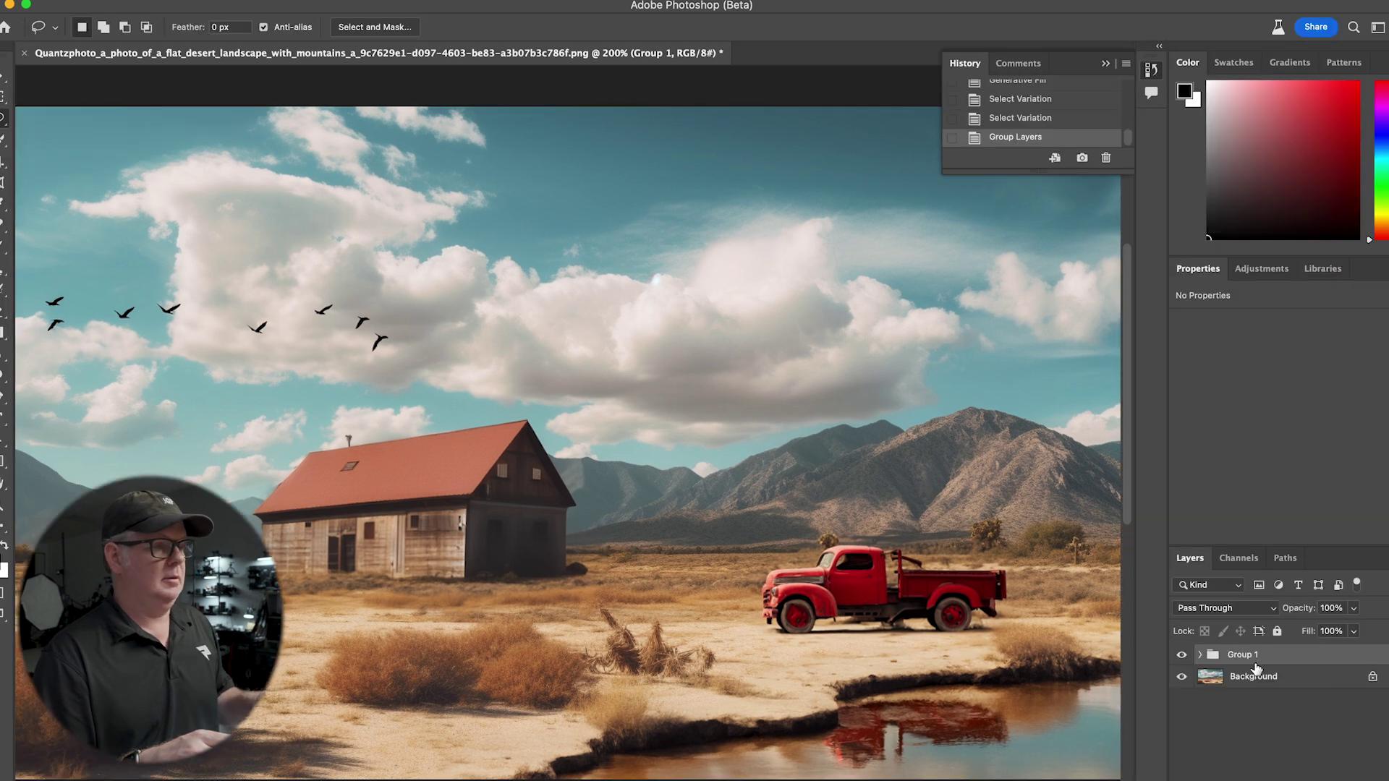
- Toggle the layer group's visibility to compare the original desert with the edited scene, leaving the group shown
{"action": "left_click", "coordinate": [1181, 656]}
{"action": "left_click", "coordinate": [1181, 657]}
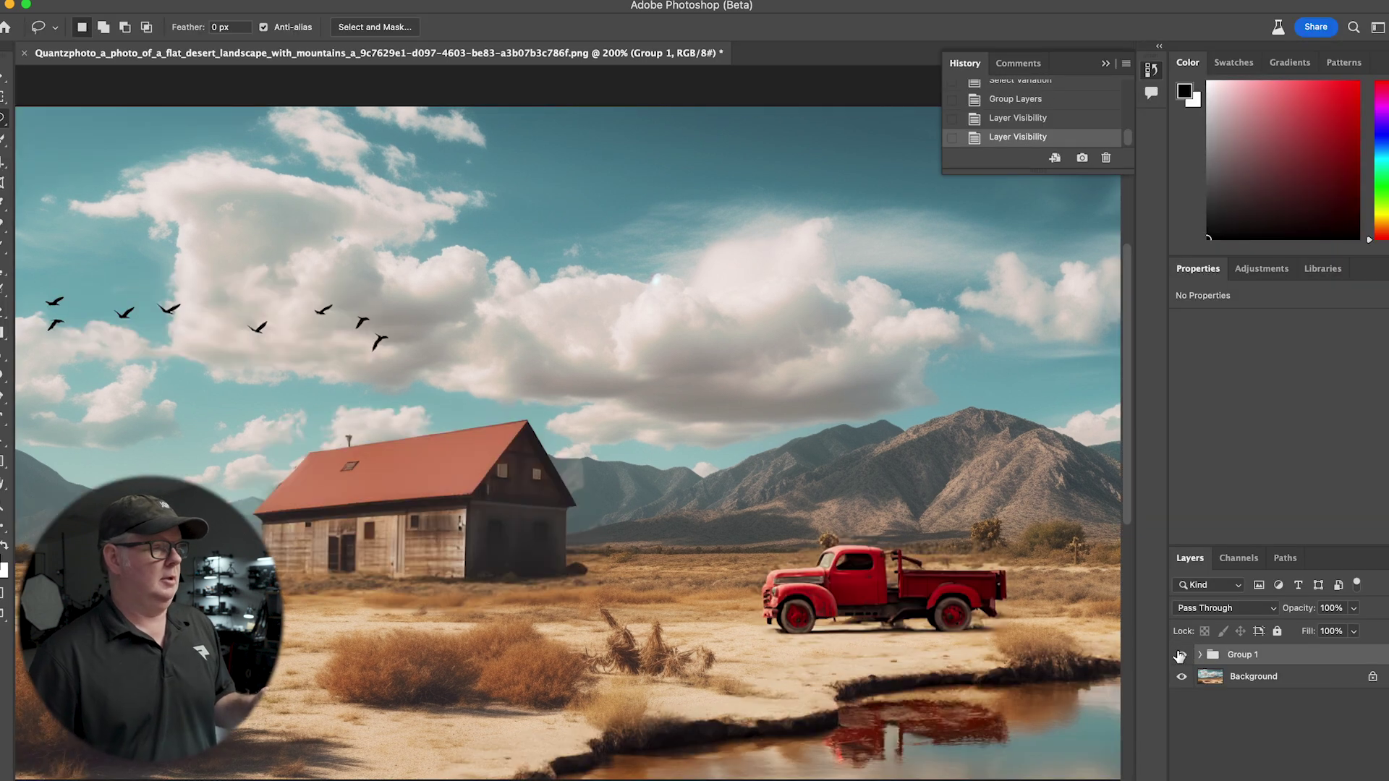
{"action": "key", "text": "super+minus"}
{"action": "left_click", "coordinate": [1180, 656]}
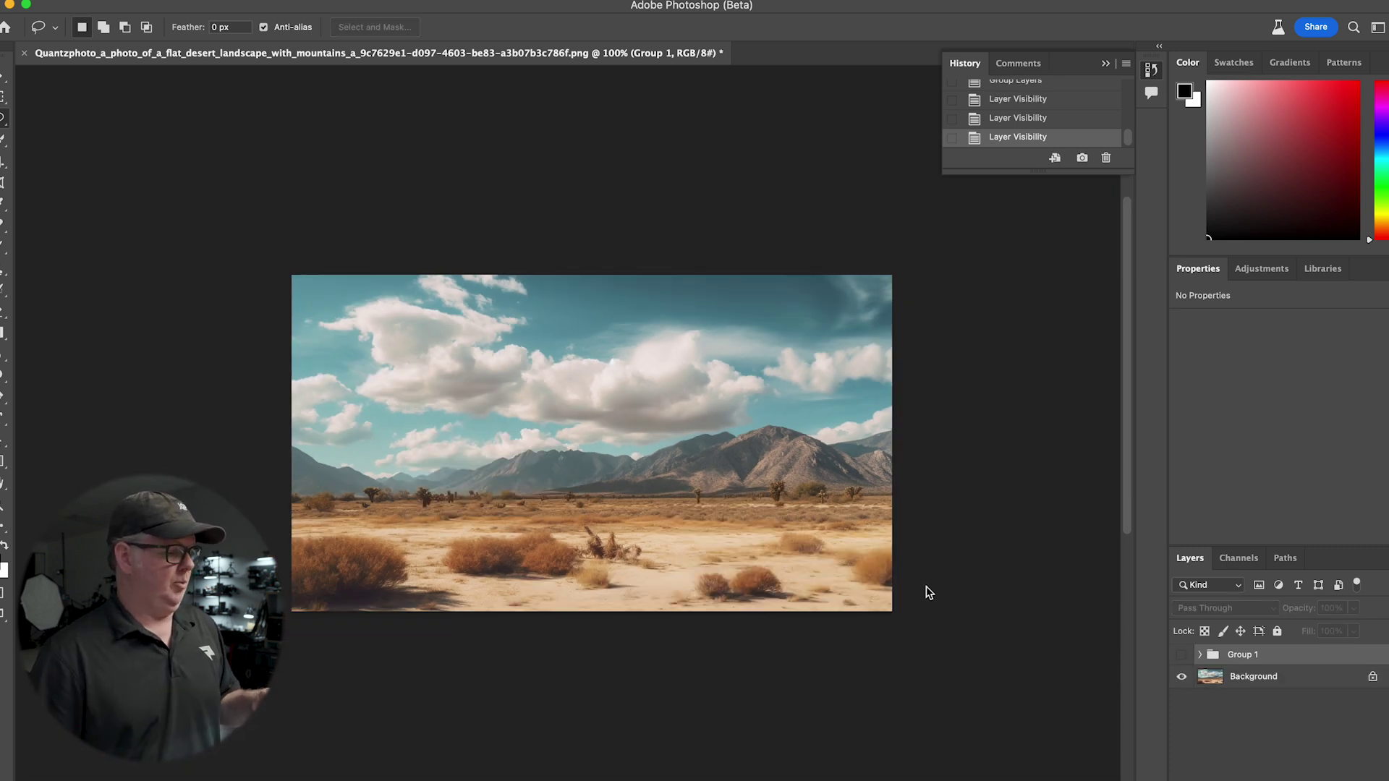
{"action": "key", "text": "z"}
{"action": "left_click_drag", "start_coordinate": [691, 540], "coordinate": [688, 546]}
{"action": "scroll", "coordinate": [572, 435], "scroll_direction": "up", "scroll_amount": 3}
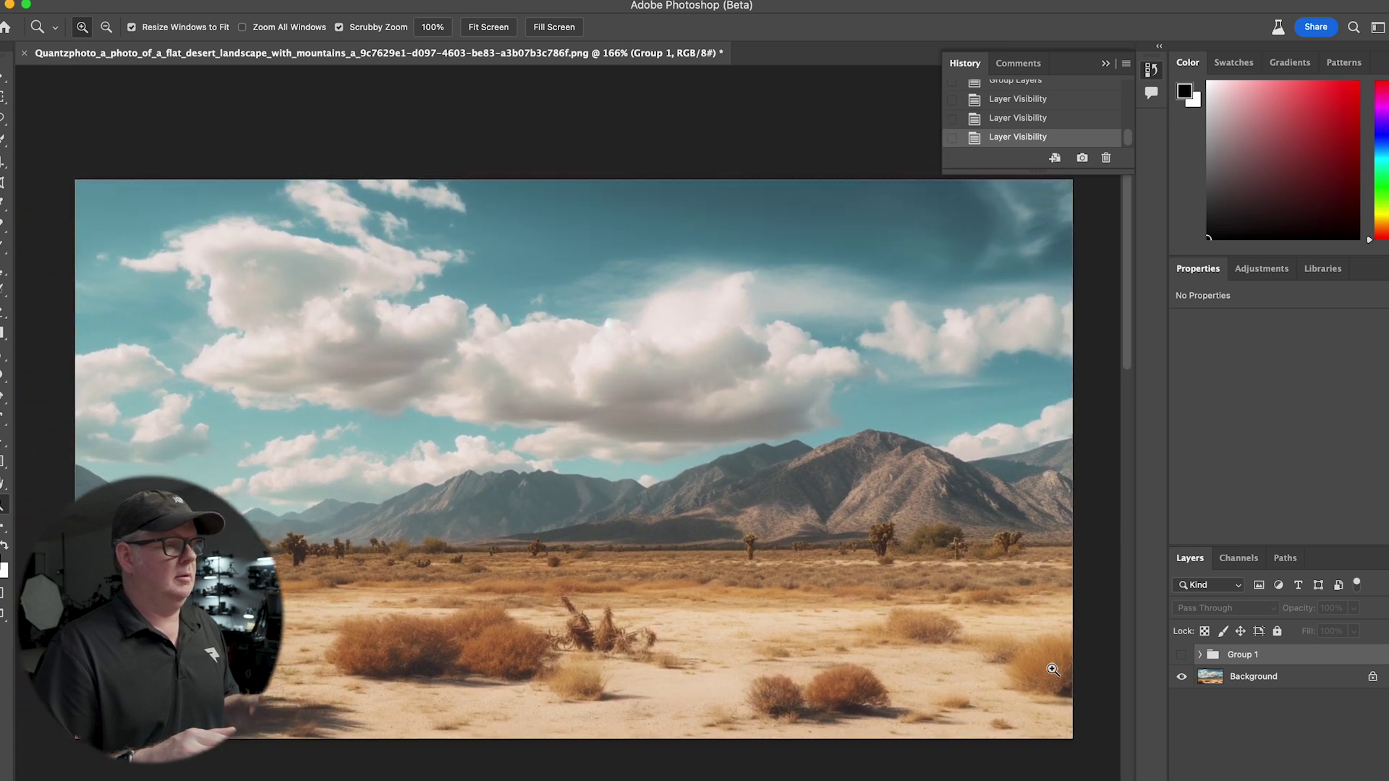
{"action": "left_click", "coordinate": [1182, 655]}
{"action": "left_click", "coordinate": [1181, 655]}
{"action": "left_click", "coordinate": [1182, 655]}
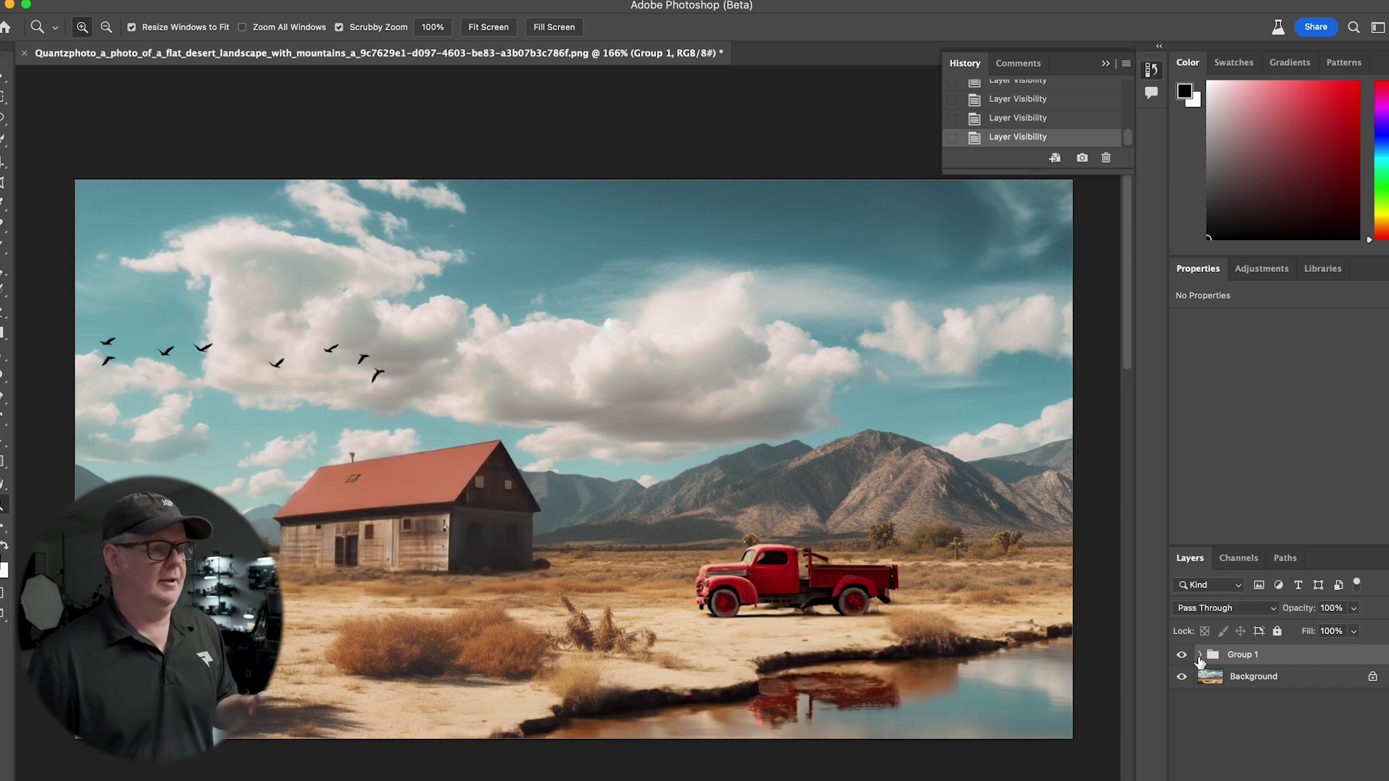
- Expand the group to view its generative layers, collapse it, and repeat the before-and-after comparison, leaving the group shown
{"action": "left_click", "coordinate": [1200, 655]}
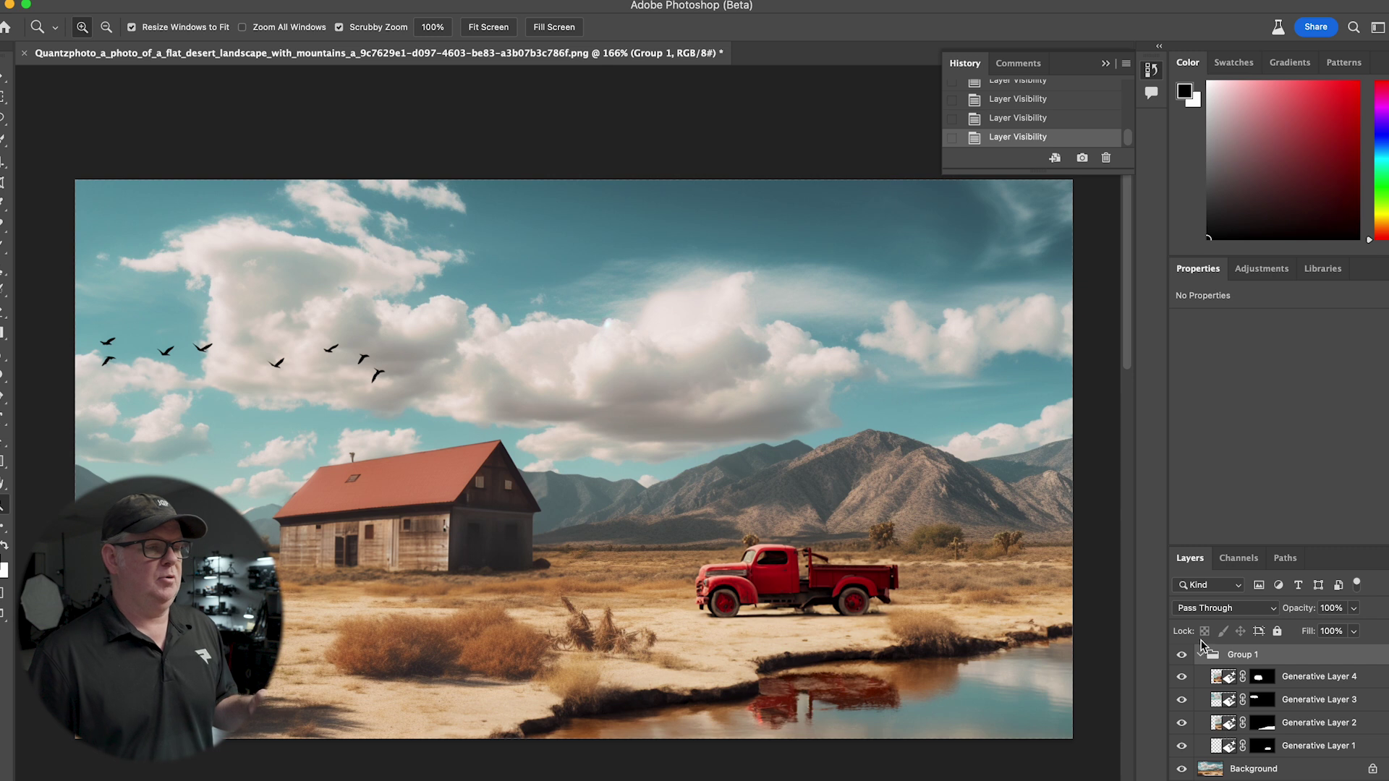
{"action": "left_click", "coordinate": [1201, 655]}
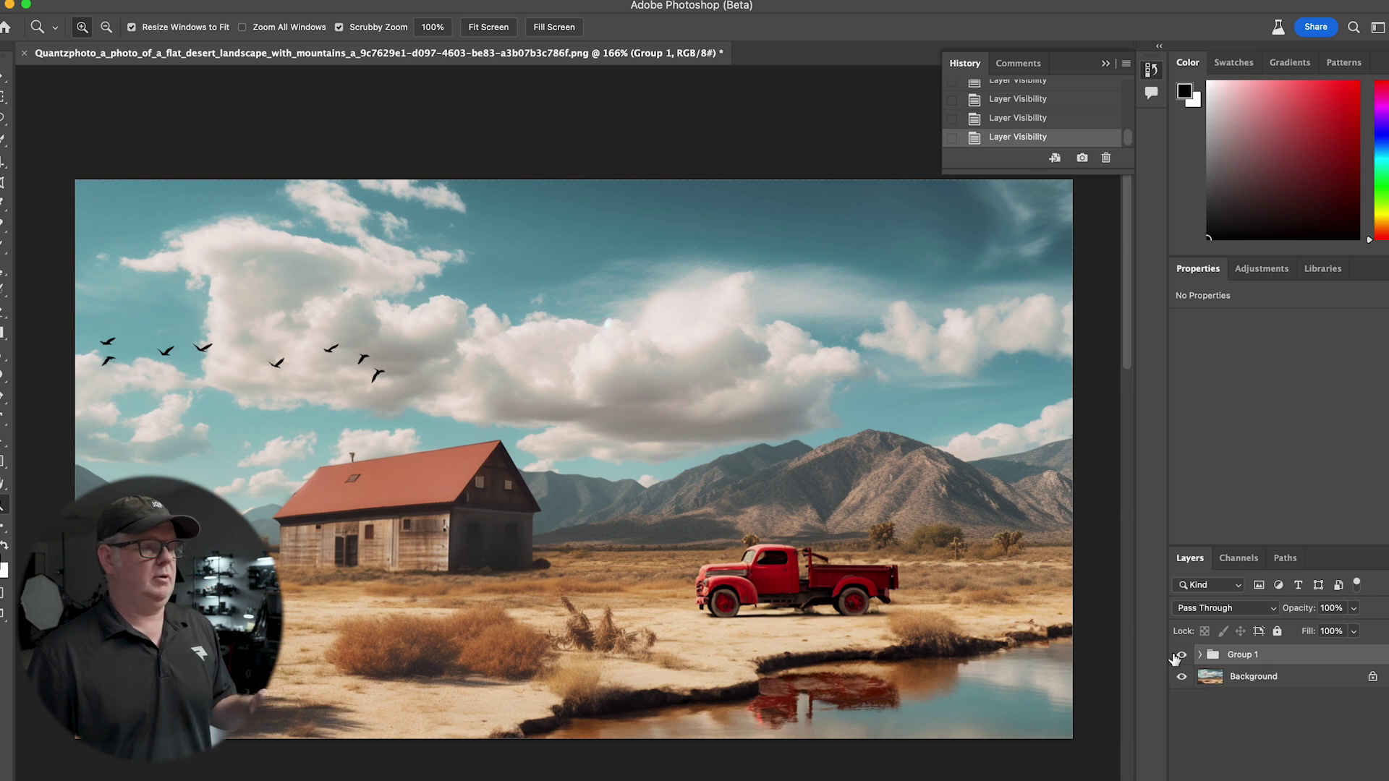
{"action": "left_click", "coordinate": [1182, 655]}
{"action": "left_click", "coordinate": [1182, 655]}
{"action": "left_click", "coordinate": [1182, 654]}
{"action": "left_click", "coordinate": [1181, 655]}
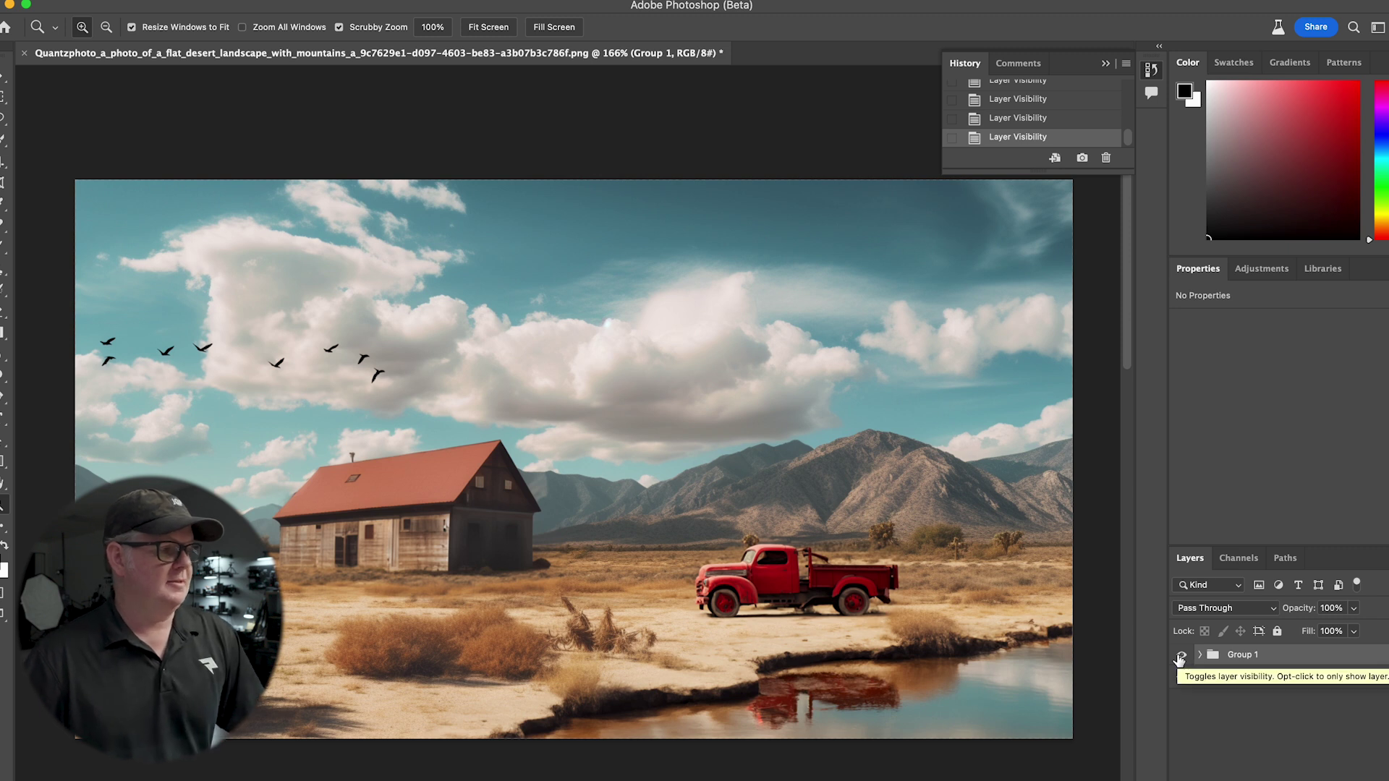